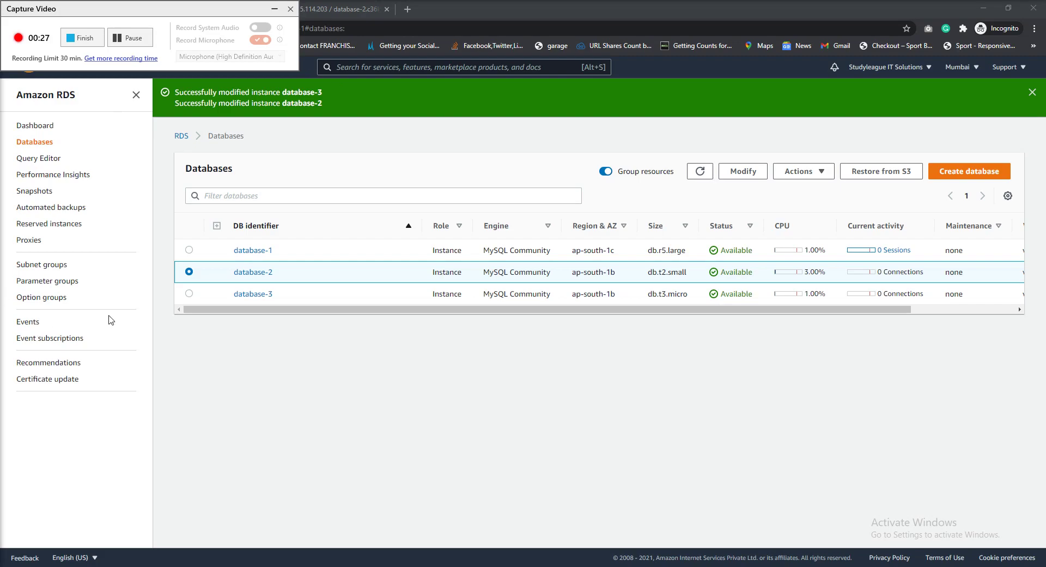
Select database-3 in the Databases list and open its Actions menu
click(188, 296)
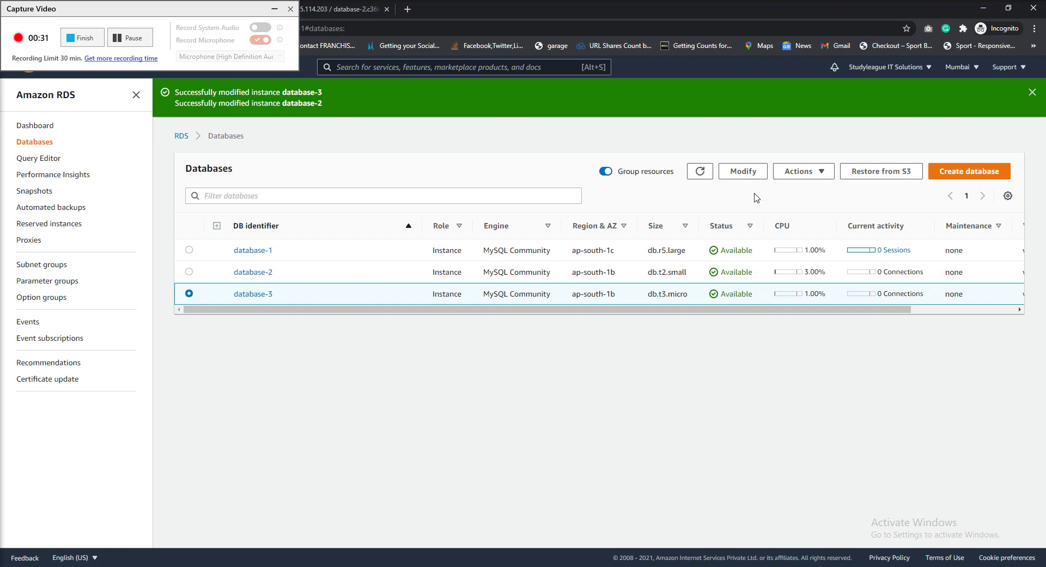
click(819, 171)
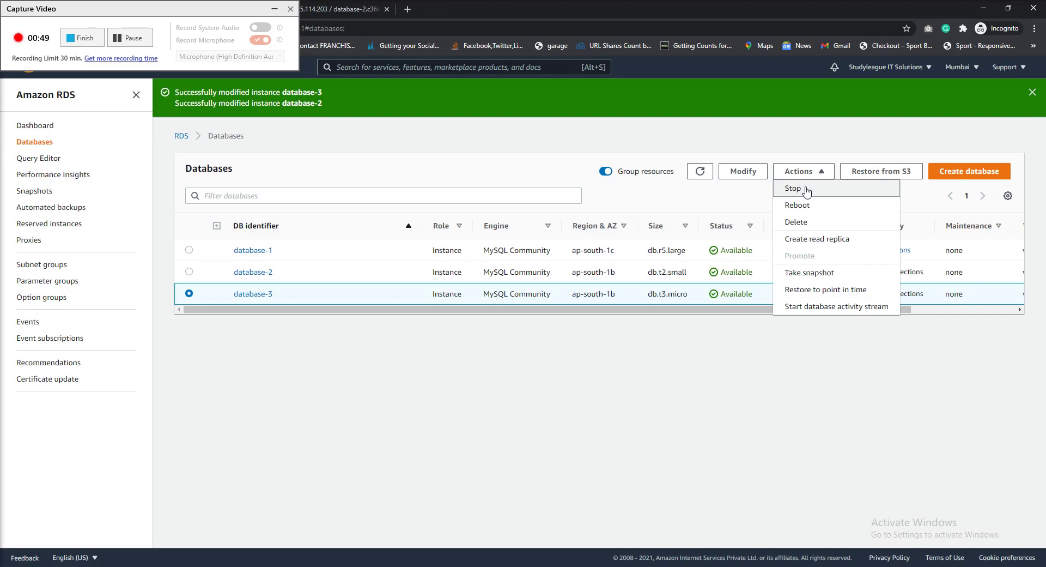
click(806, 189)
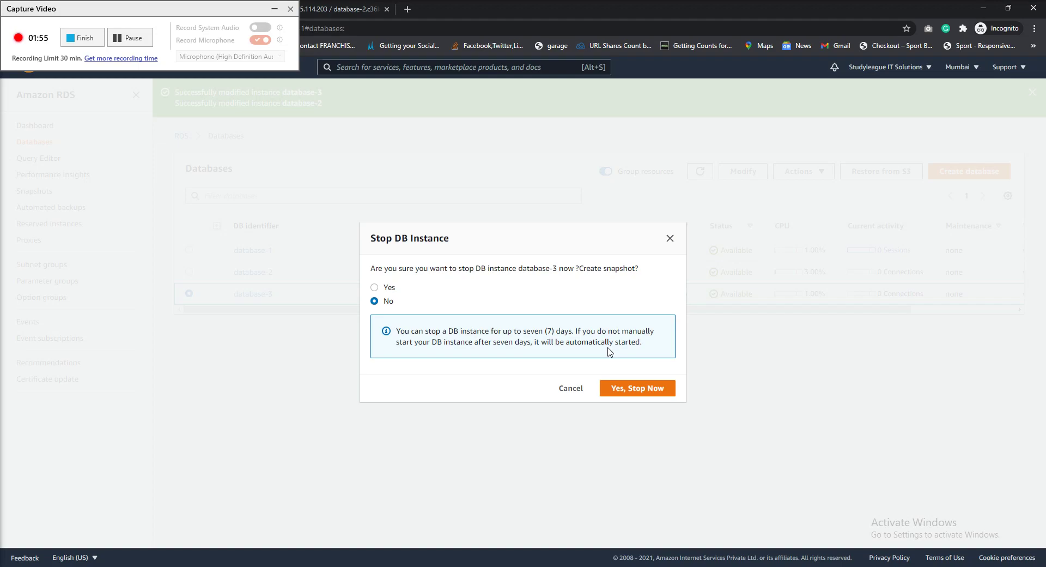
click(567, 388)
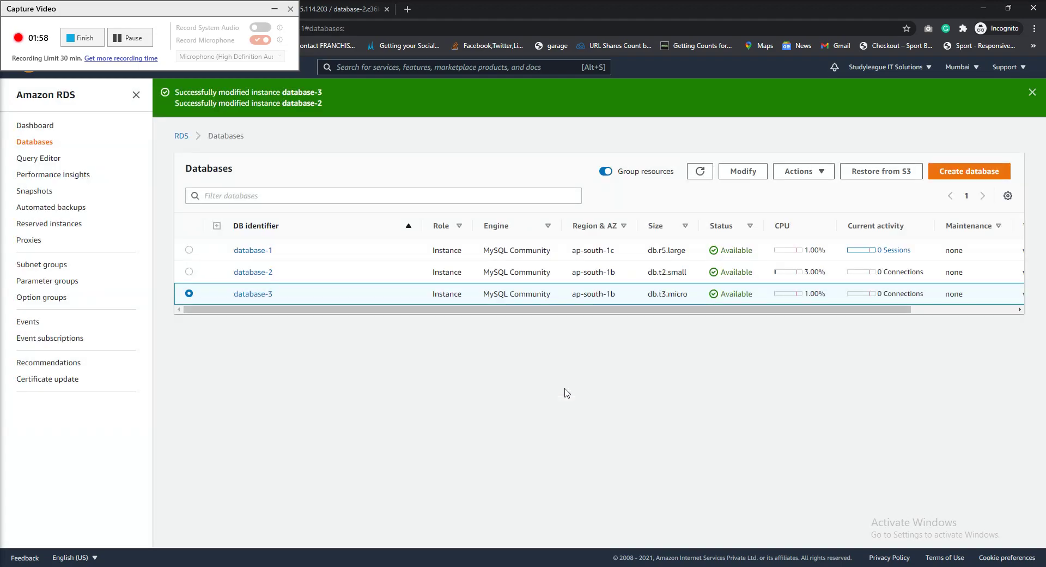
click(805, 172)
click(796, 224)
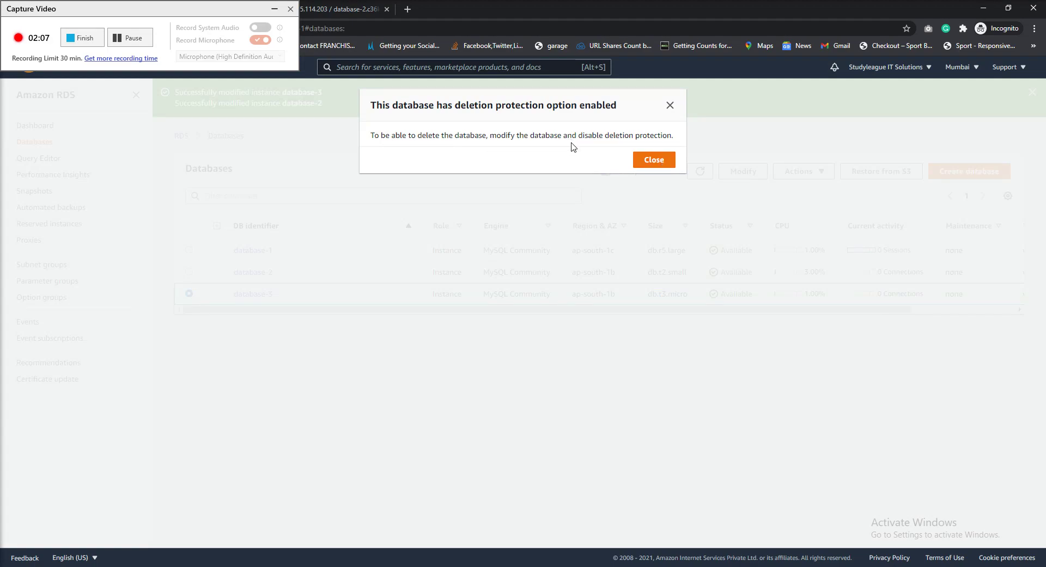
click(666, 163)
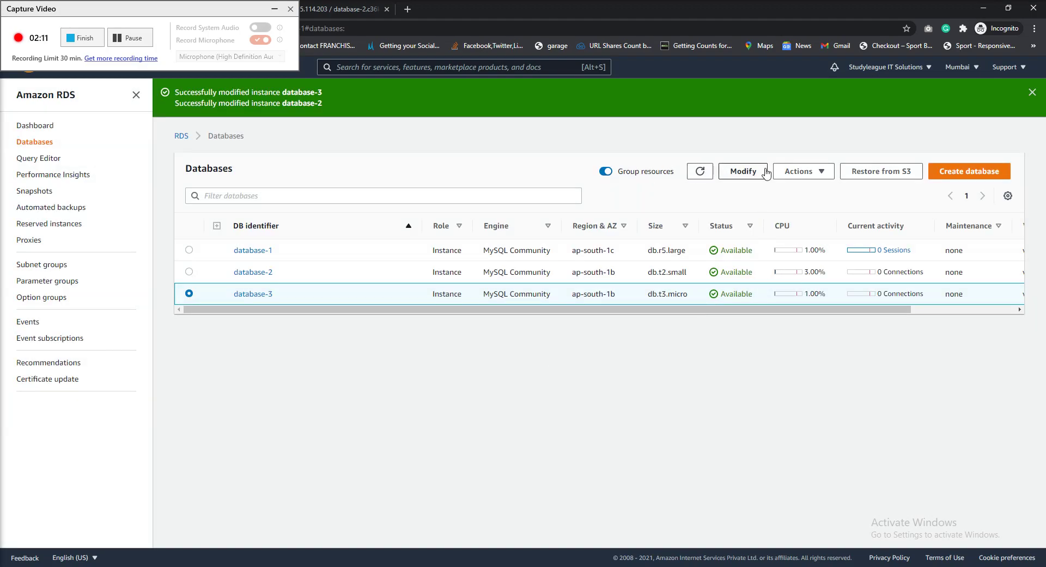
On database-3's Modify page, uncheck Enable deletion protection
click(744, 171)
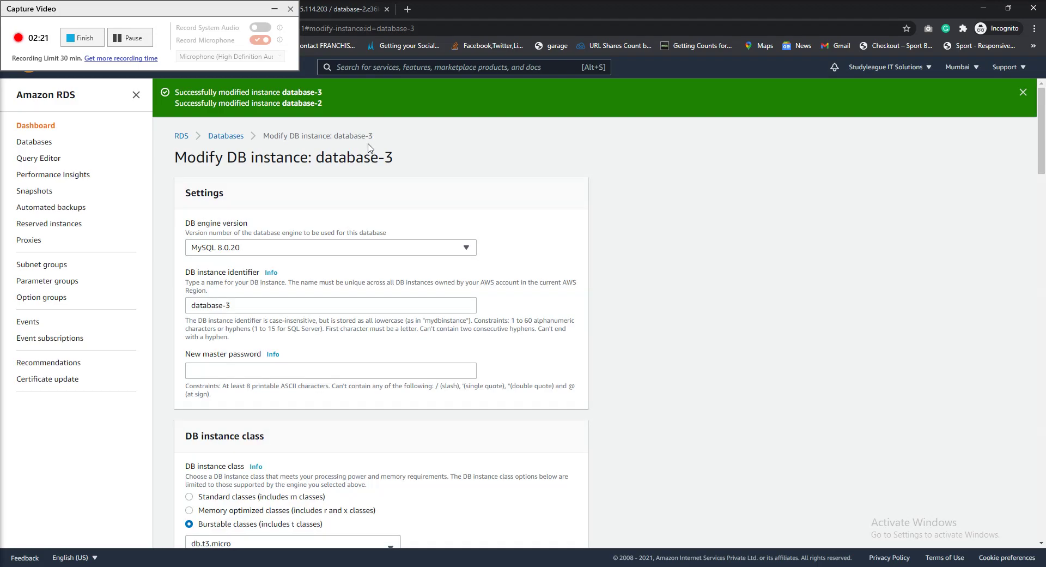
scroll(287, 325, down, 20)
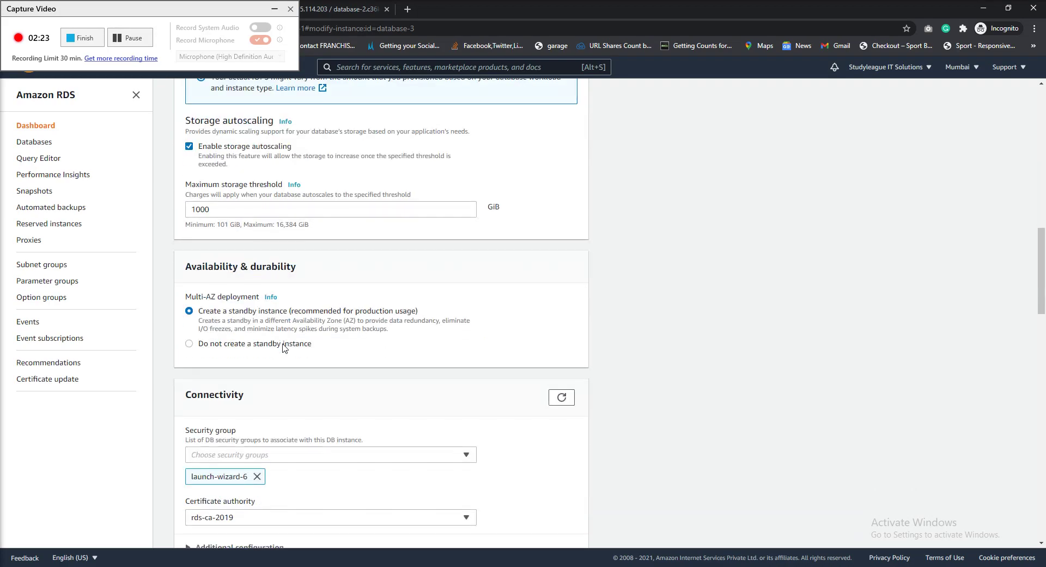
scroll(283, 348, down, 1)
scroll(283, 348, down, 5)
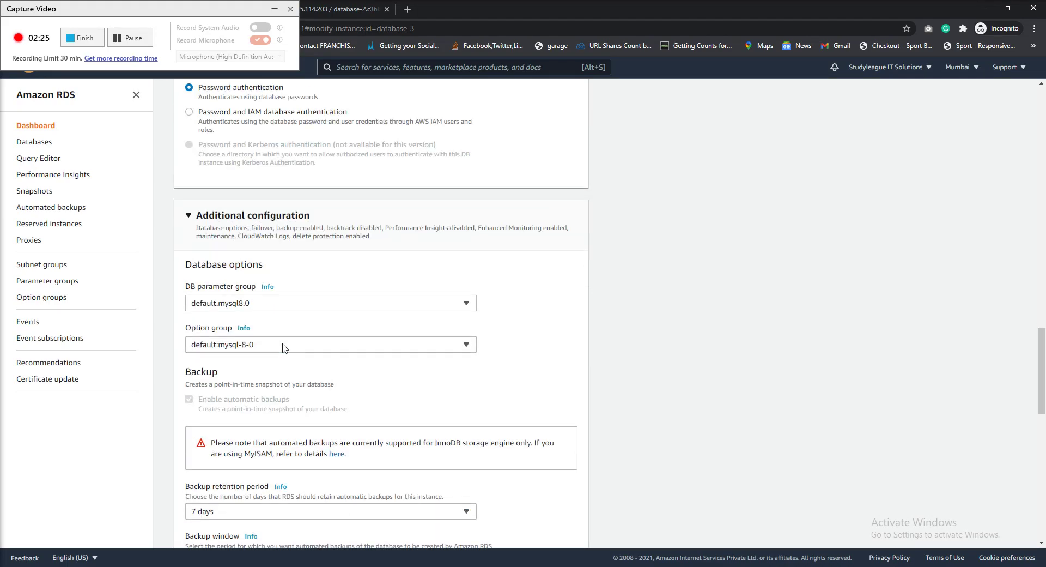
scroll(282, 348, down, 5)
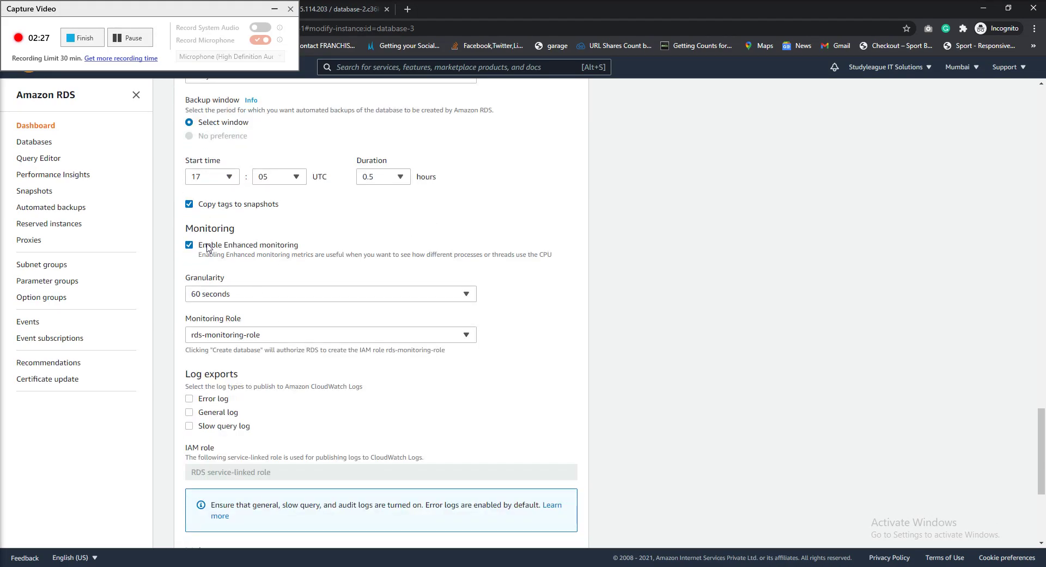
scroll(211, 267, down, 5)
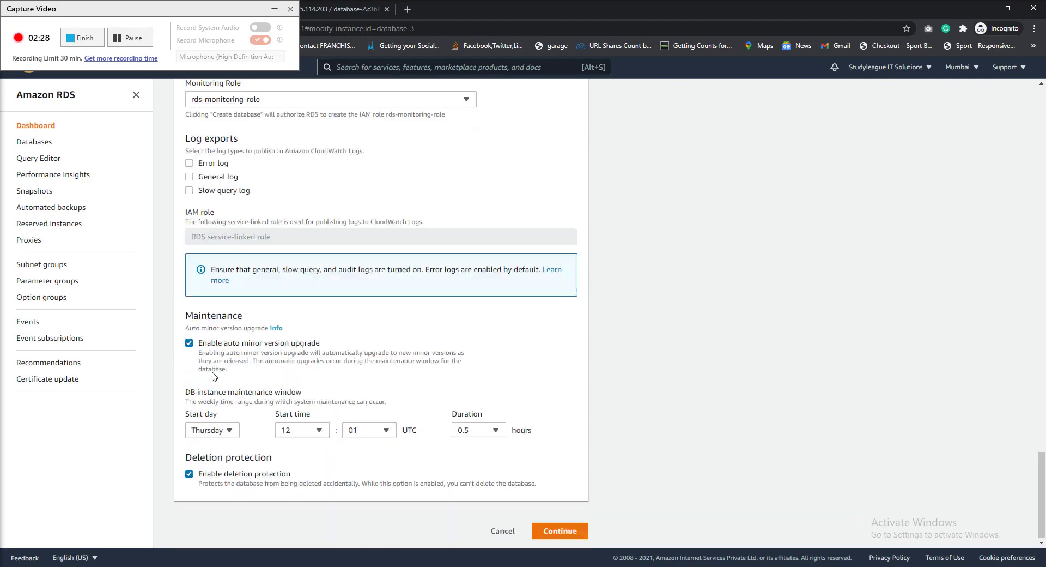
click(188, 472)
click(189, 472)
click(188, 472)
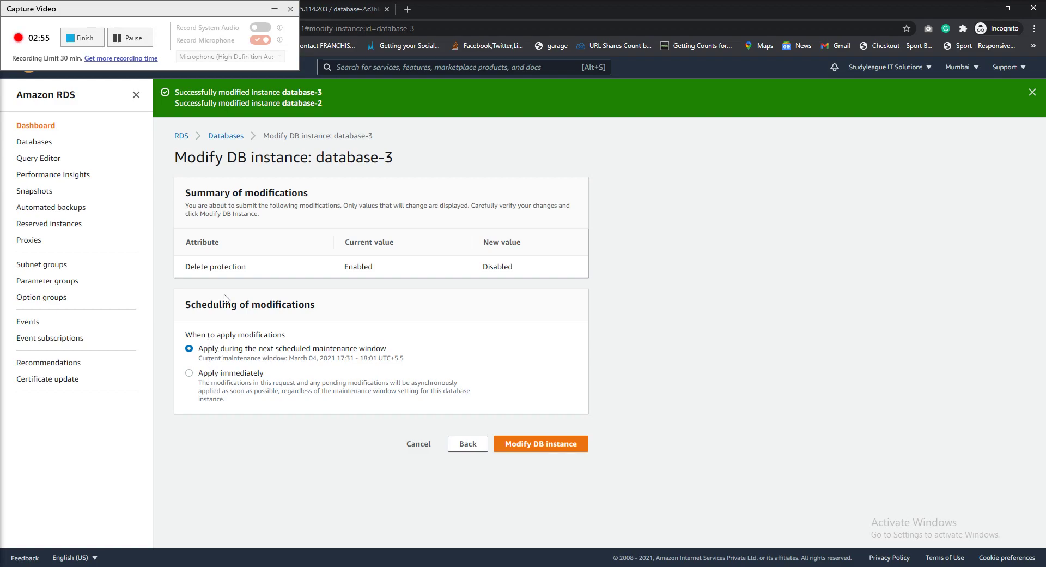
drag(196, 267, 240, 279)
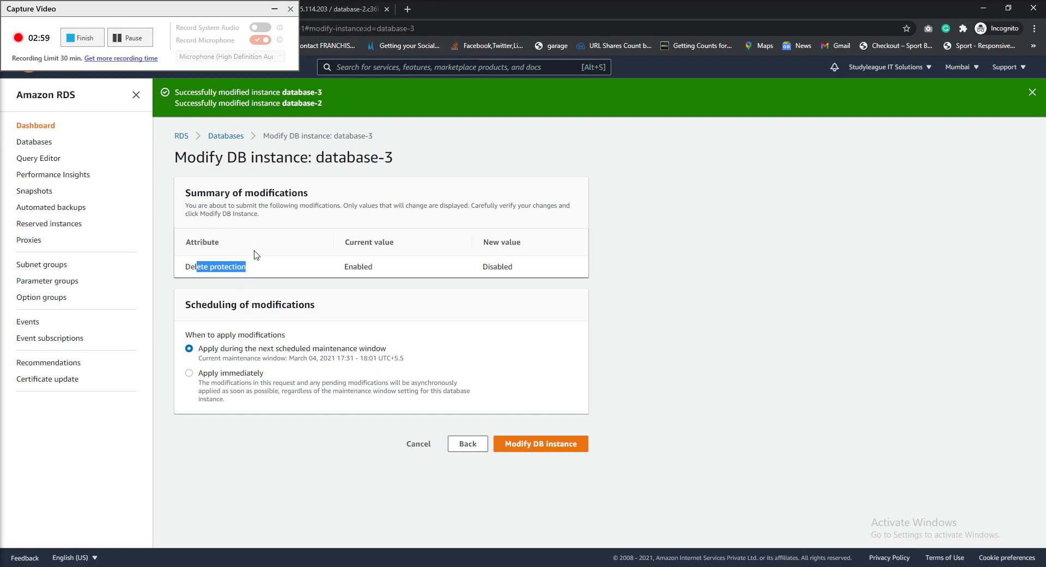
double_click(357, 266)
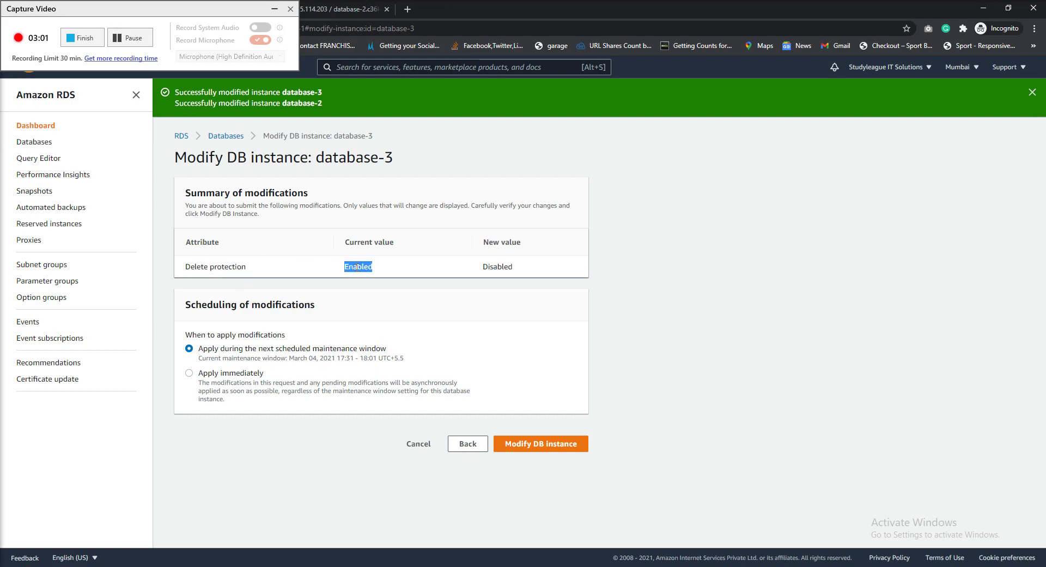
double_click(484, 267)
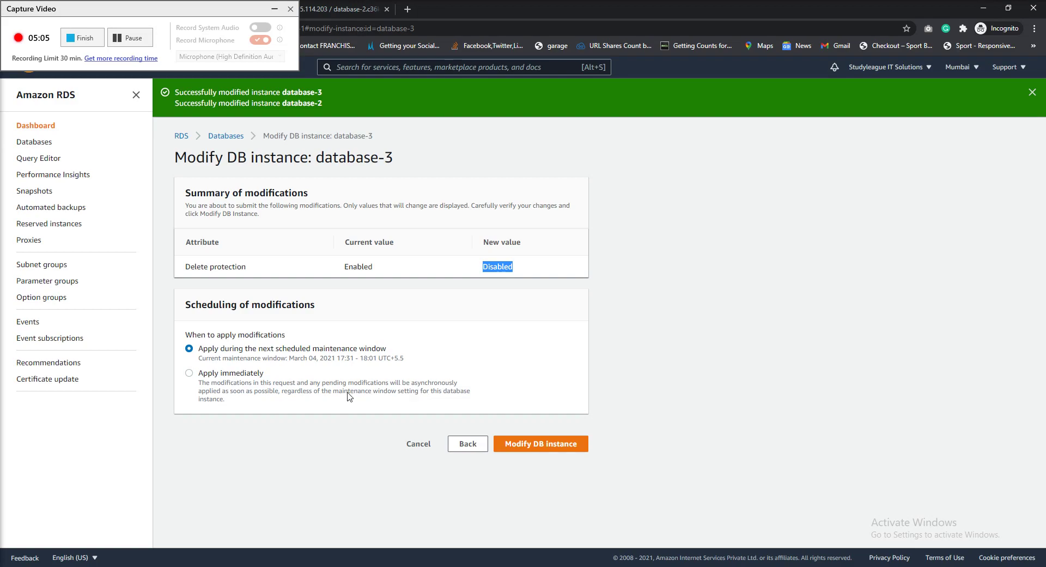
Submit database-3's deletion-protection change and reopen its modification form
click(540, 443)
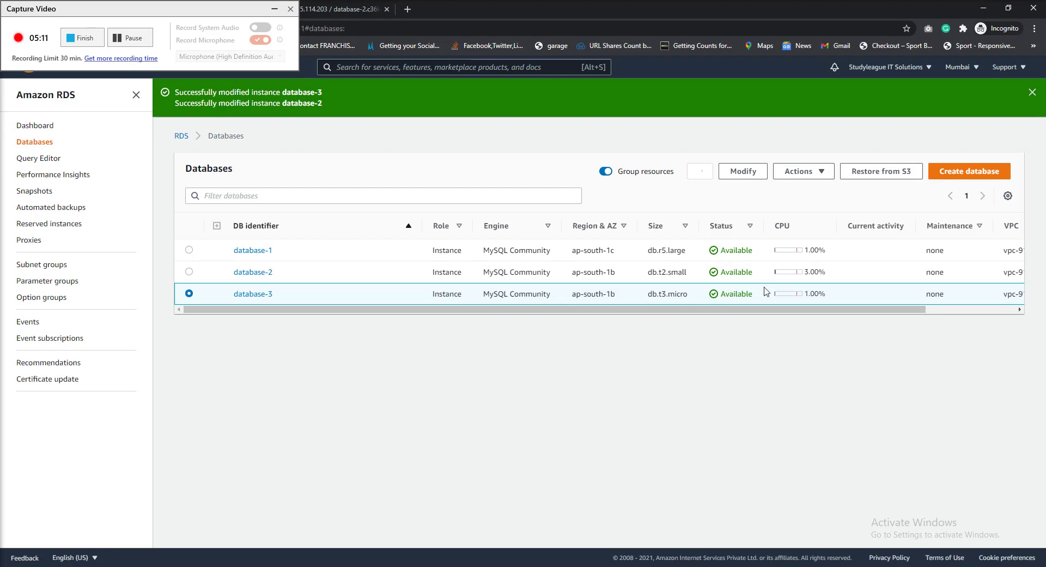
click(741, 173)
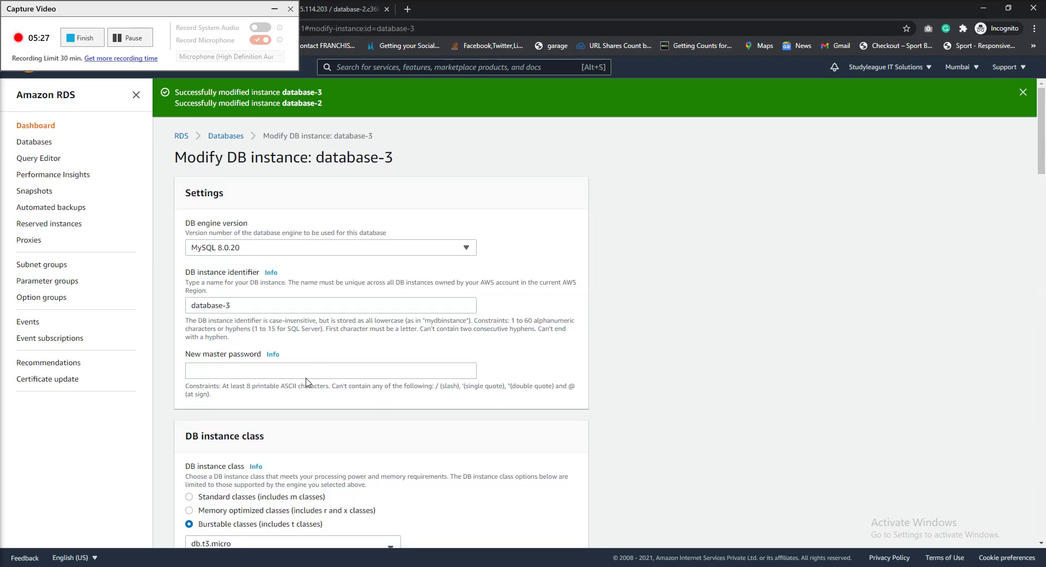
scroll(305, 380, down, 8)
scroll(306, 381, down, 15)
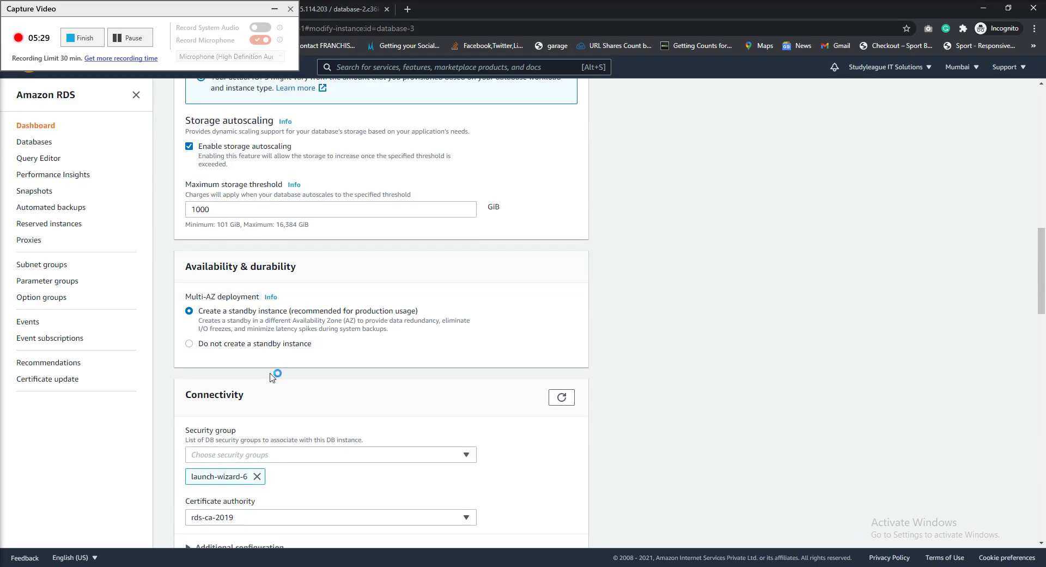
scroll(240, 409, down, 6)
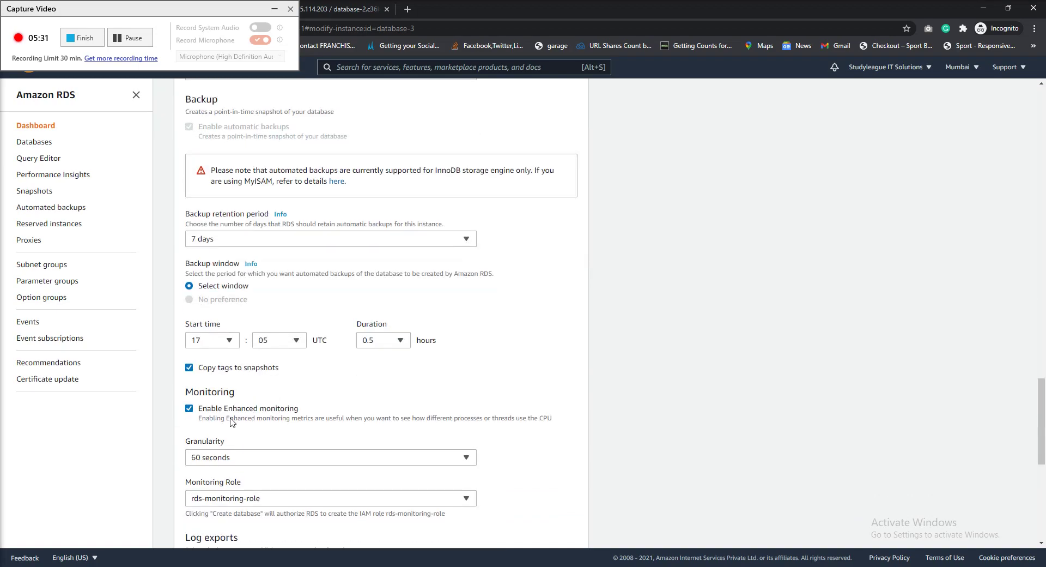
Continue to the modification summary with deletion protection left off
scroll(226, 416, up, 4)
scroll(225, 416, up, 5)
scroll(216, 417, down, 13)
scroll(211, 417, down, 3)
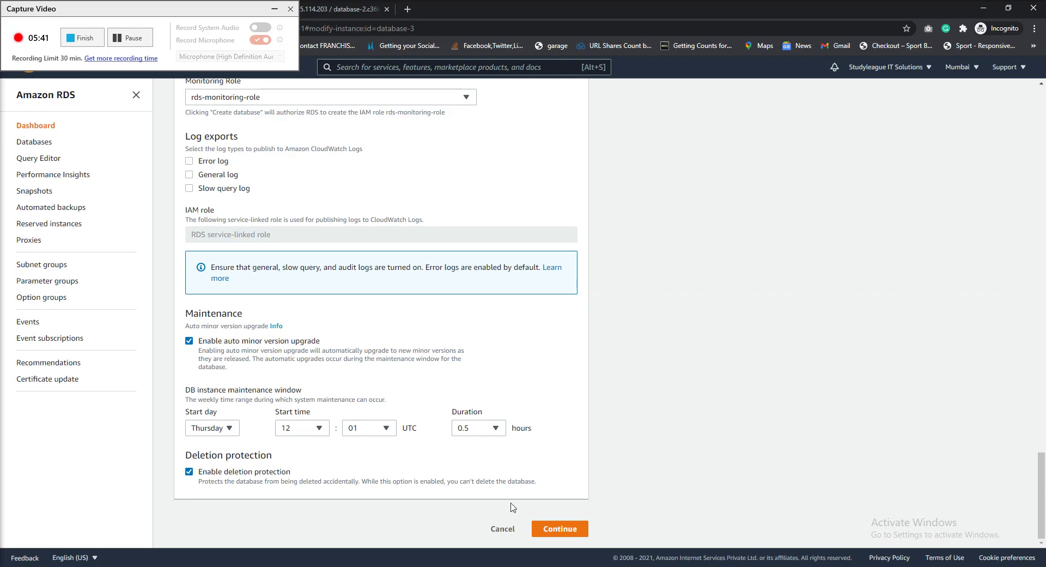
click(564, 530)
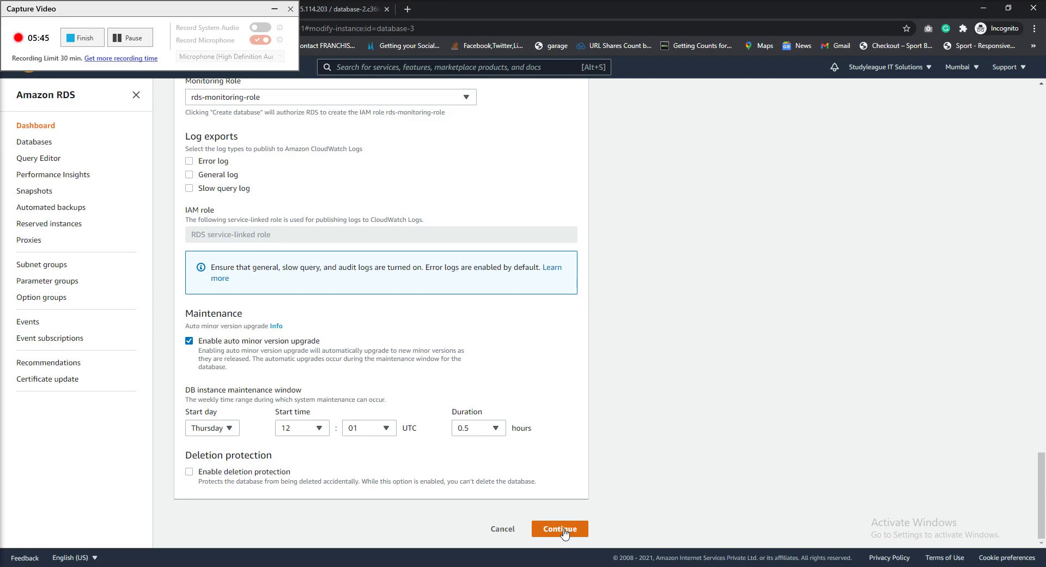
Choose Apply immediately and note the summary reads 'No modifications selected'
click(215, 380)
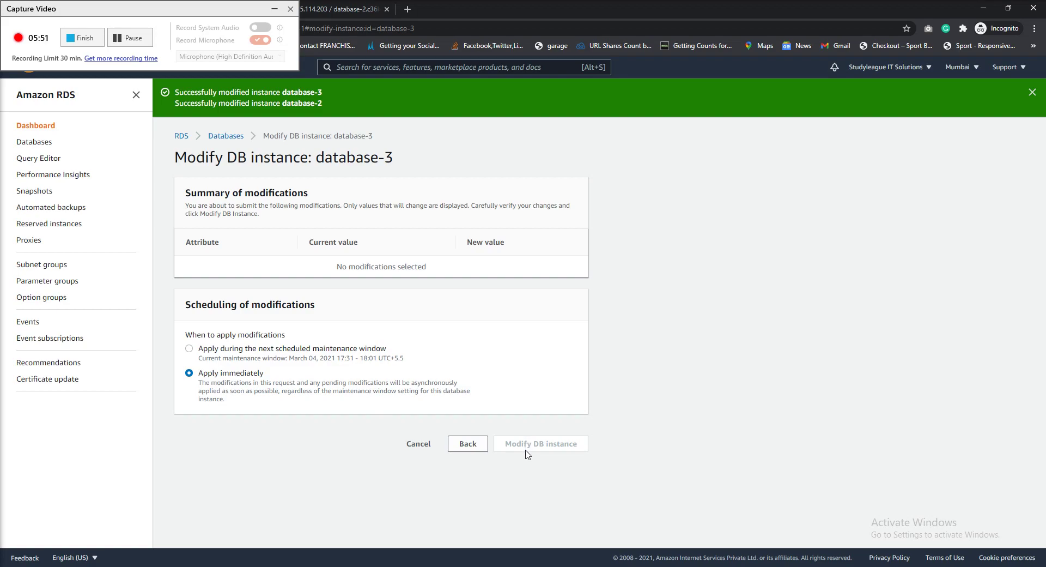
drag(220, 267, 423, 265)
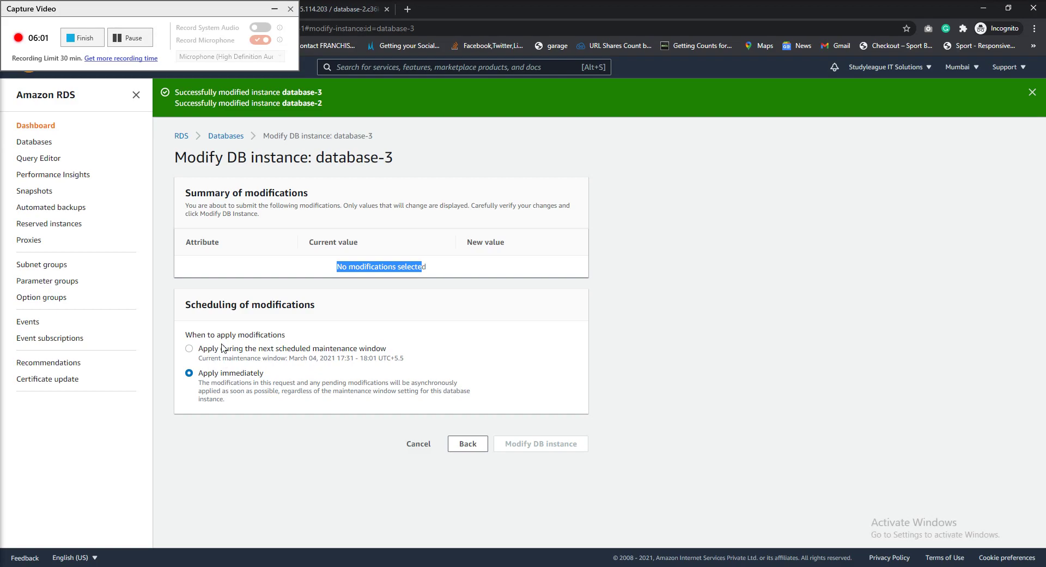
Go back and change database-3's DB instance class to db.t3.small
click(464, 444)
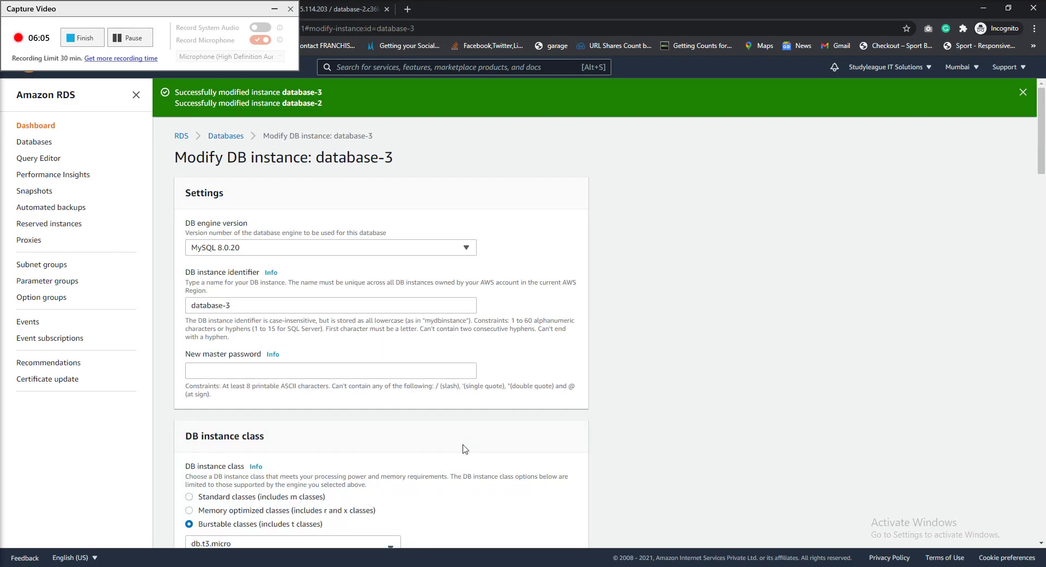
scroll(463, 449, down, 4)
scroll(463, 454, down, 6)
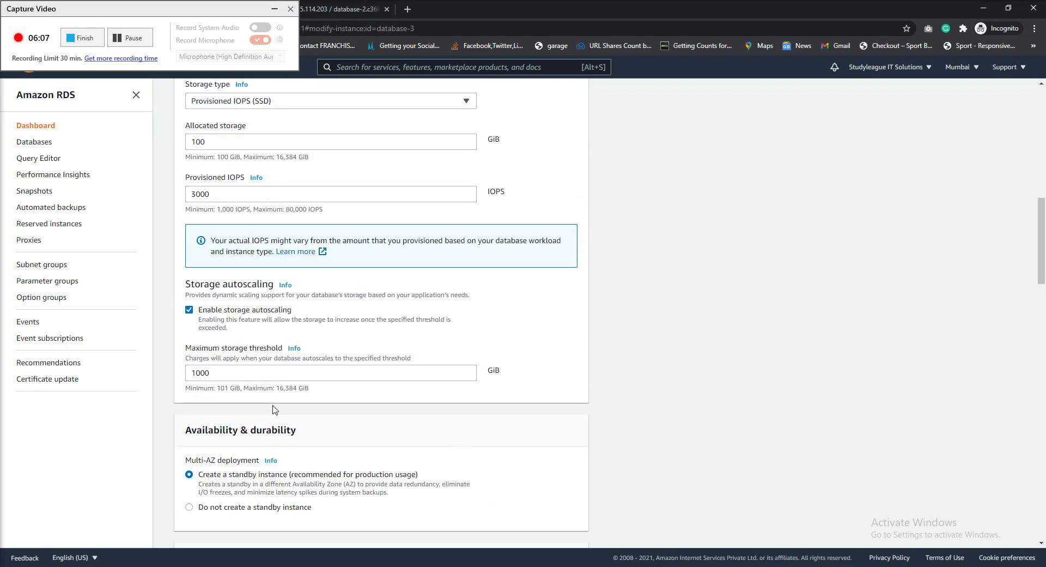
scroll(261, 382, up, 5)
click(240, 225)
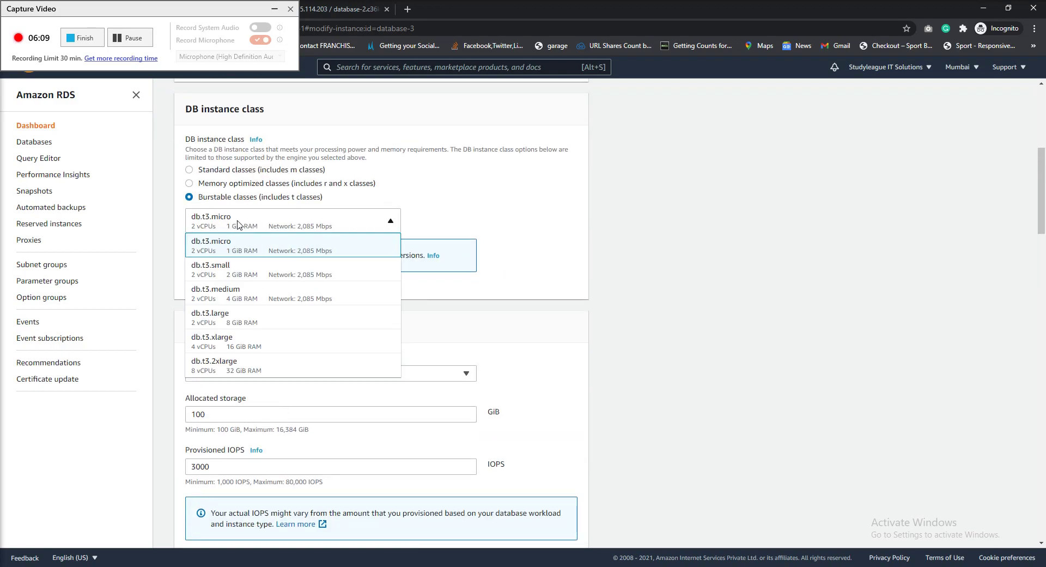
click(243, 272)
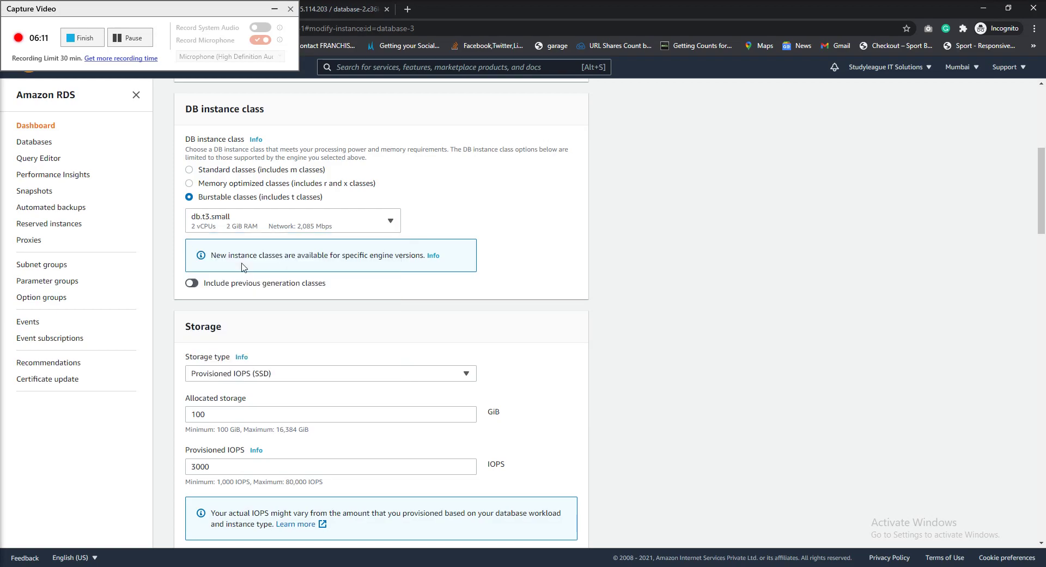
scroll(327, 440, down, 15)
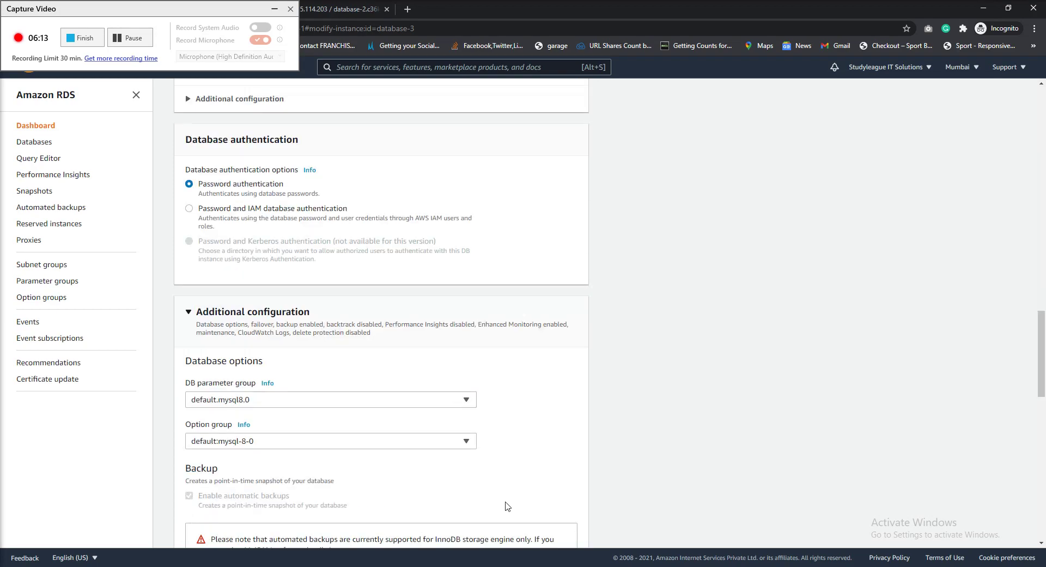
scroll(534, 499, down, 8)
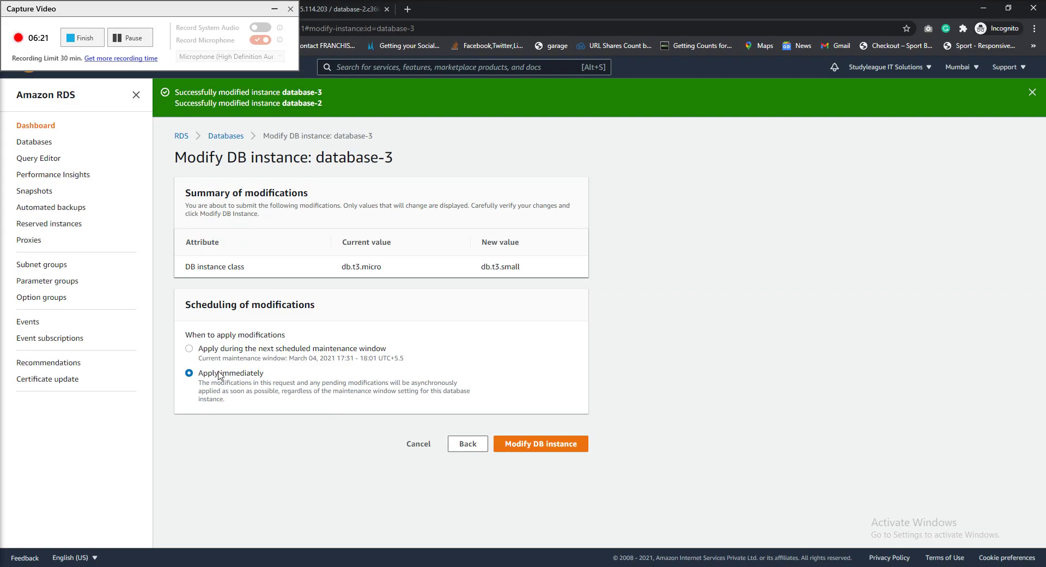
Review the db.t3.micro to db.t3.small change and submit it with Apply immediately
drag(319, 385, 382, 386)
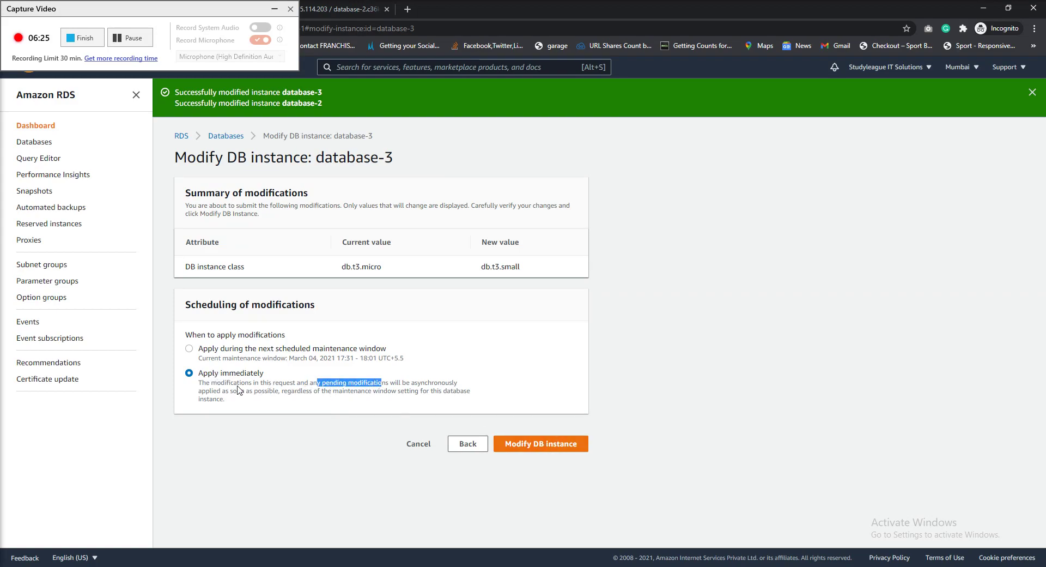
drag(209, 267, 520, 268)
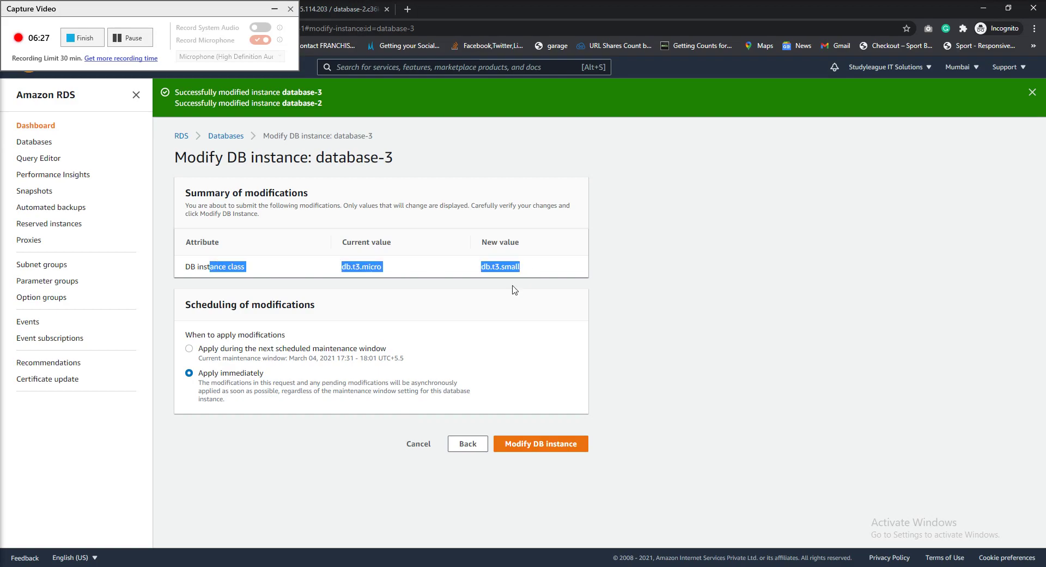
click(557, 450)
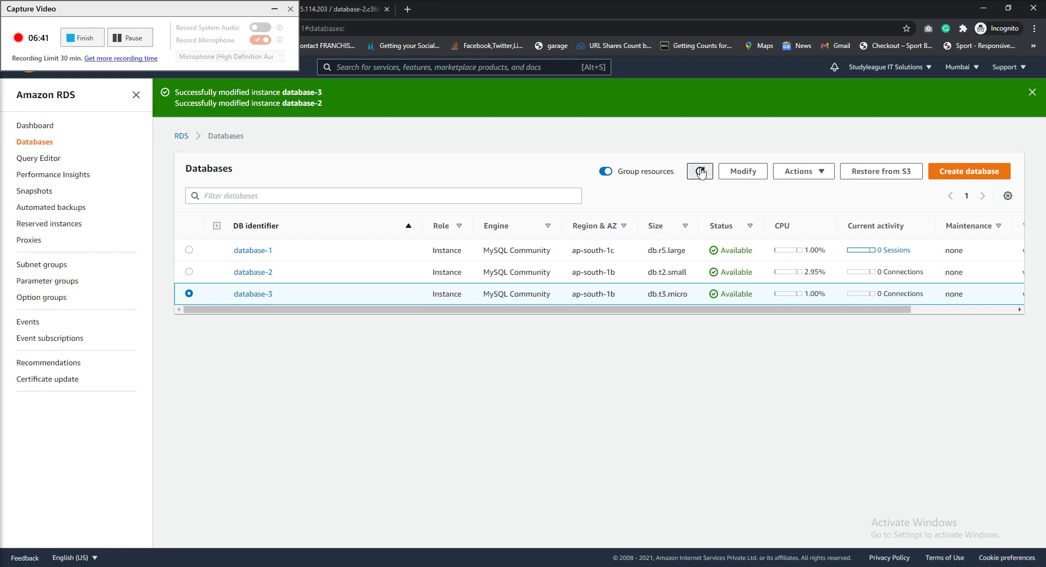
Refresh the Databases list three times until database-3 shows Modifying
click(701, 172)
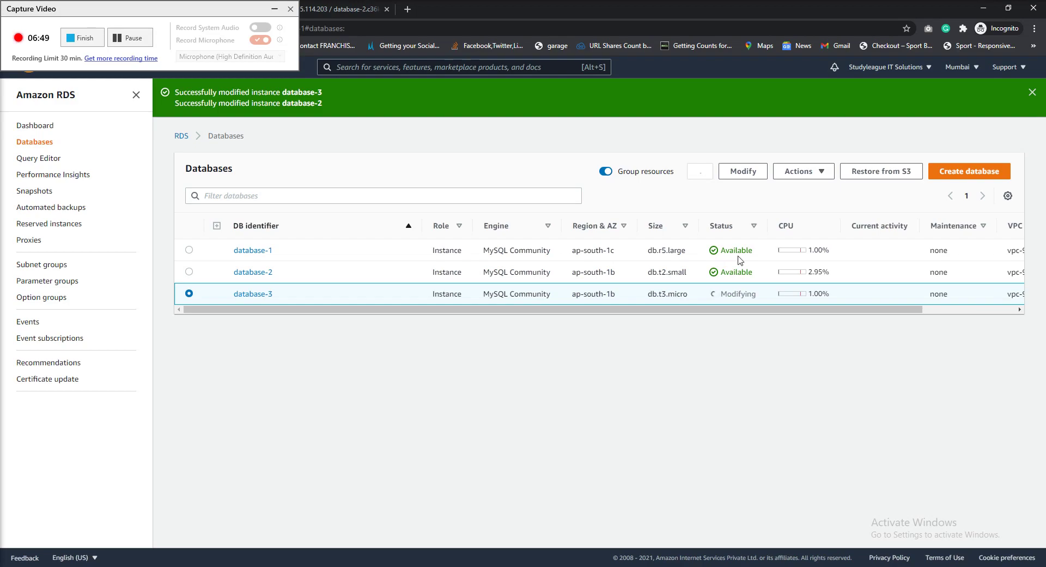
click(700, 171)
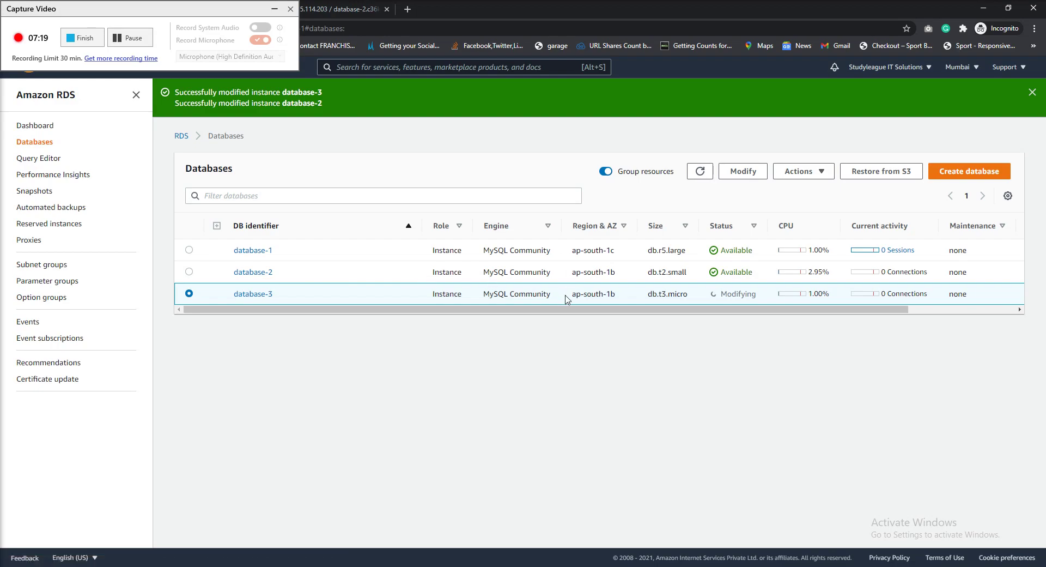
click(700, 171)
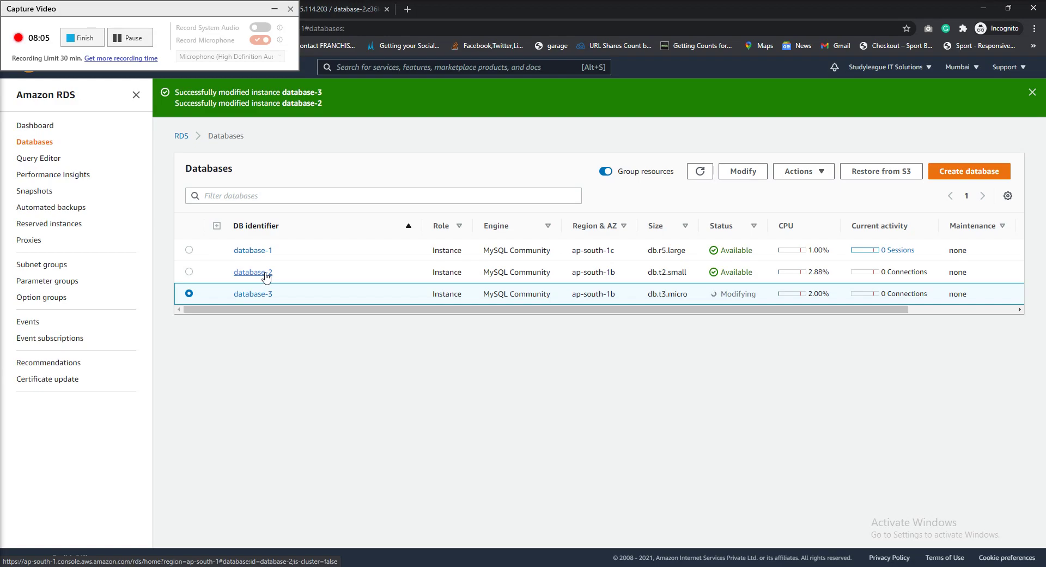
Check database-2's phpMyAdmin page, then move FileZilla up to the /var/www/html folder
click(275, 9)
click(334, 10)
click(339, 24)
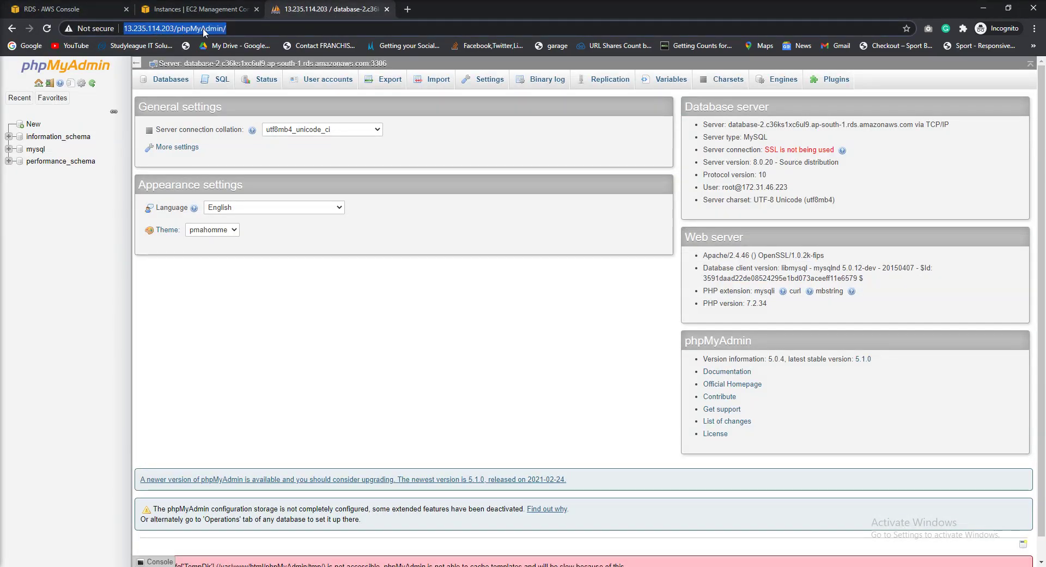
key(alt+Tab)
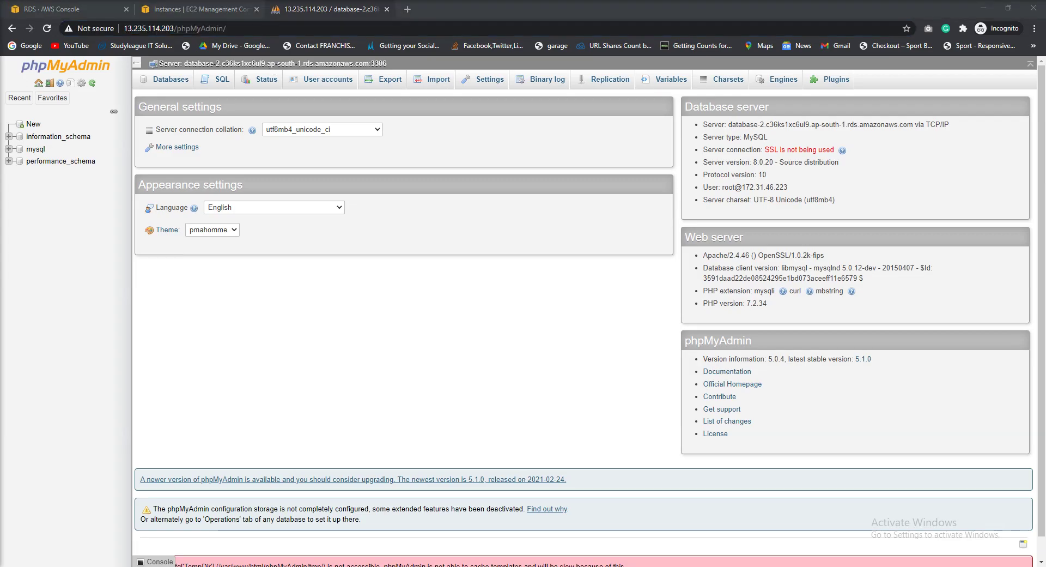
key(BackSpace)
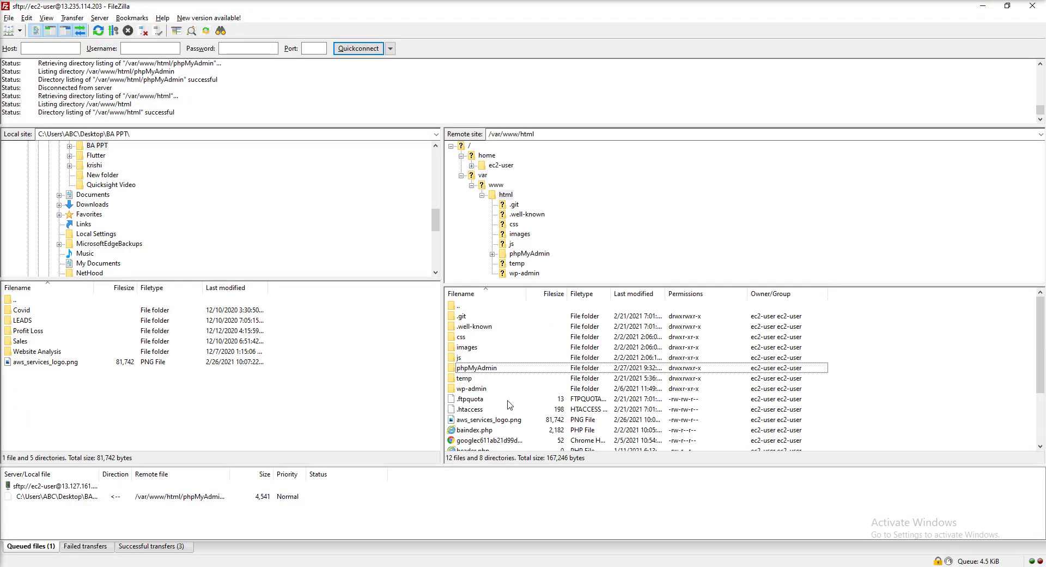
Select the phpMyAdmin folder in FileZilla and copy temp's public IPv4 13.235.114.203 in EC2
click(503, 369)
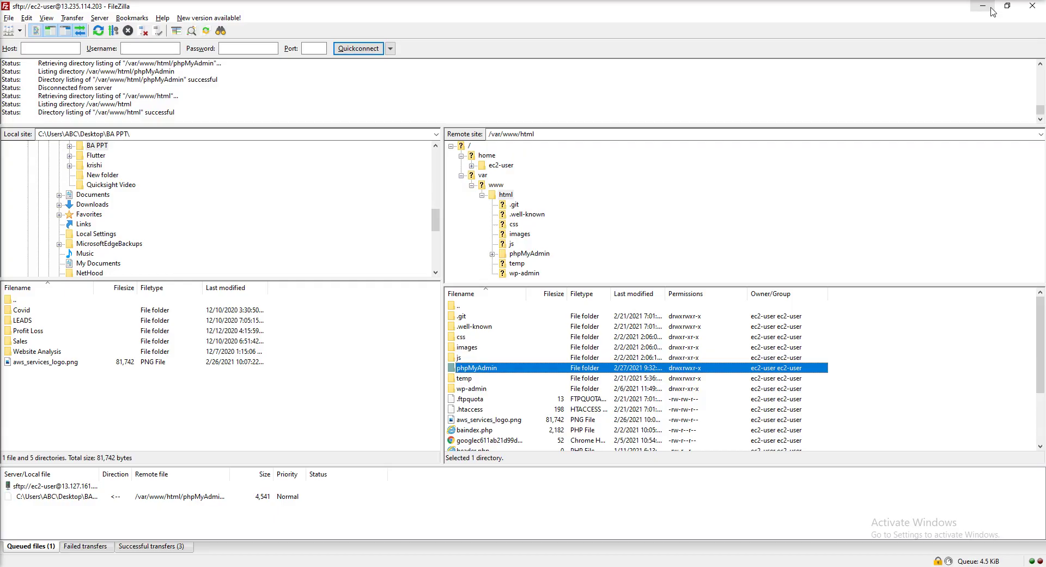
click(984, 6)
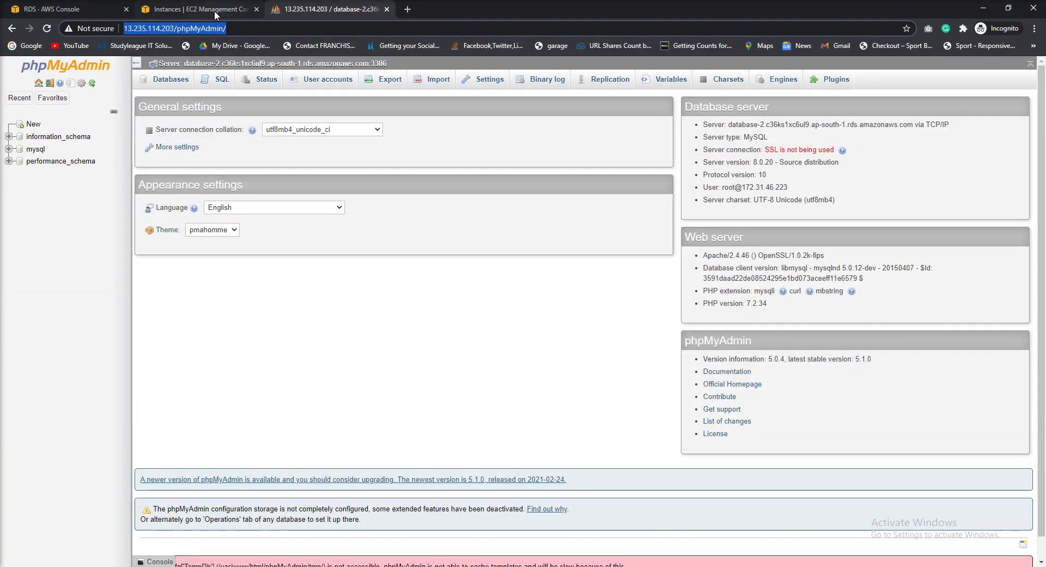
click(199, 9)
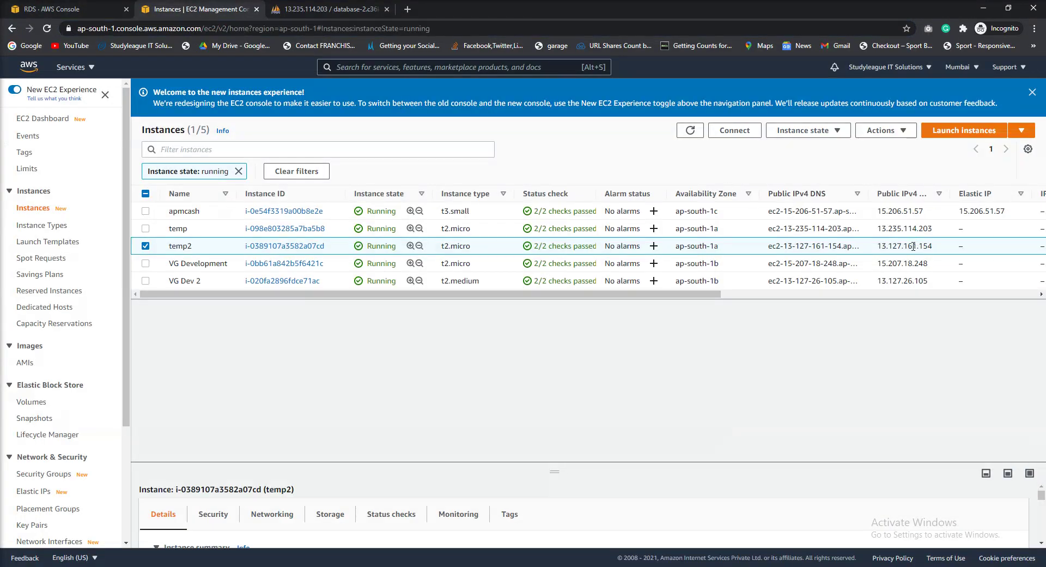
double_click(915, 229)
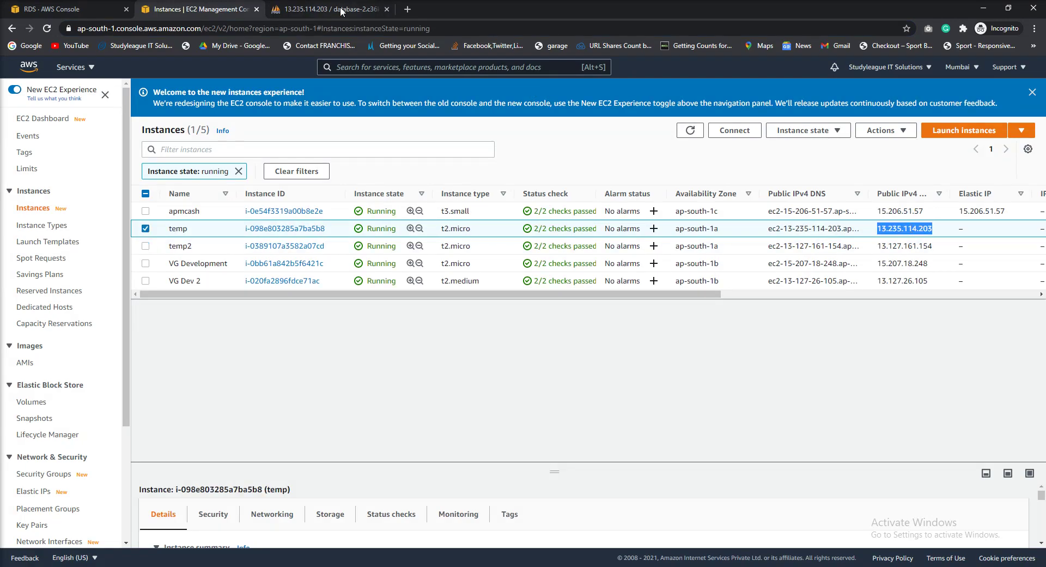
Reload the phpMyAdmin page, then return to the EC2 and RDS lists
click(341, 10)
click(216, 29)
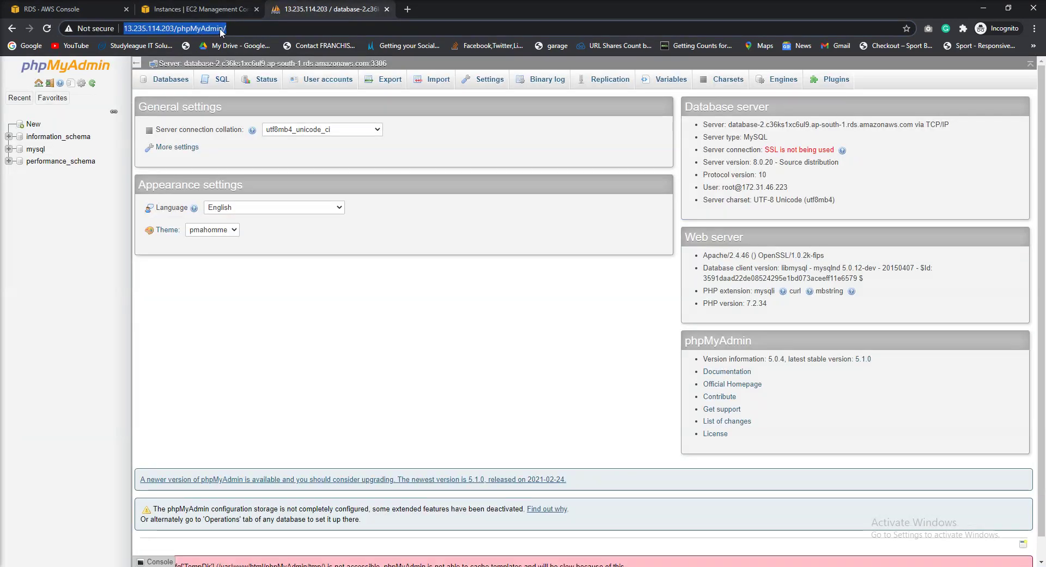
key(Return)
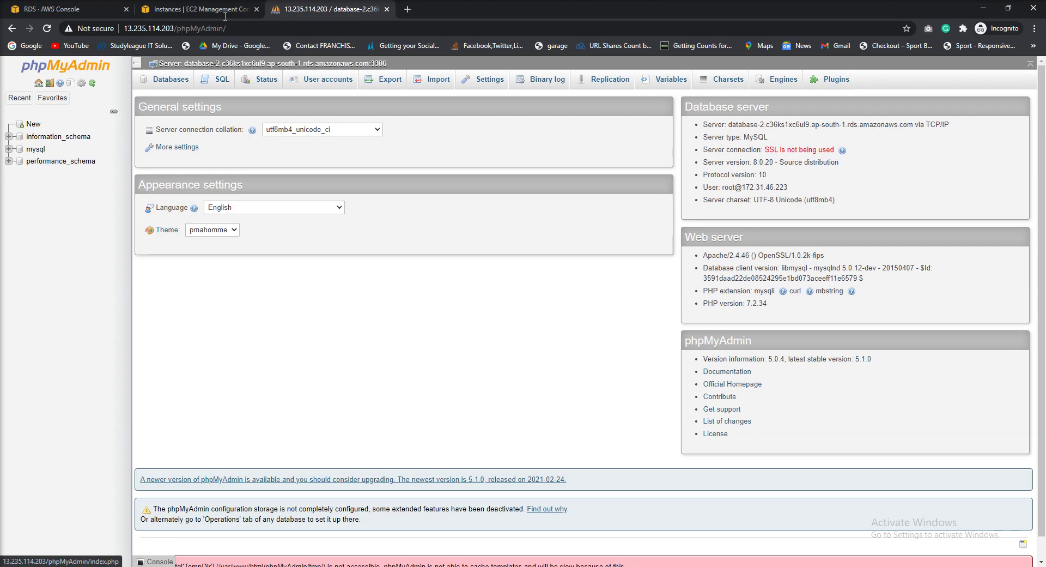
click(181, 8)
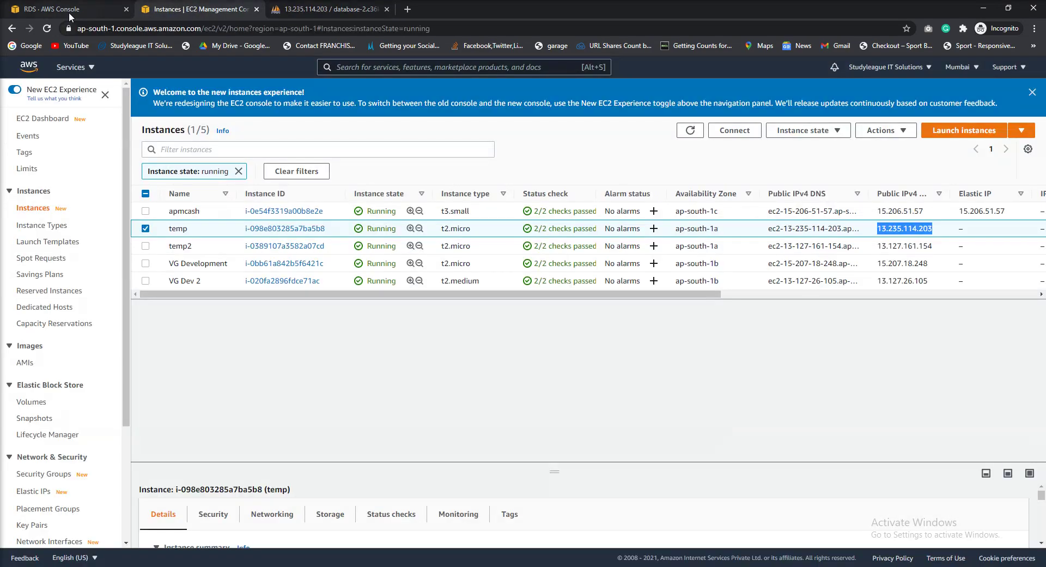
click(69, 15)
Open database-2's details and compare its endpoint with phpMyAdmin's connected server
click(255, 274)
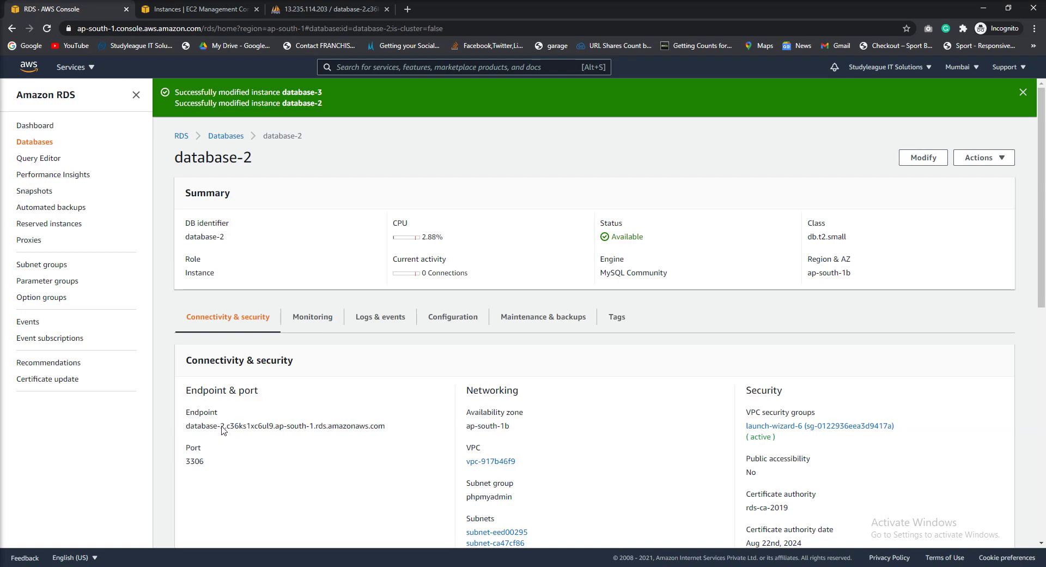
drag(221, 426, 355, 428)
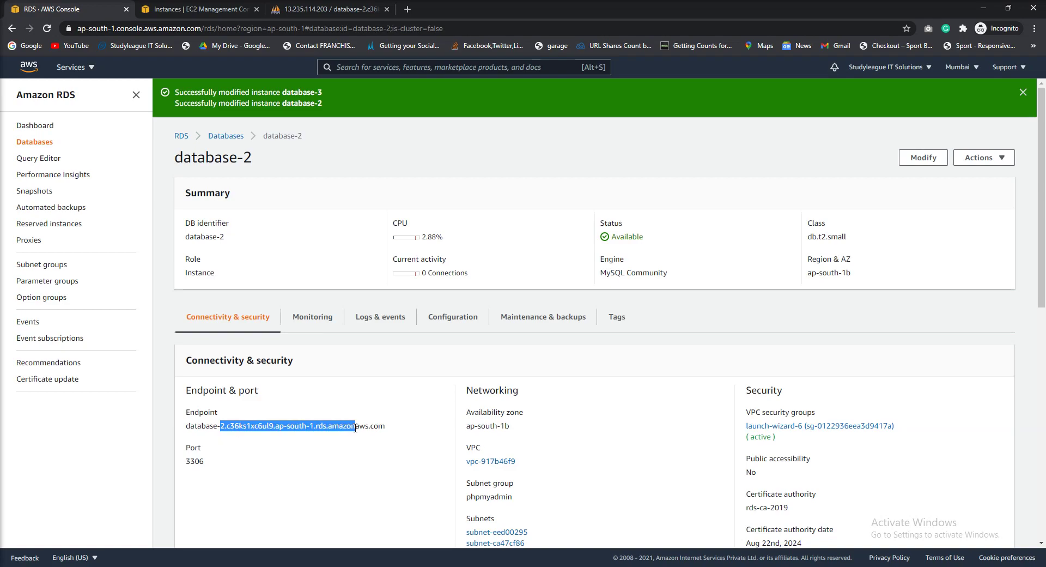
click(358, 11)
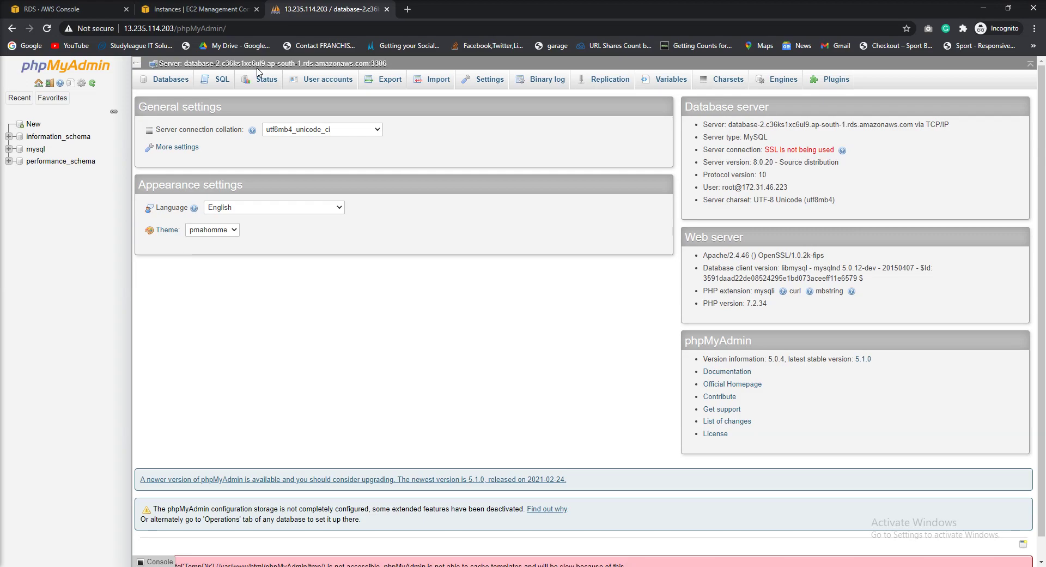
Start a new phpMyAdmin database named test_db and bring up the browser's Downloads list
click(33, 125)
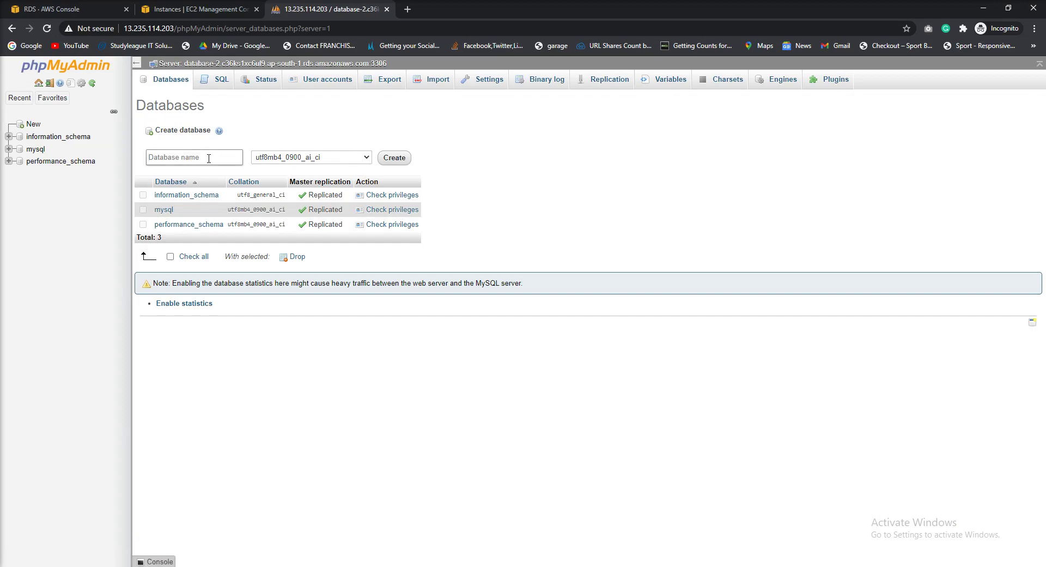
click(209, 159)
text(test)
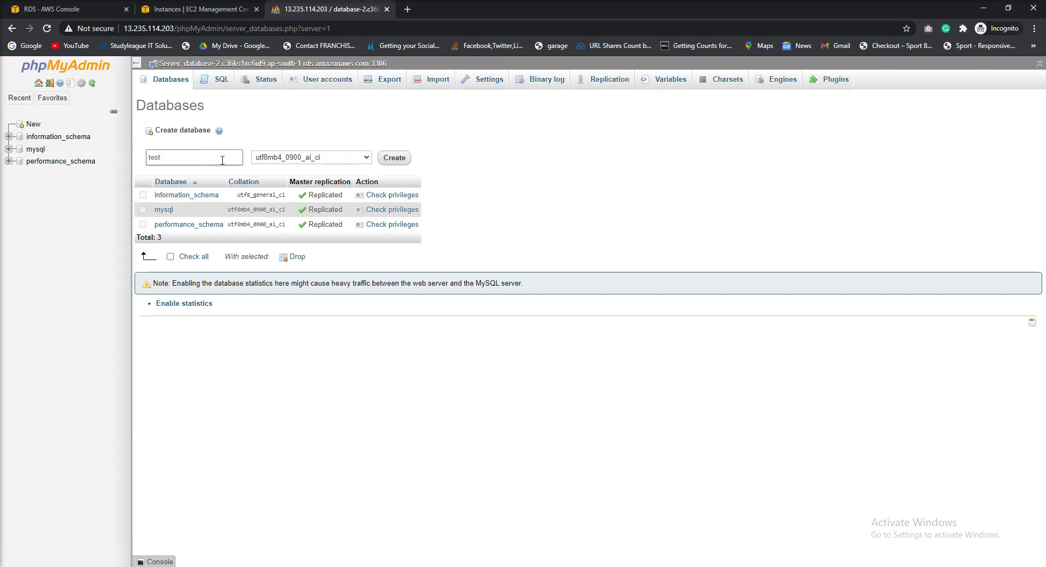
text(st)
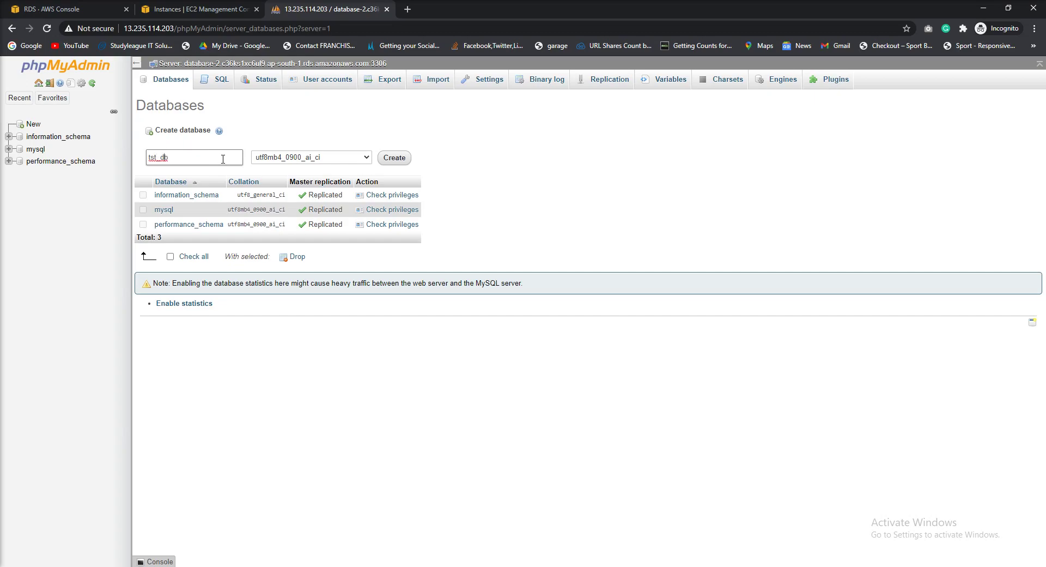
text(e)
click(394, 160)
key(ctrl+j)
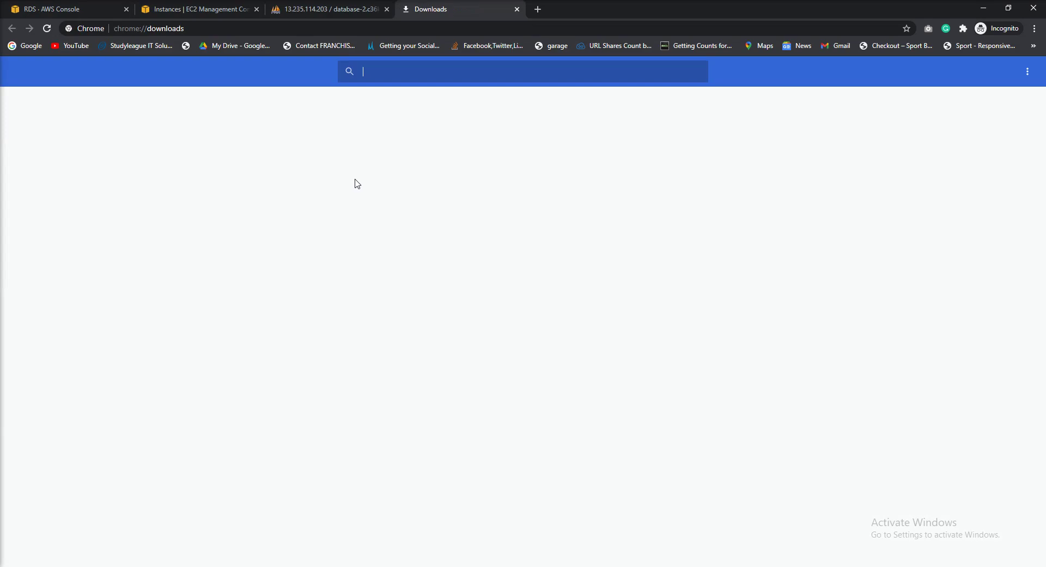
Search the browser downloads for 'test', then clear the search
scroll(430, 187, down, 13)
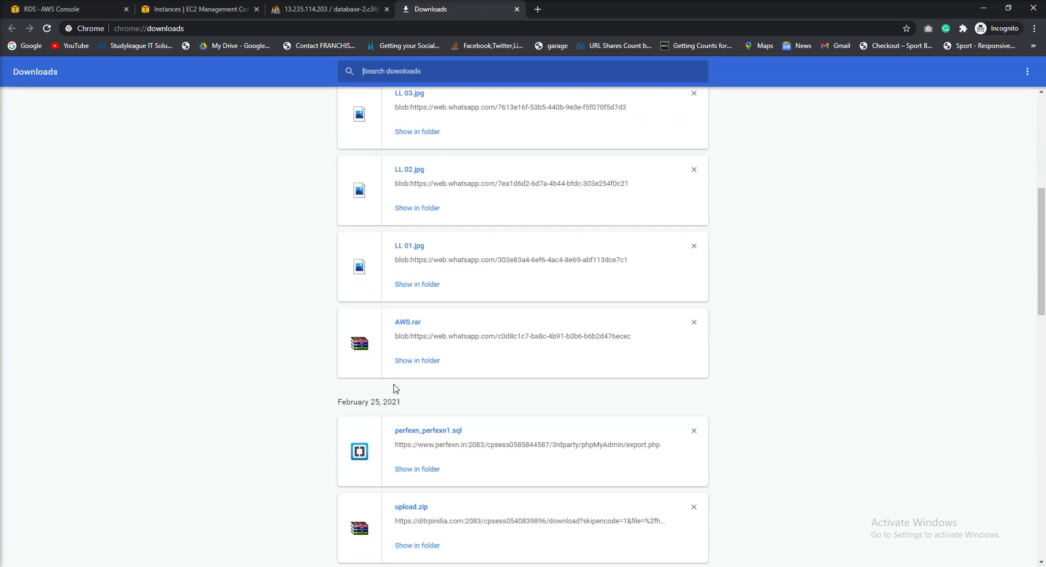
scroll(395, 388, up, 15)
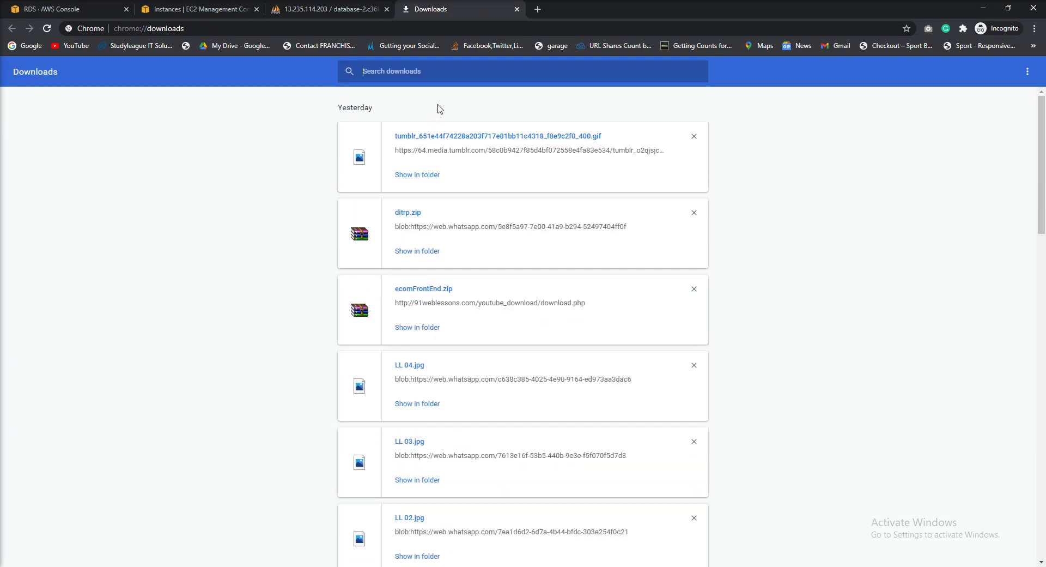
text(test)
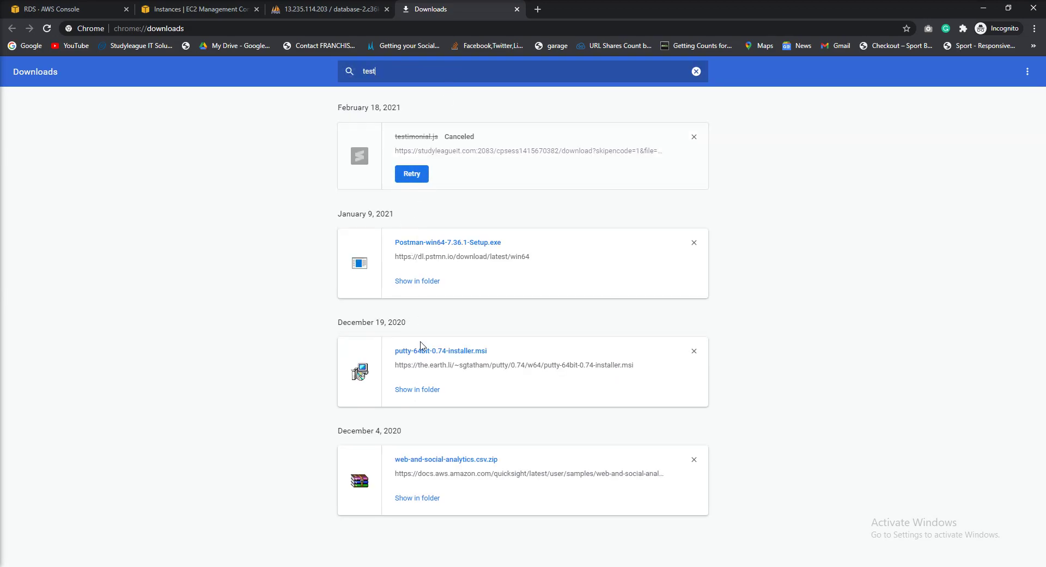
double_click(420, 70)
key(BackSpace)
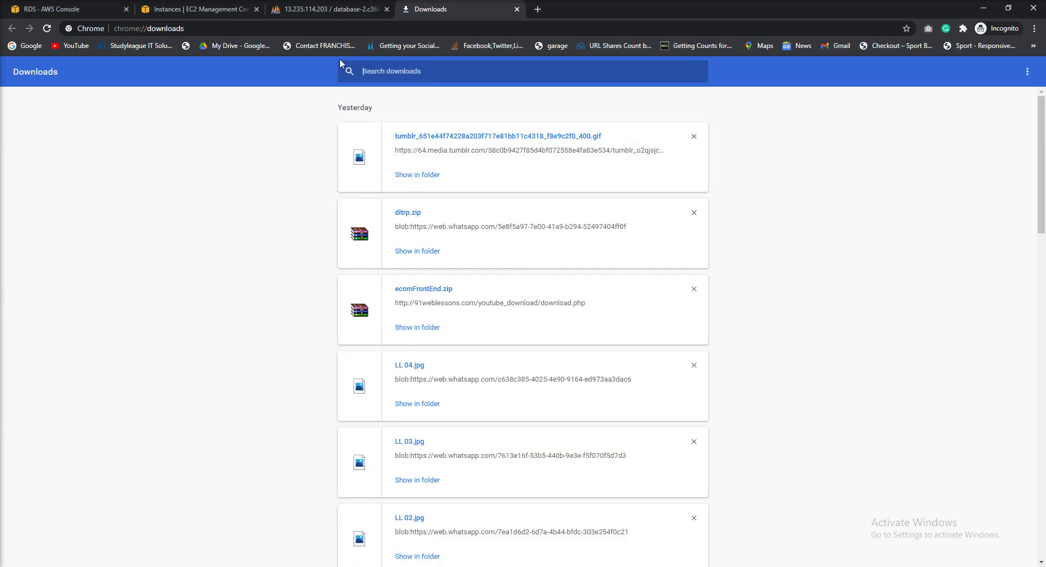
Find testdb in File Explorer's Downloads folder and return to phpMyAdmin's database name field
key(super+e)
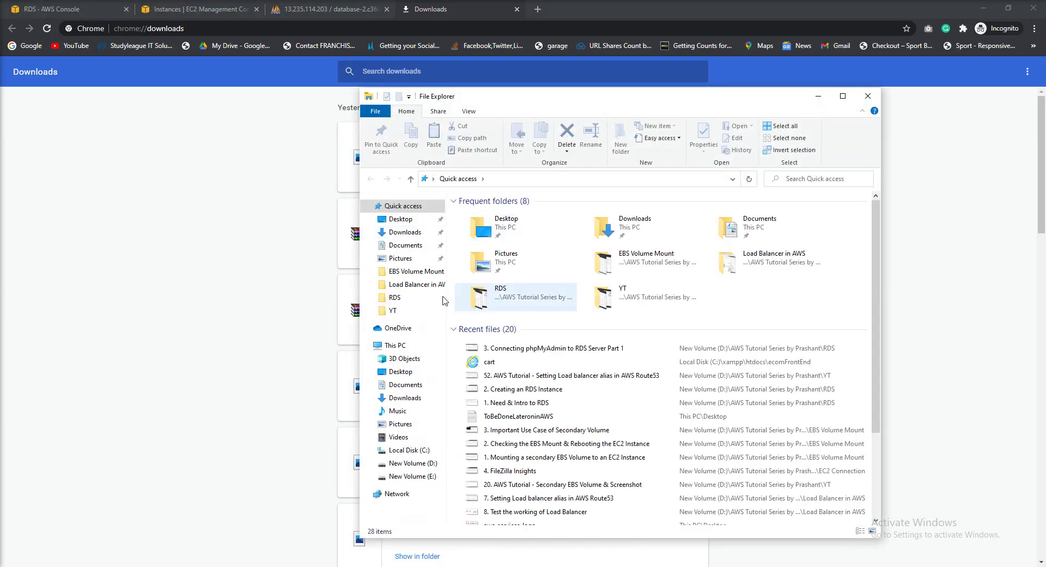
click(404, 232)
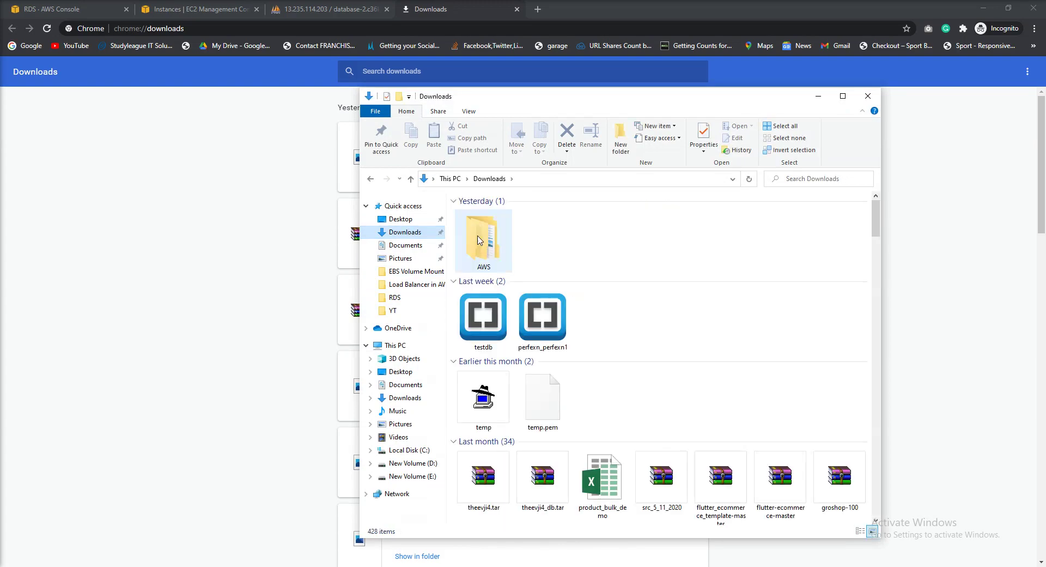
click(484, 318)
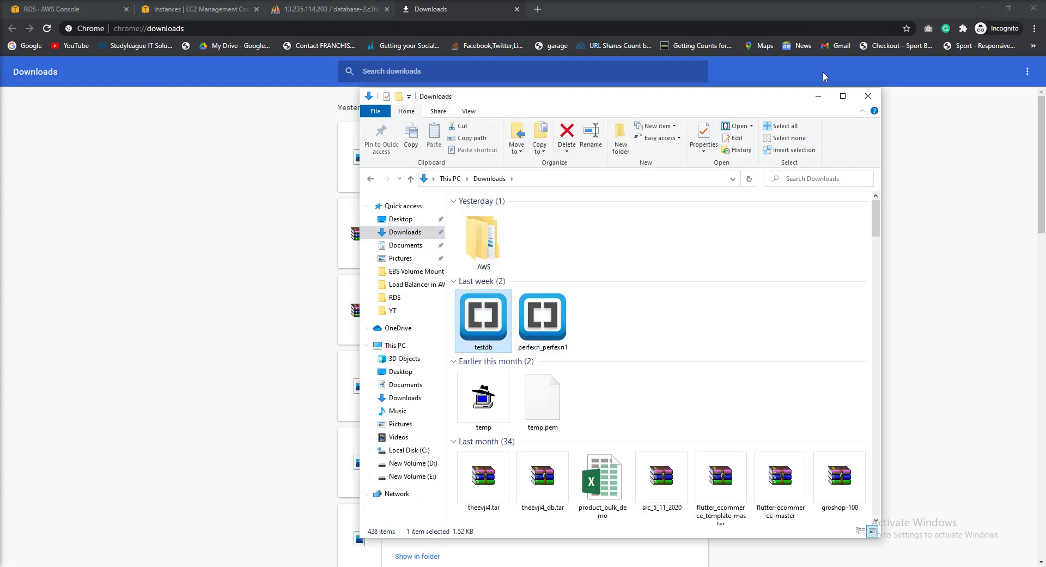
click(327, 9)
click(172, 158)
Remove the underscore and create the database as testdb
key(Left)
key(Left)
key(BackSpace)
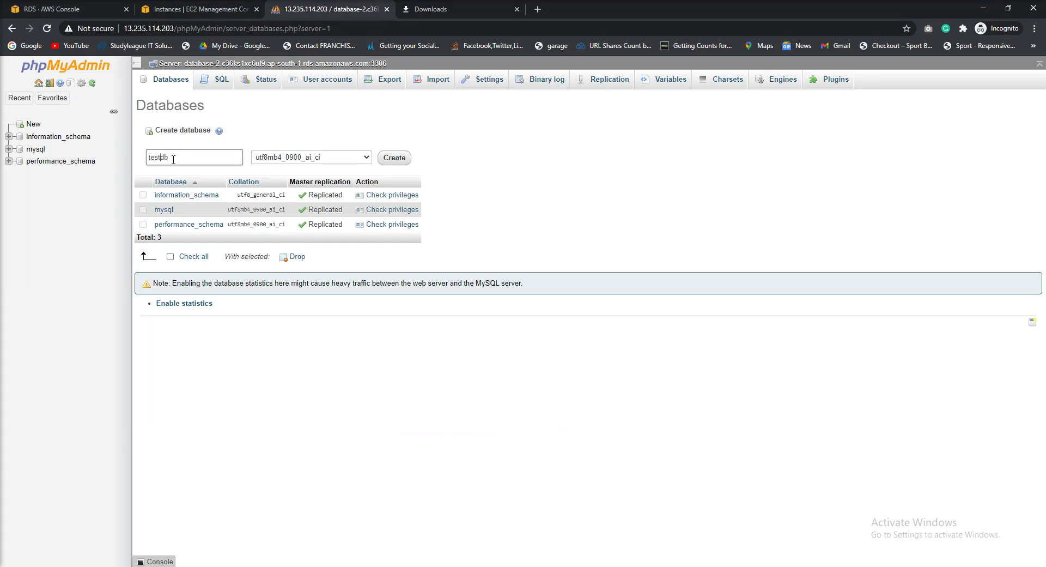
click(397, 160)
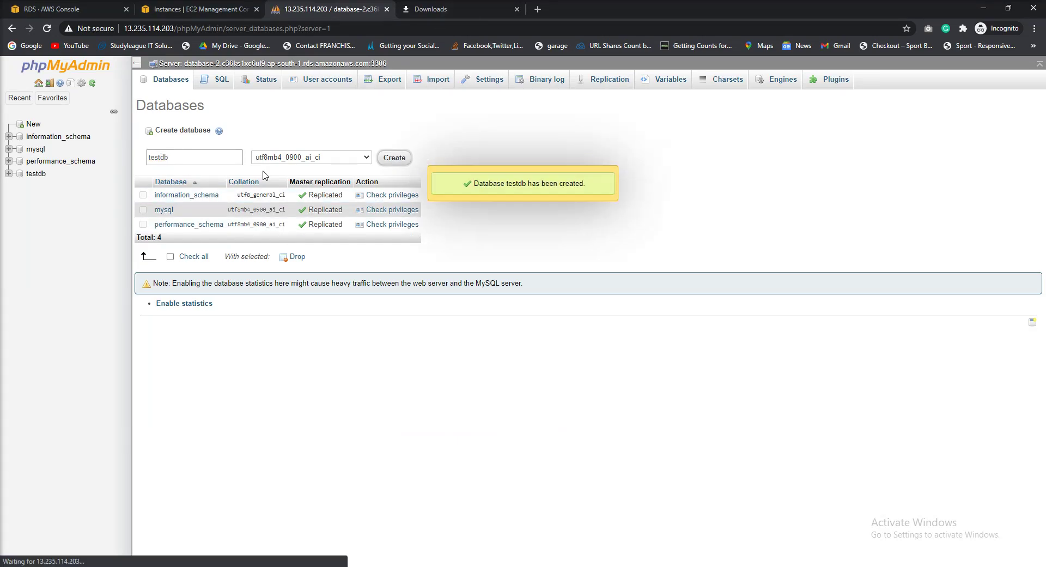
Import testdb.sql into testdb by drag-and-drop and browse the data table's rows
click(399, 82)
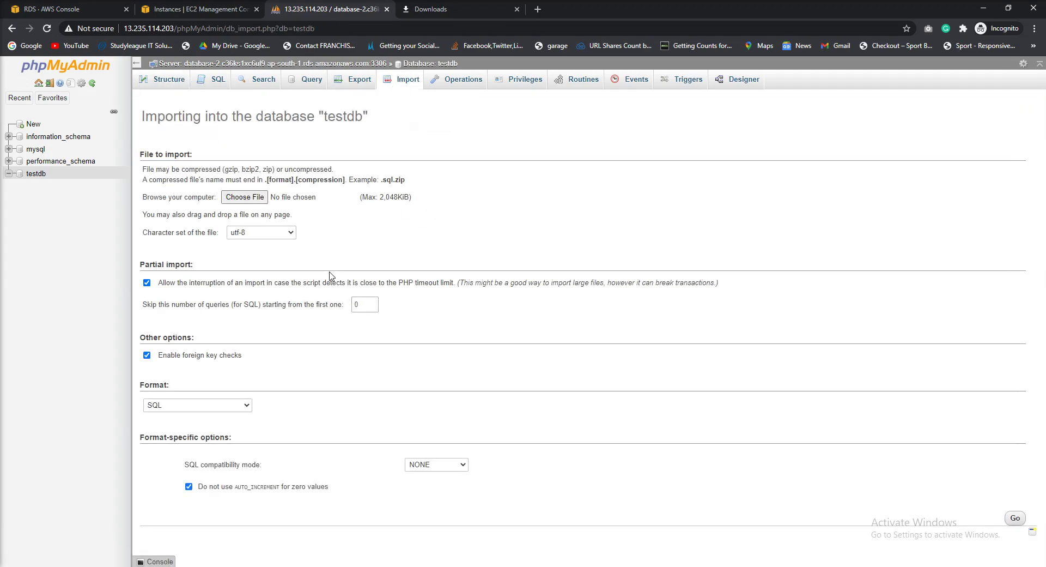
key(alt+Tab)
drag(267, 283, 343, 229)
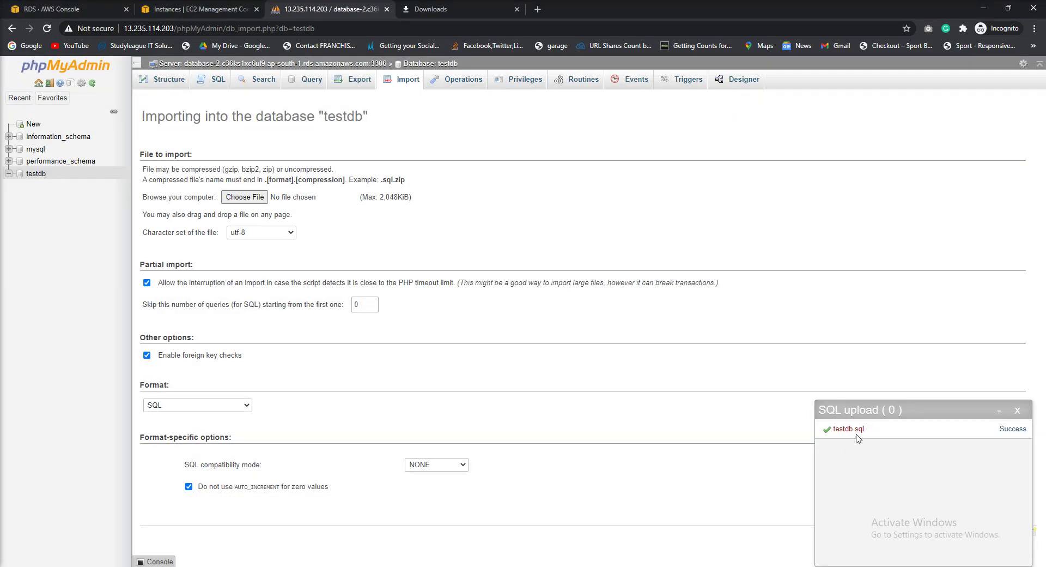
click(170, 81)
click(161, 160)
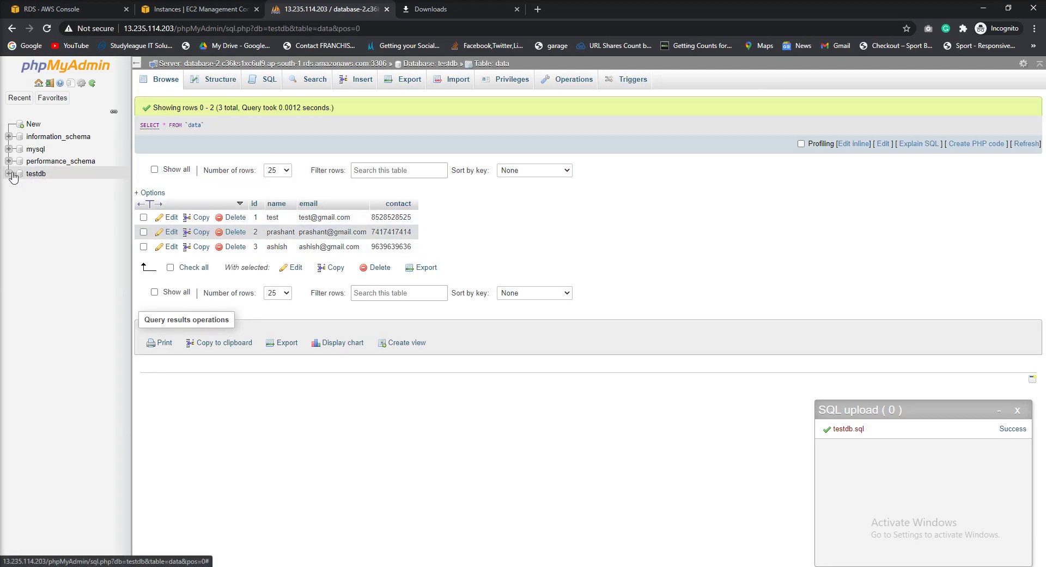
Copy temp2's public IP 13.127.161.154 and load 13.127.161.154/phpMyAdmin in the Downloads tab
click(182, 15)
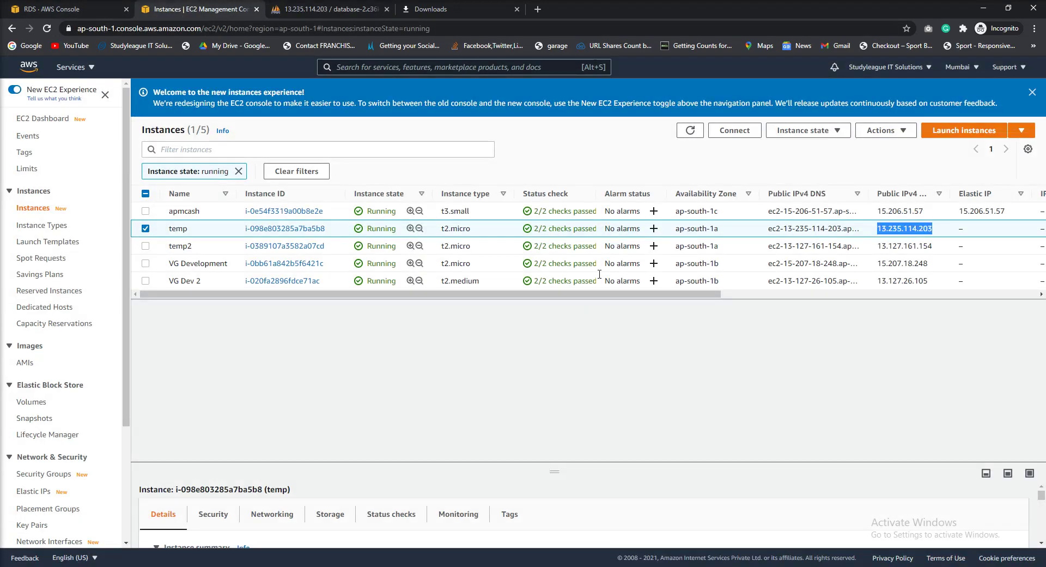
click(908, 246)
double_click(908, 246)
key(ctrl+c)
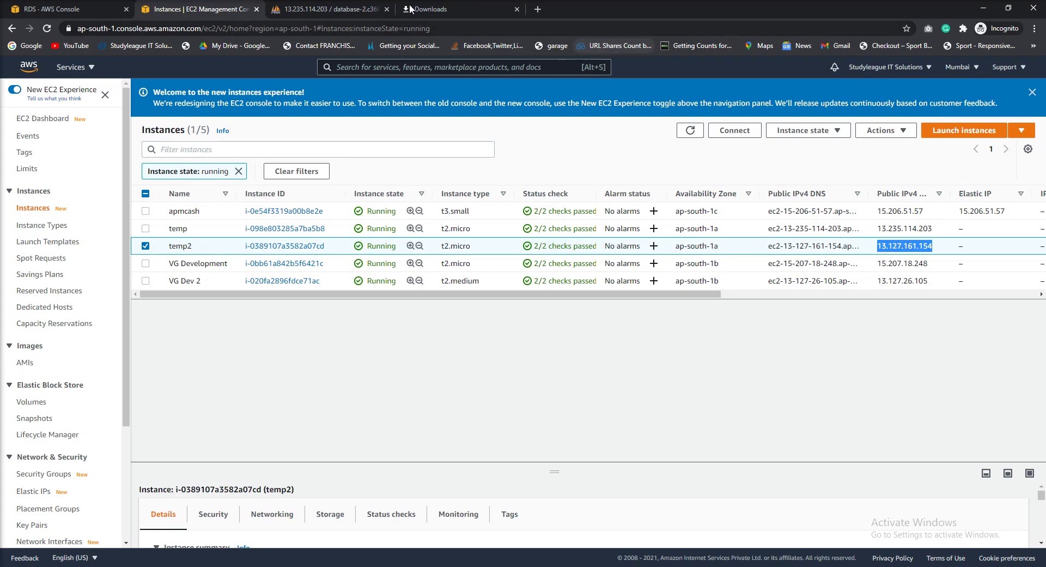
click(462, 9)
click(446, 28)
key(ctrl+v)
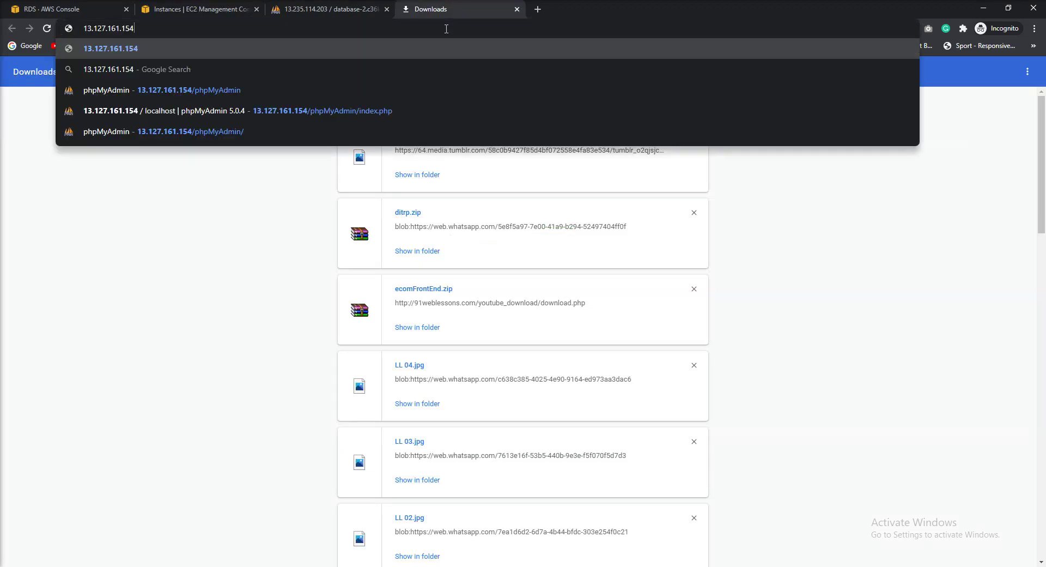
text(/phpMyAdmin)
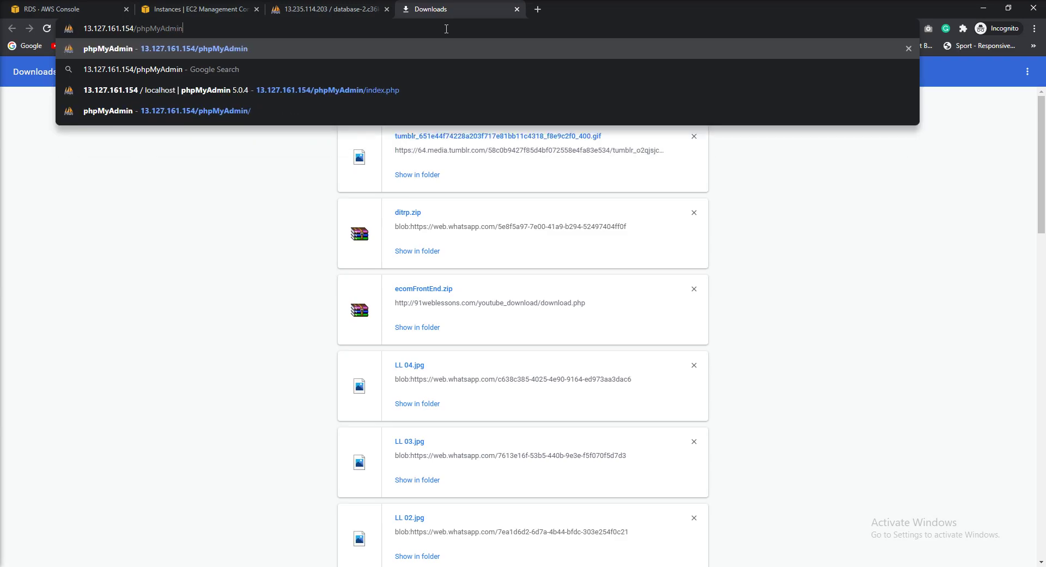
key(Return)
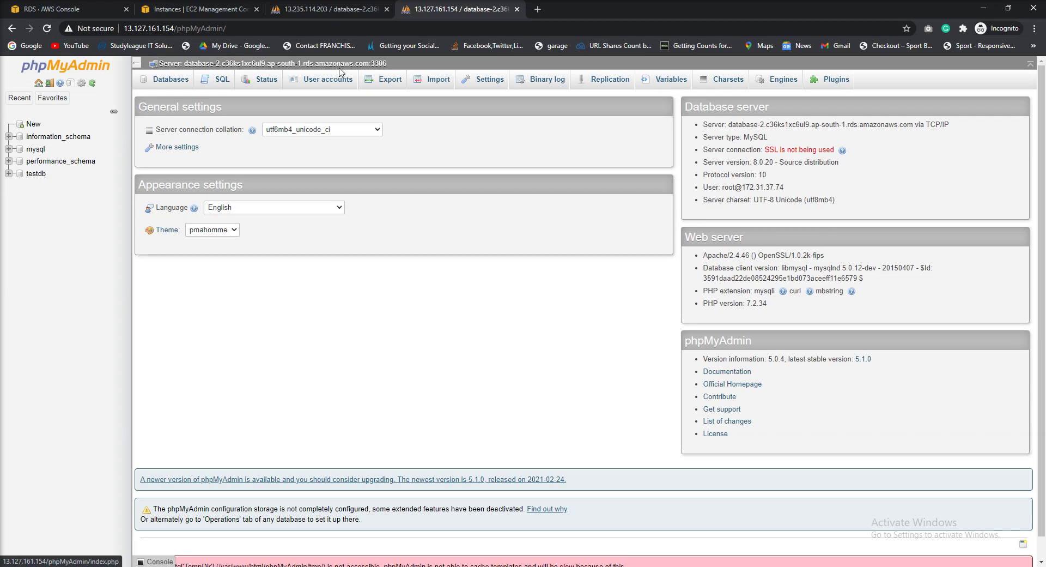
Expand testdb and browse its data table on the second server, then return to EC2 instances
click(12, 175)
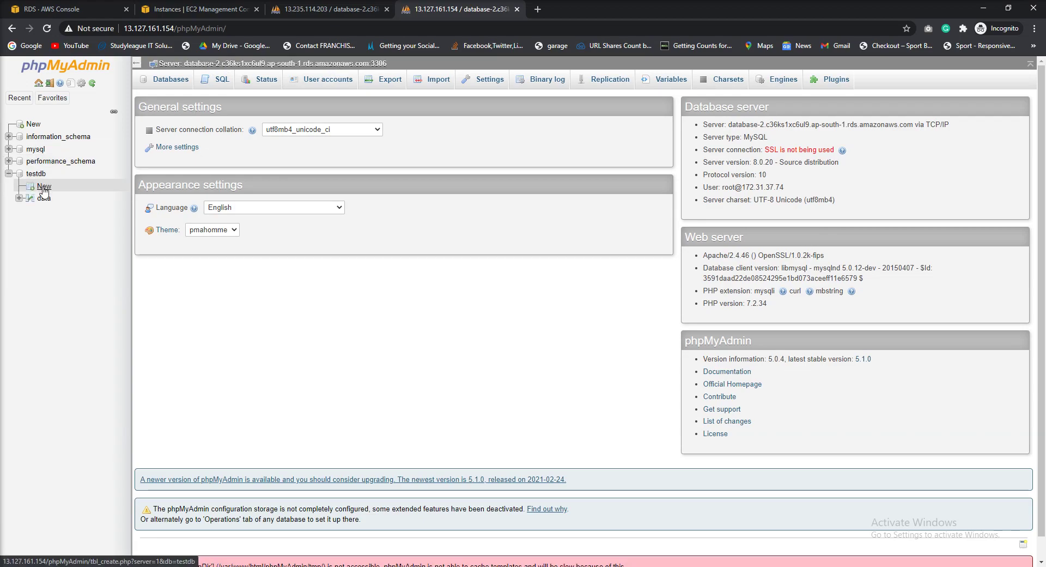
click(45, 199)
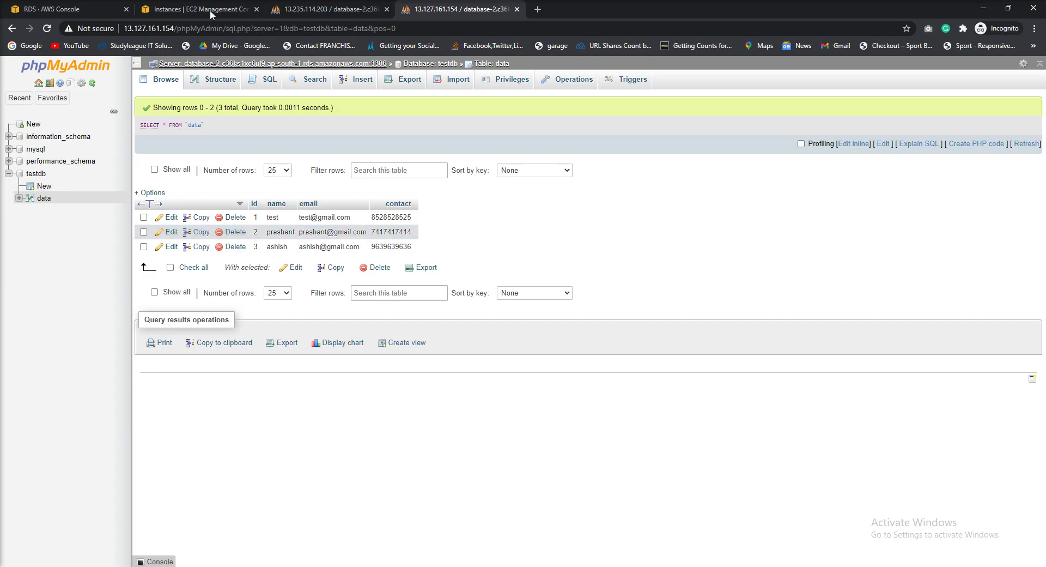
click(177, 11)
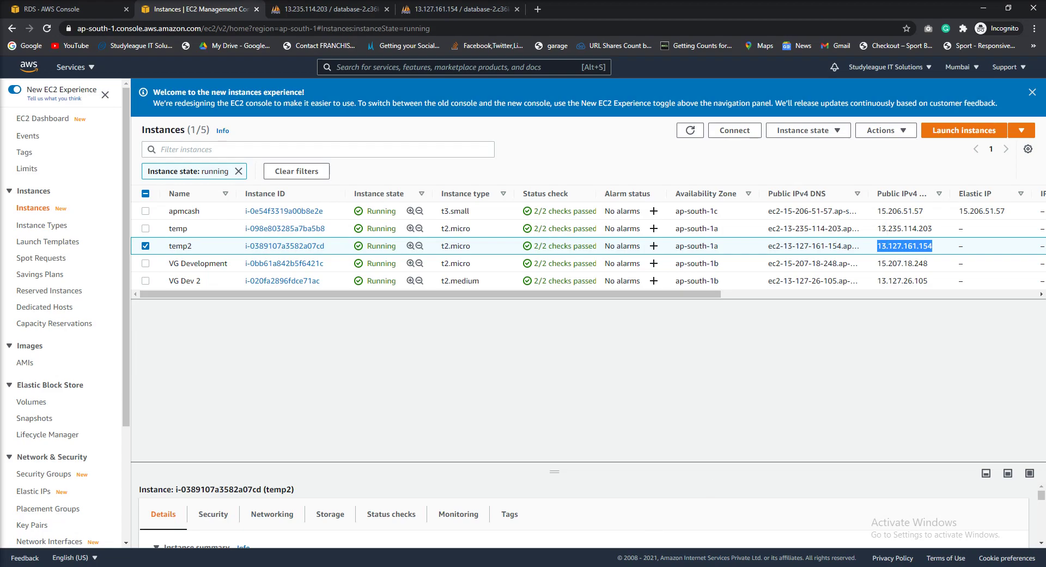
Quickconnect FileZilla to 13.127.161.154 as ec2-user on port 22, trusting the host key
mouse_move(494, 566)
click(495, 523)
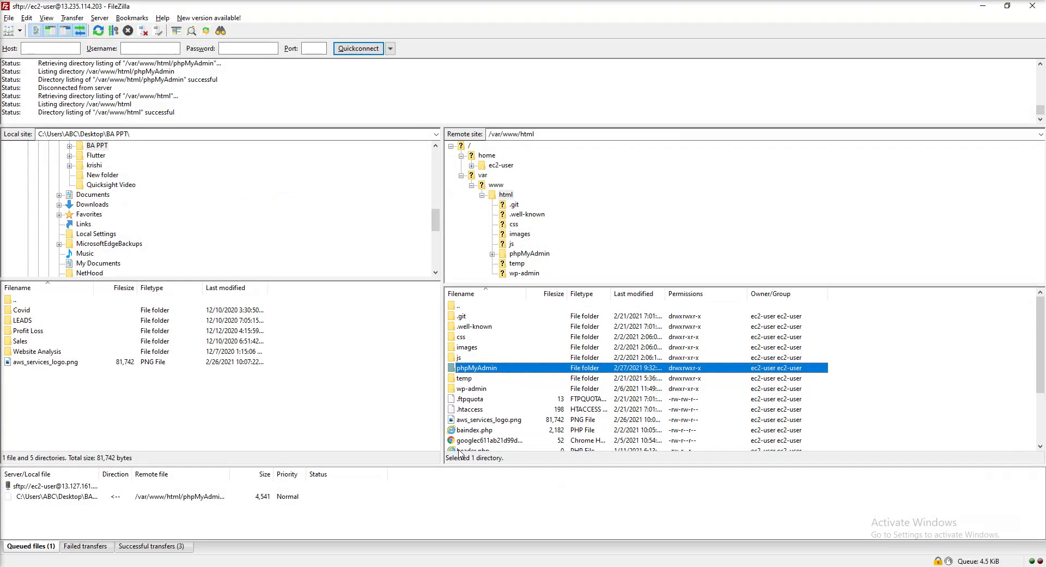
click(55, 50)
text(127.161.154)
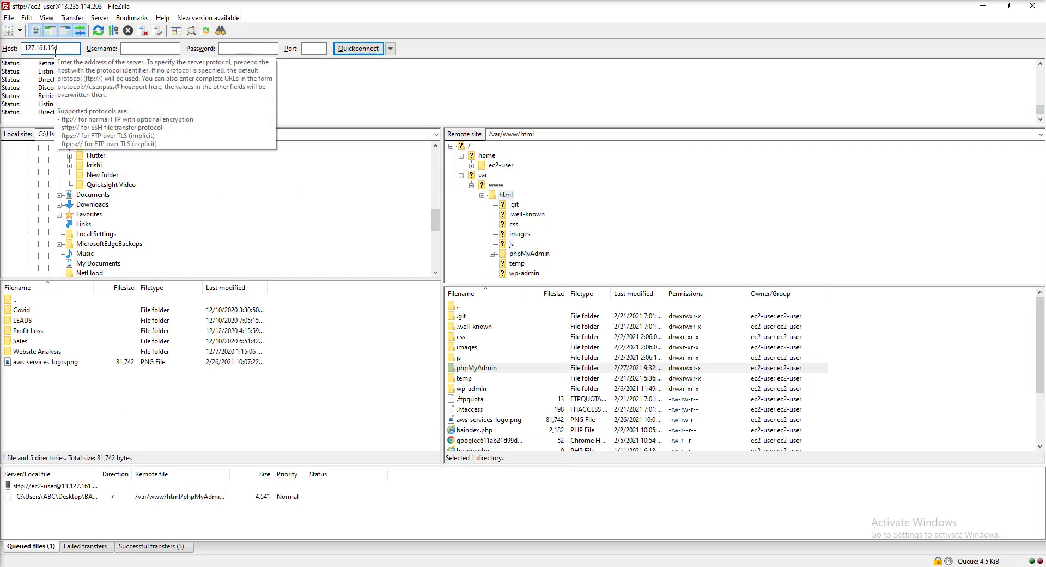
key(Home)
text(13.)
text(ec2-u)
text(ser)
key(Tab)
key(Tab)
text(22)
click(361, 51)
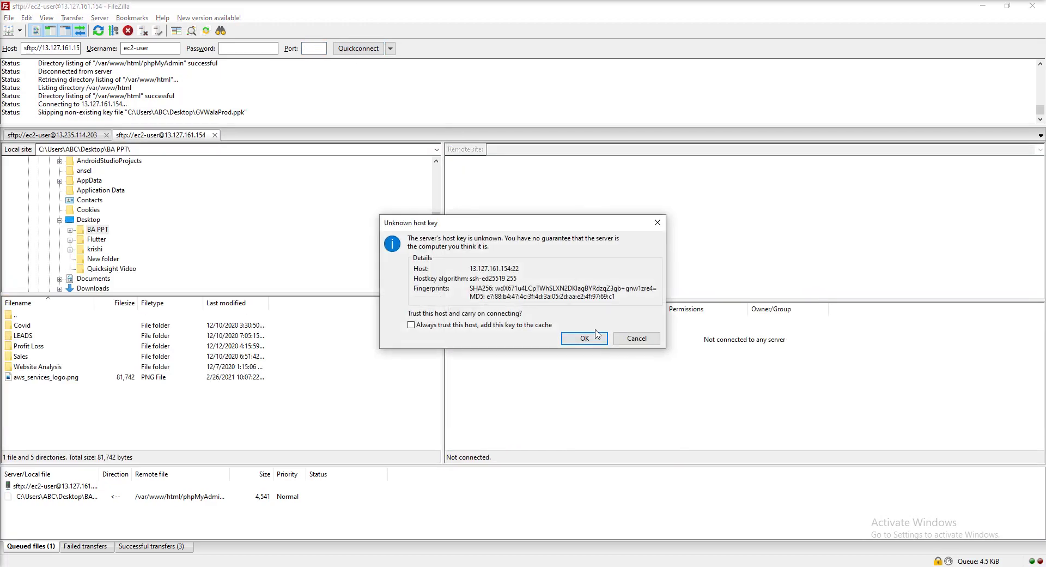
click(586, 339)
Open the remote /var/www/html/phpMyAdmin folder and bring up the actions for config.inc.php
click(596, 148)
text(/)
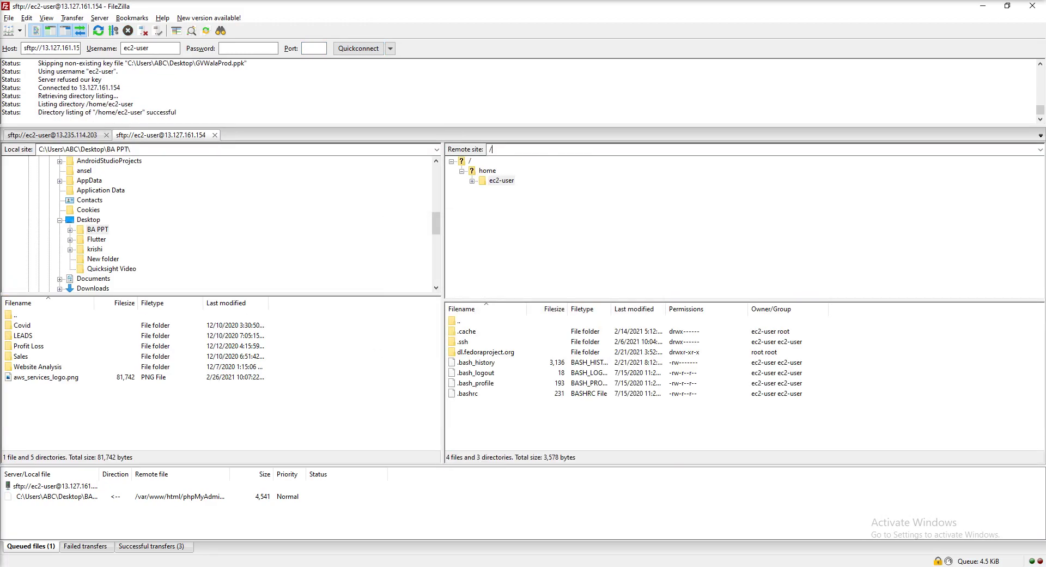
text(var/www/html)
key(Return)
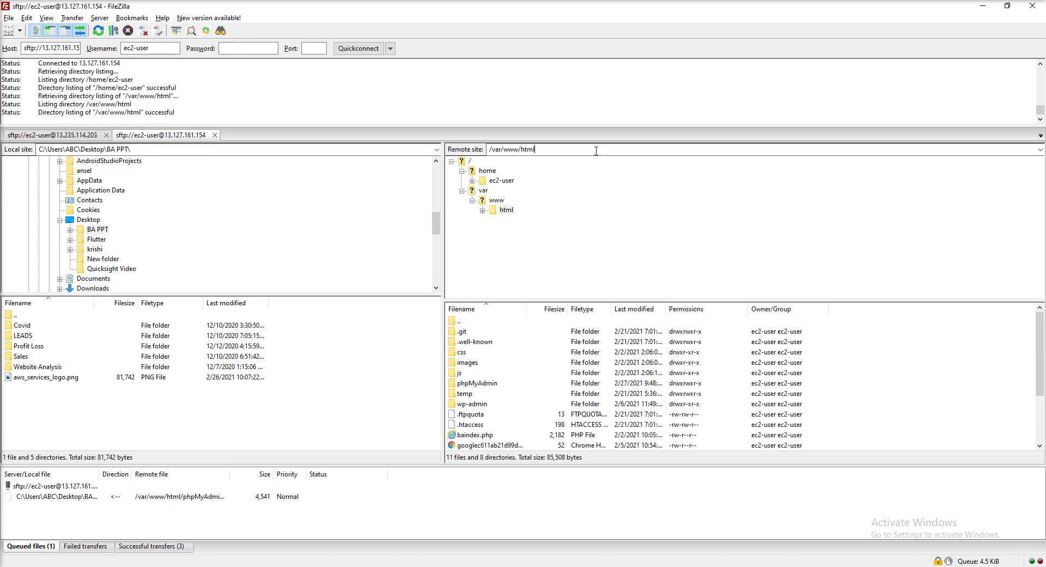
click(489, 384)
double_click(489, 384)
scroll(483, 392, down, 6)
scroll(479, 395, up, 3)
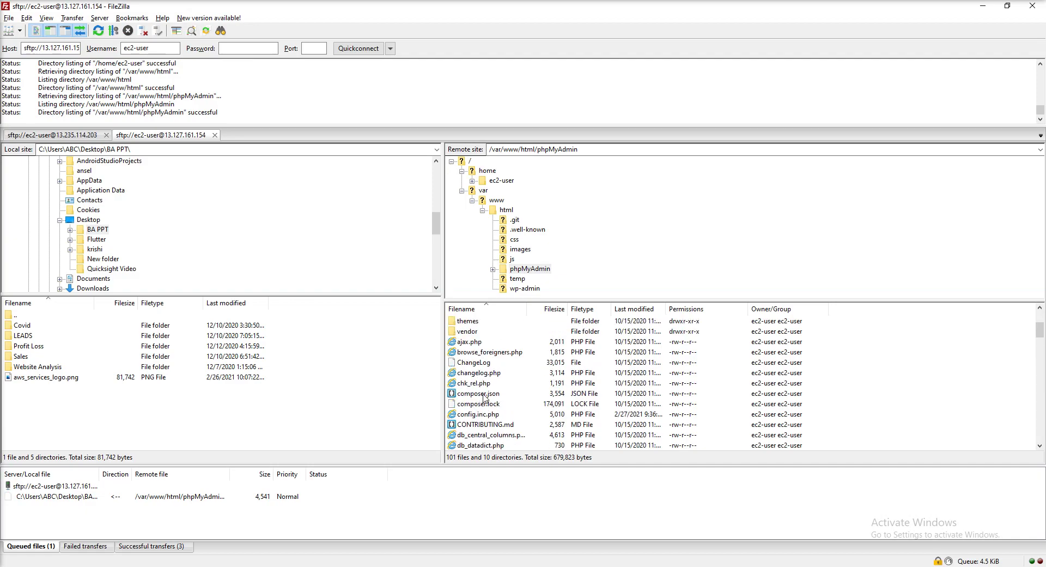
right_click(482, 413)
View config.inc.php in Notepad++, highlighting the database-2 host, root user, password and commented lines 32–34
click(522, 443)
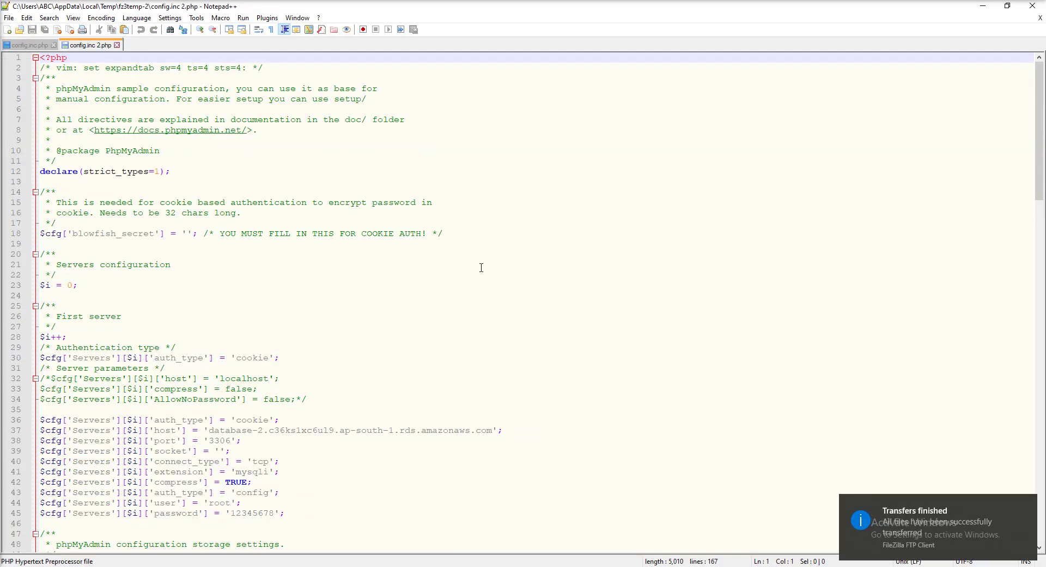
scroll(146, 435, down, 2)
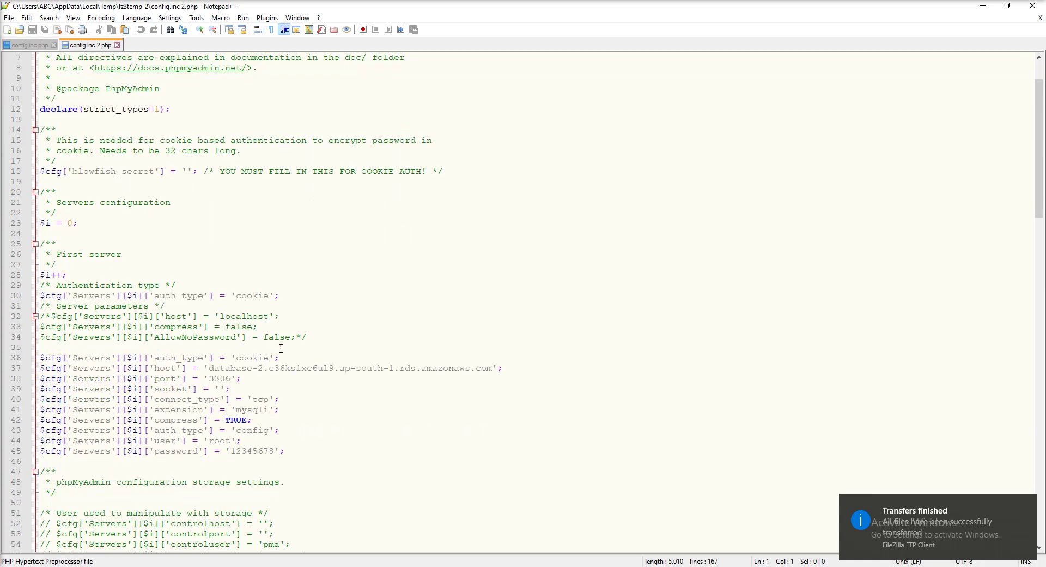
double_click(286, 368)
drag(261, 372, 493, 368)
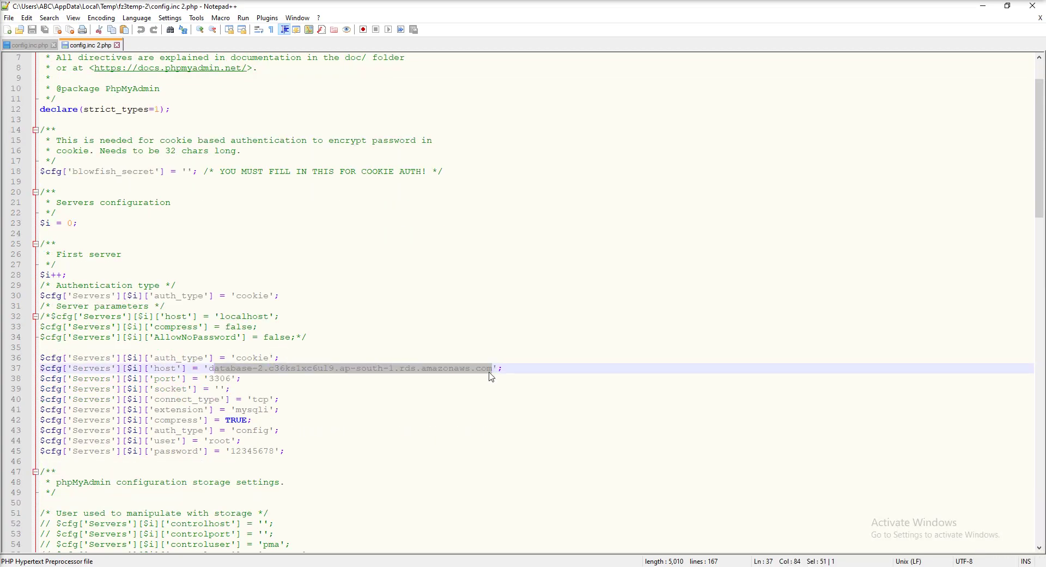
double_click(218, 441)
double_click(265, 452)
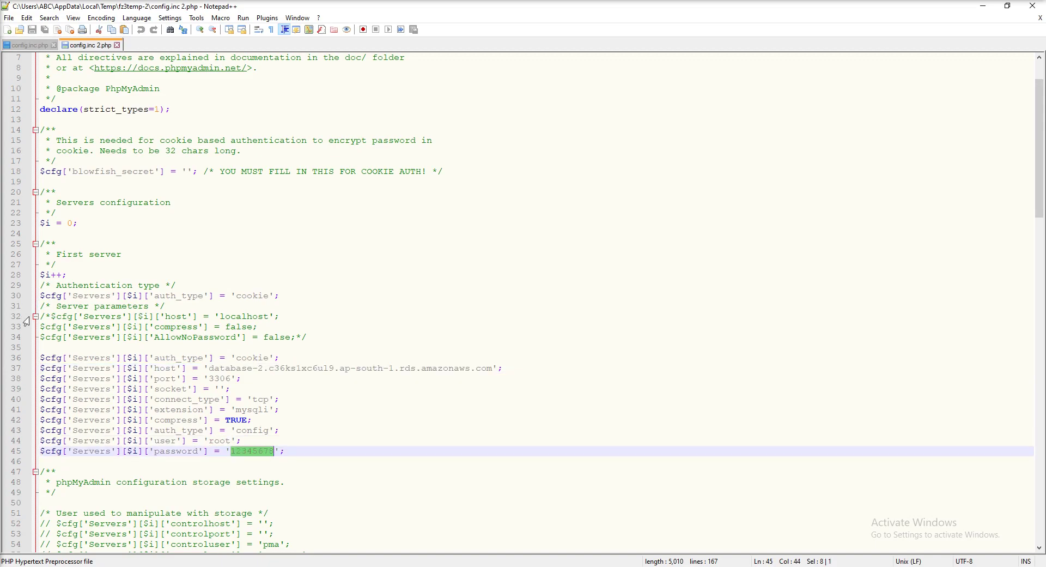
drag(46, 316, 320, 338)
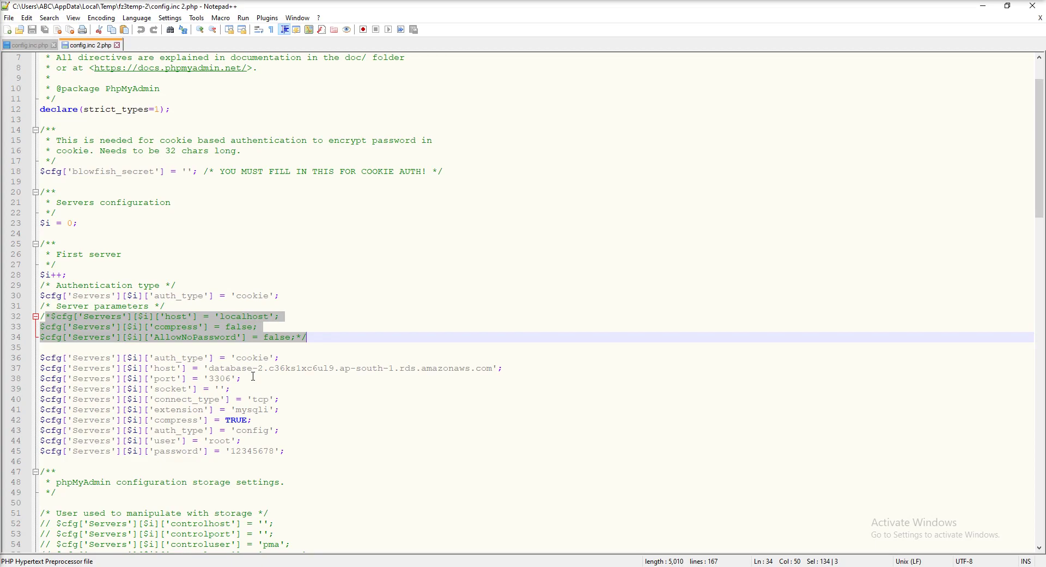
key(alt+Tab)
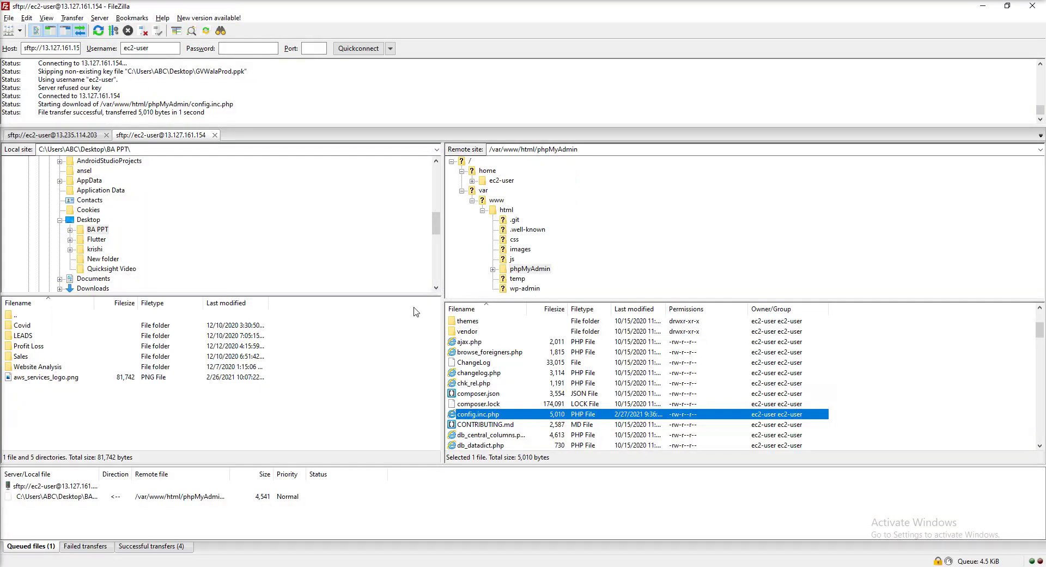
click(984, 8)
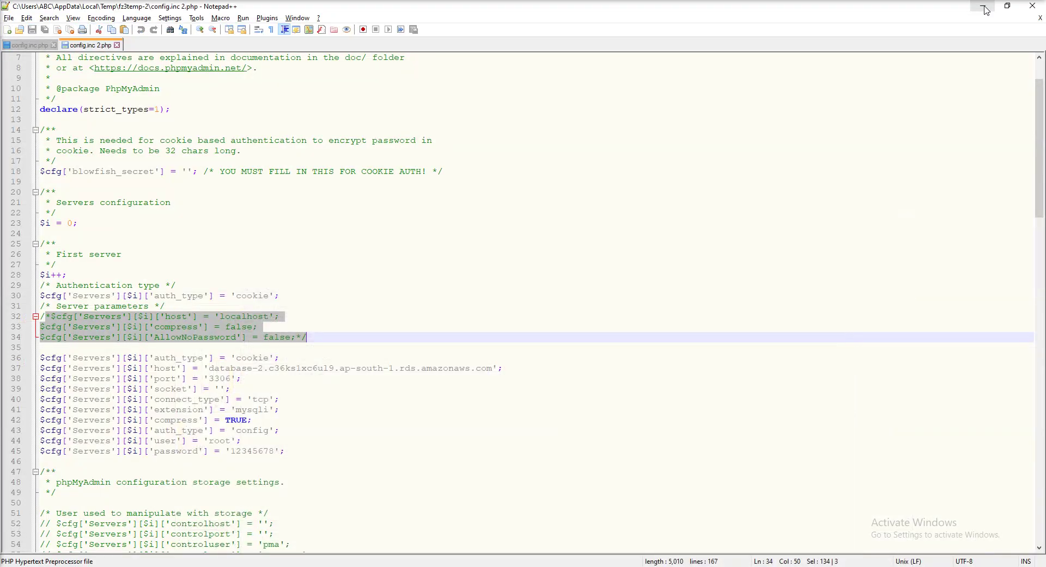
Minimize Notepad++ and return to the 13.235.114.203 phpMyAdmin tab showing testdb's data table
click(984, 8)
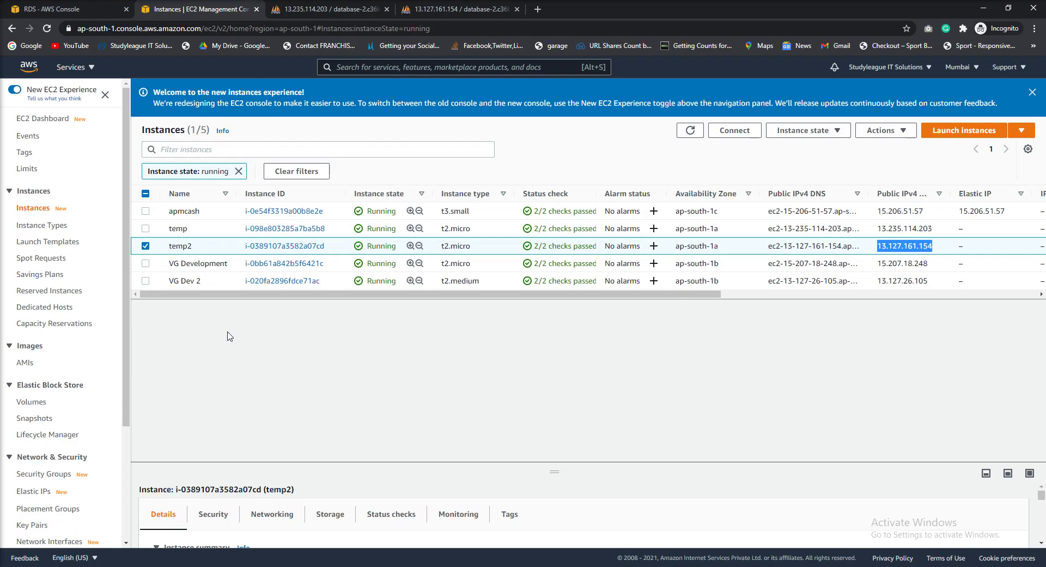
click(368, 9)
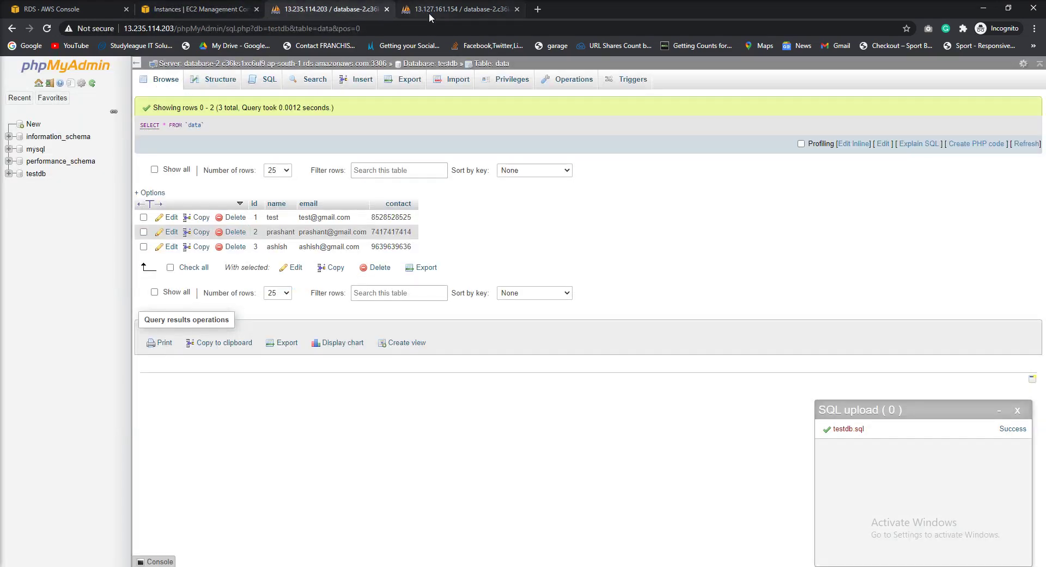
click(430, 12)
click(330, 9)
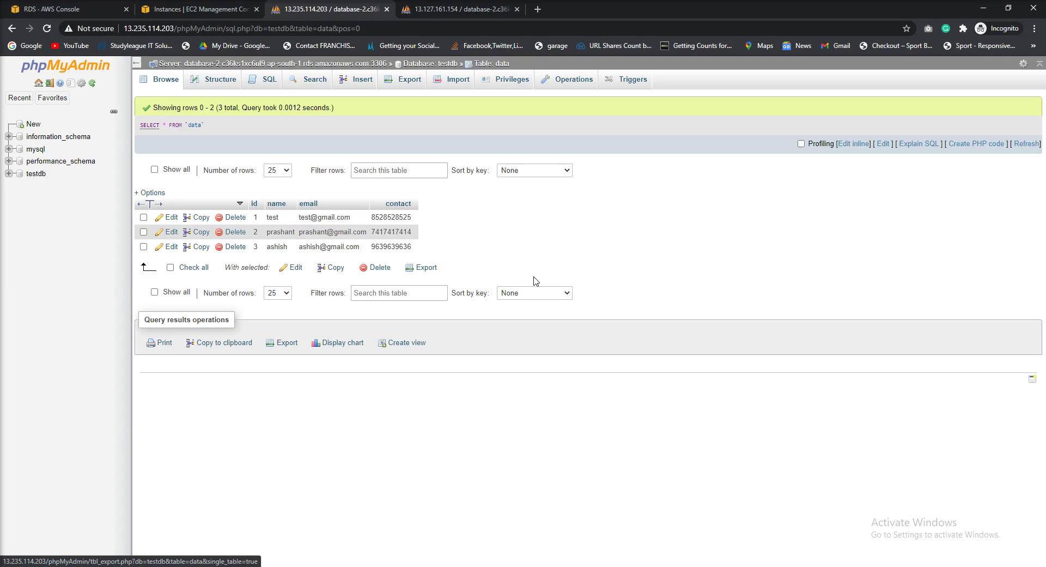
Insert a new row into the data table with a name, a test e-mail and a contact number
click(364, 86)
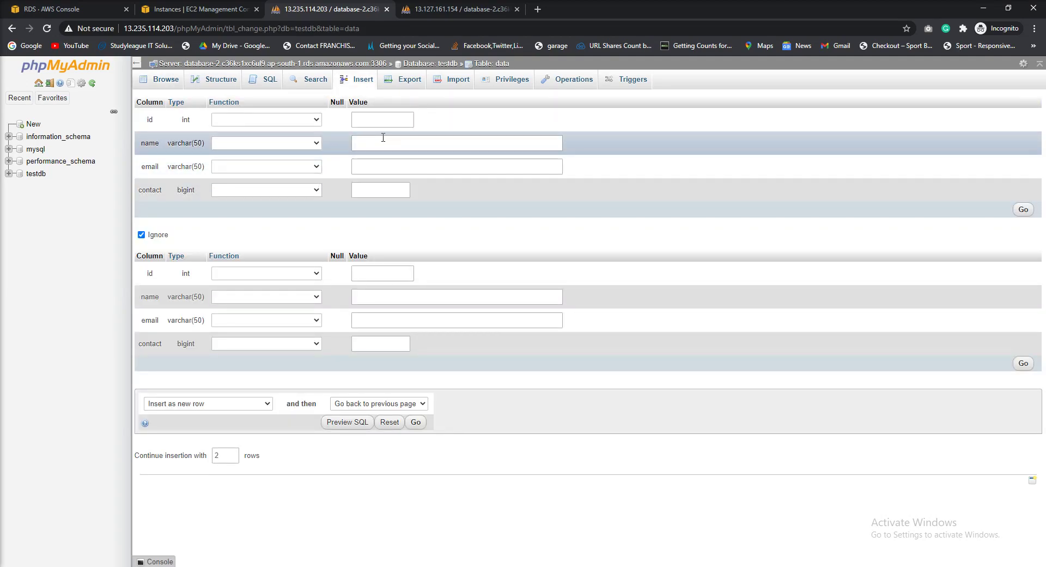
text(prashant)
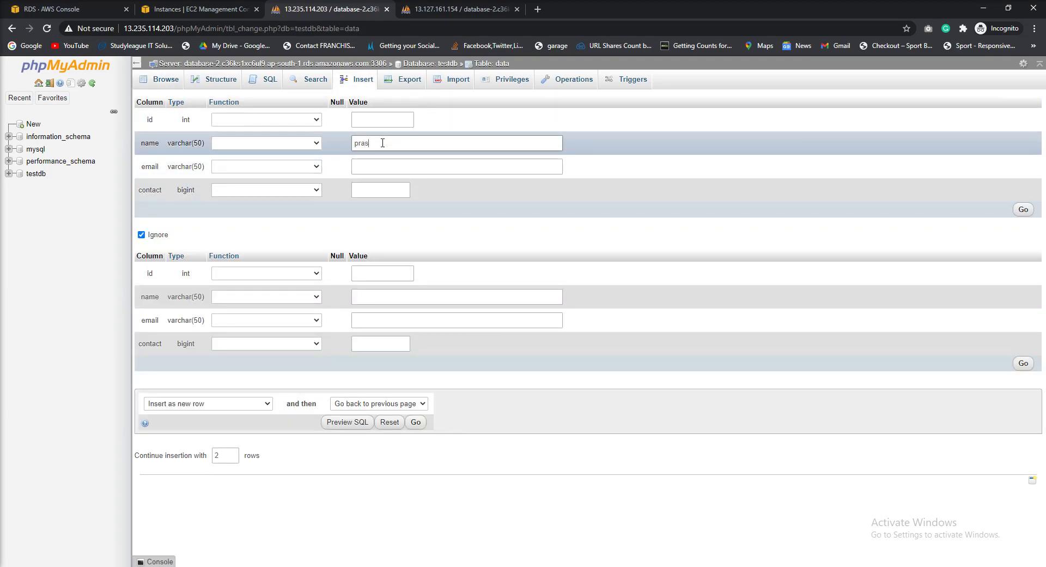
key(Tab)
text(78)
key(BackSpace)
key(BackSpace)
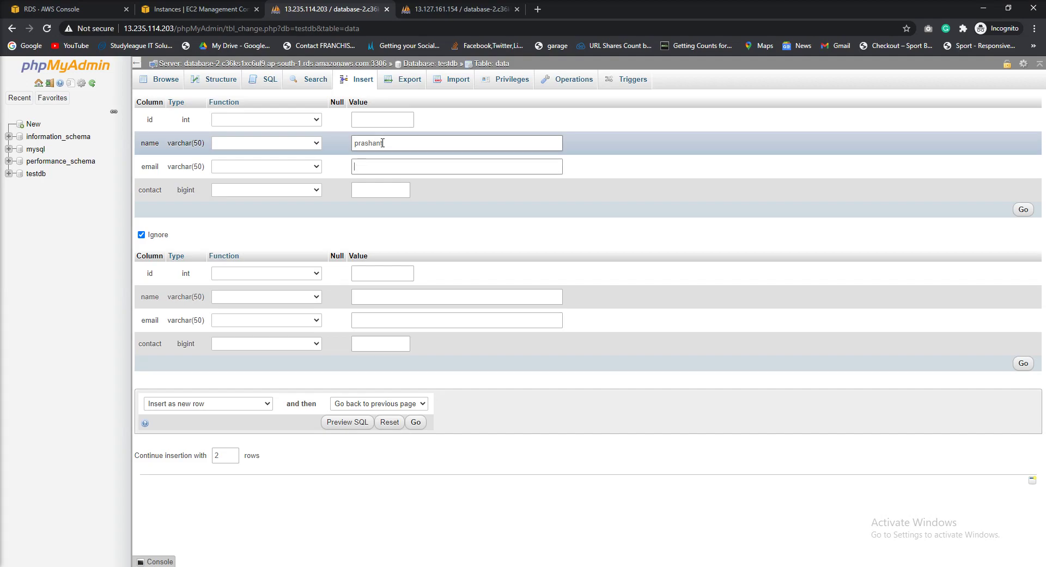
text(test@test/com)
key(BackSpace)
key(BackSpace)
text(.com)
key(Tab)
text(45645645)
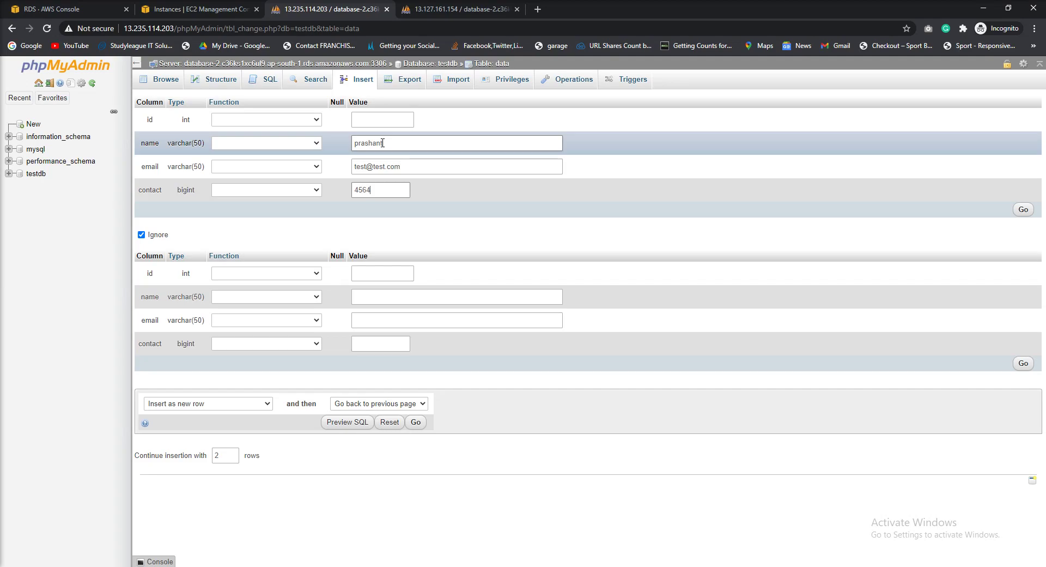
text(64)
click(1023, 210)
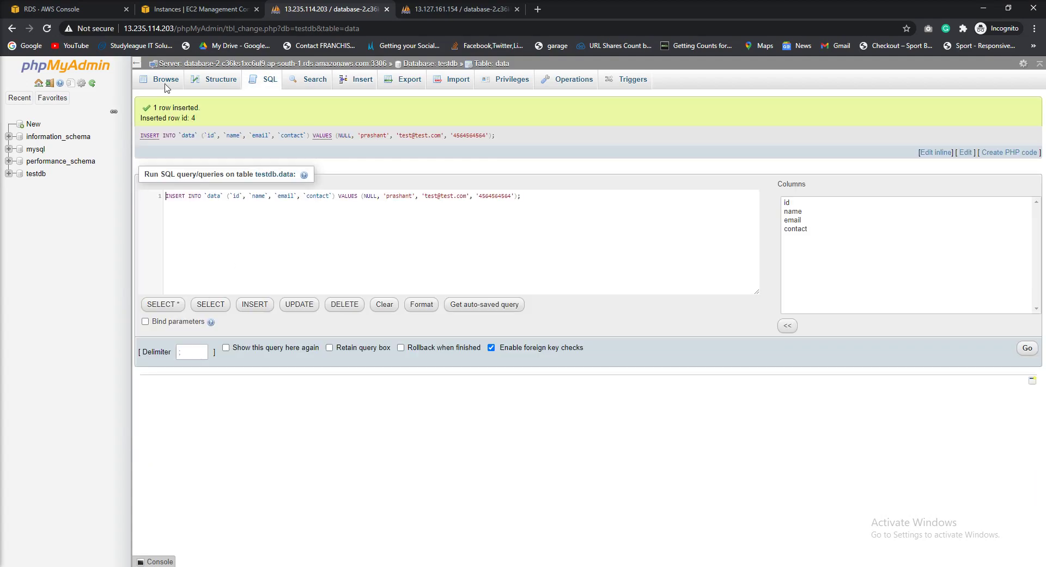
Browse the data table on both phpMyAdmin server tabs to confirm the fourth row appears
click(262, 82)
click(158, 88)
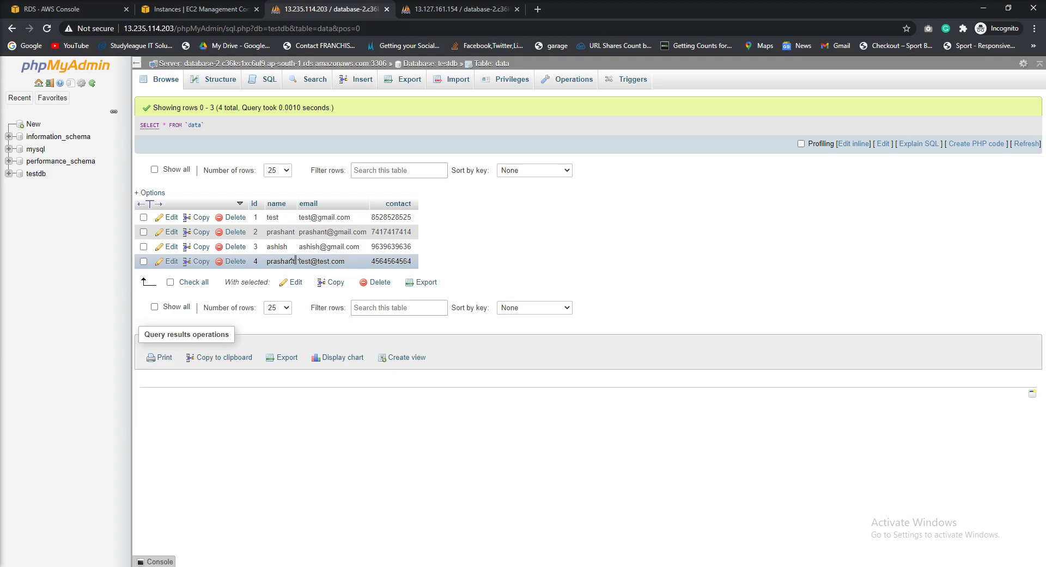
click(445, 11)
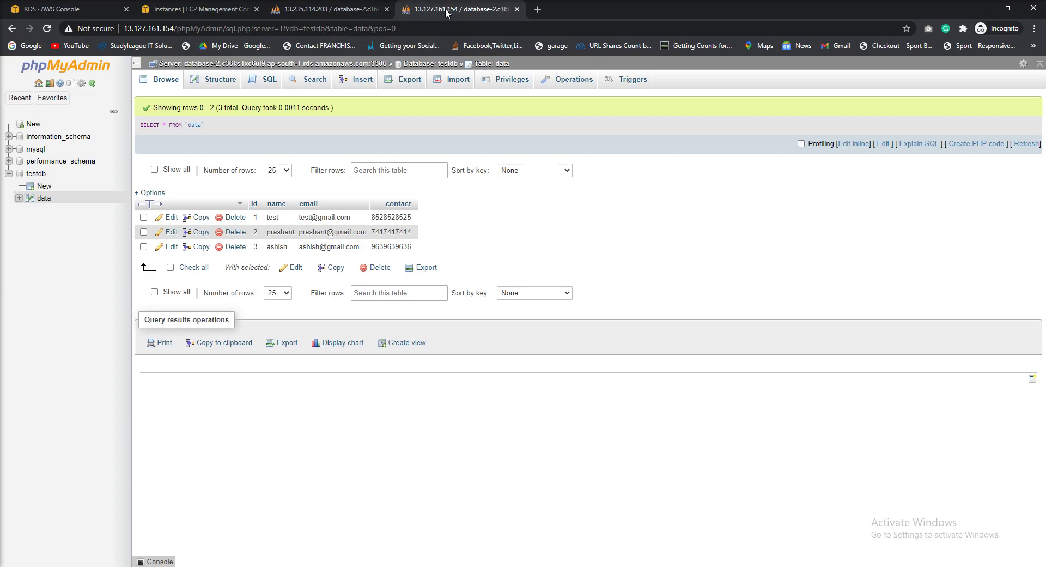
click(160, 83)
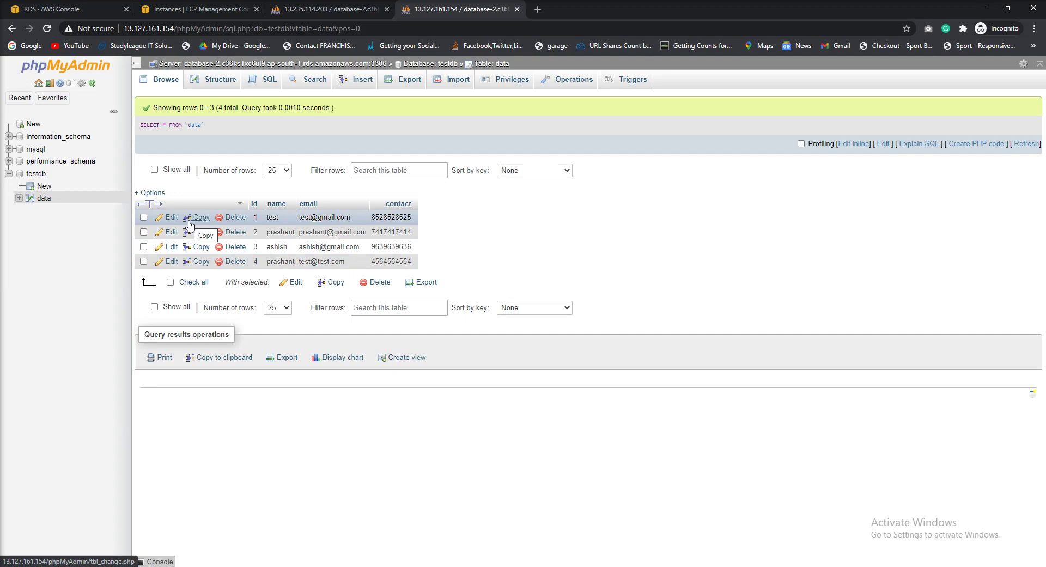
click(206, 11)
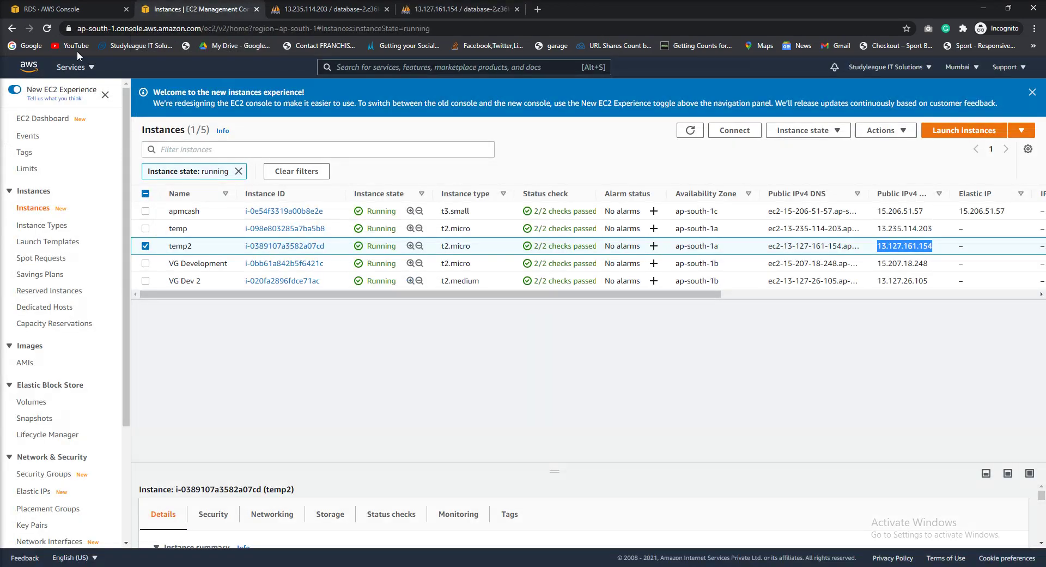
Open database-2's details and confirm Public accessibility shows No under Connectivity & security
click(43, 12)
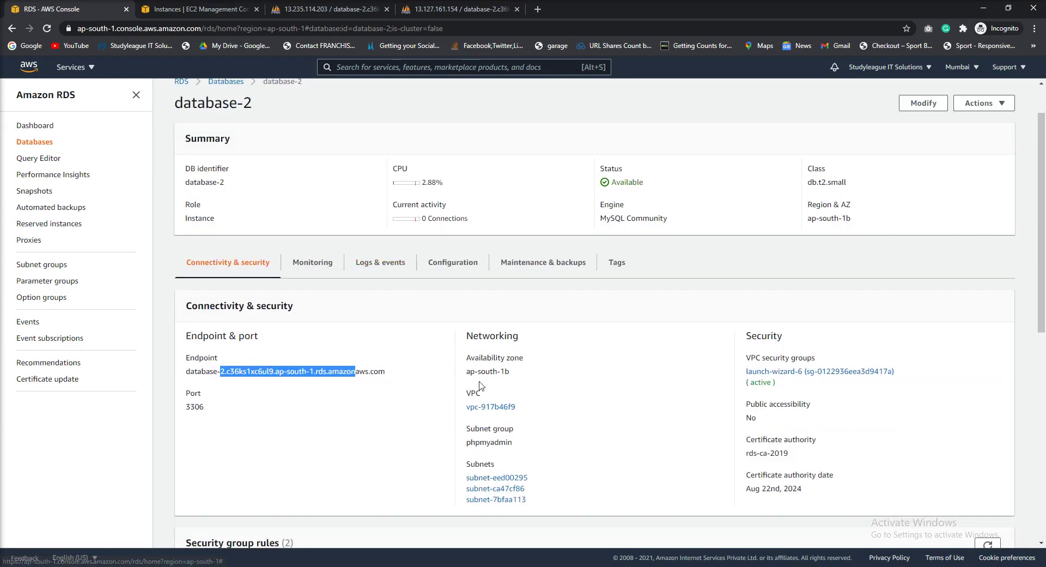
scroll(758, 410, up, 1)
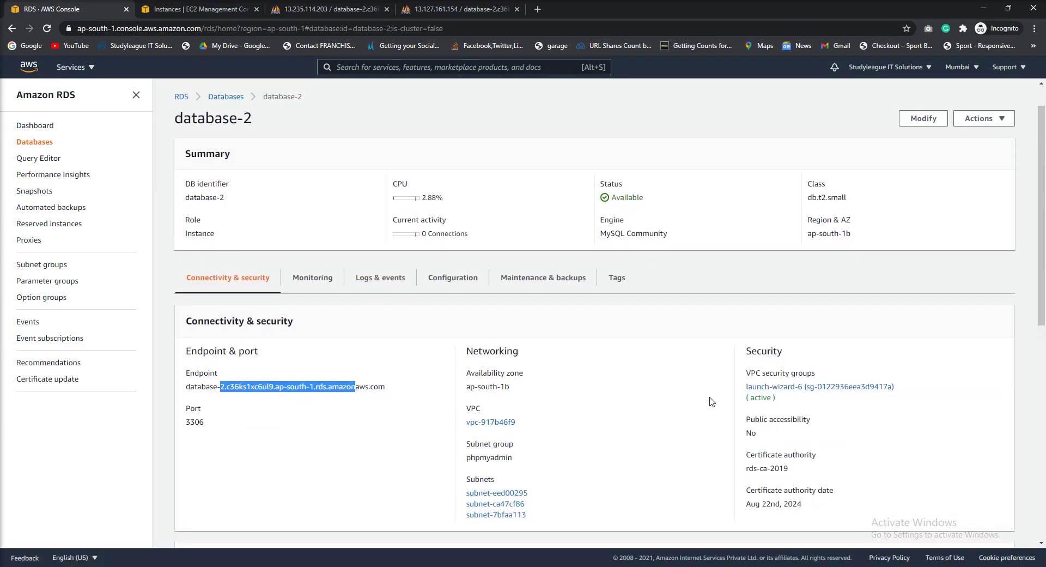
click(224, 140)
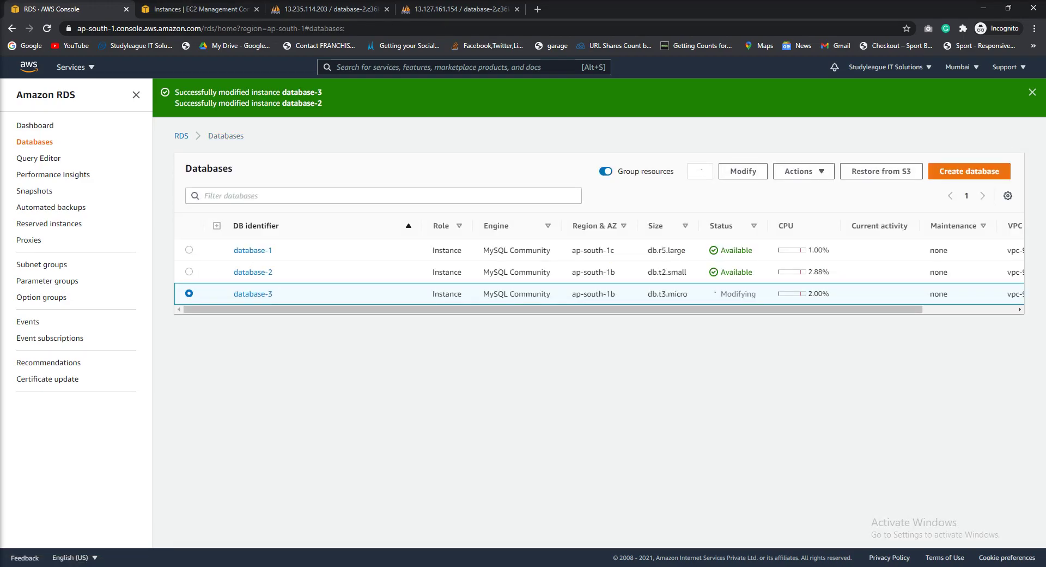
click(294, 272)
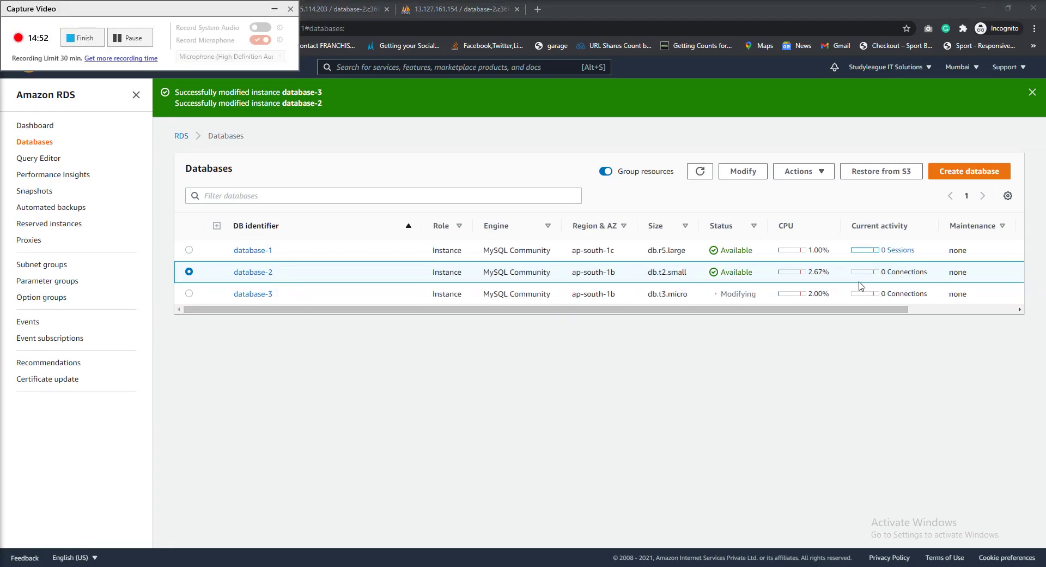
click(261, 274)
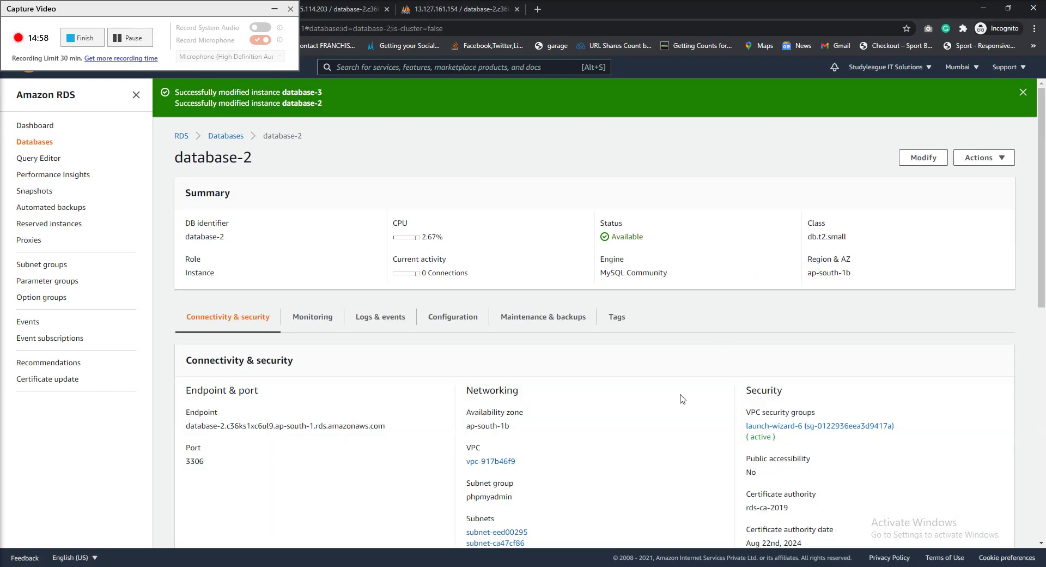
scroll(814, 491, down, 4)
scroll(525, 438, down, 2)
scroll(525, 439, up, 2)
scroll(579, 425, down, 2)
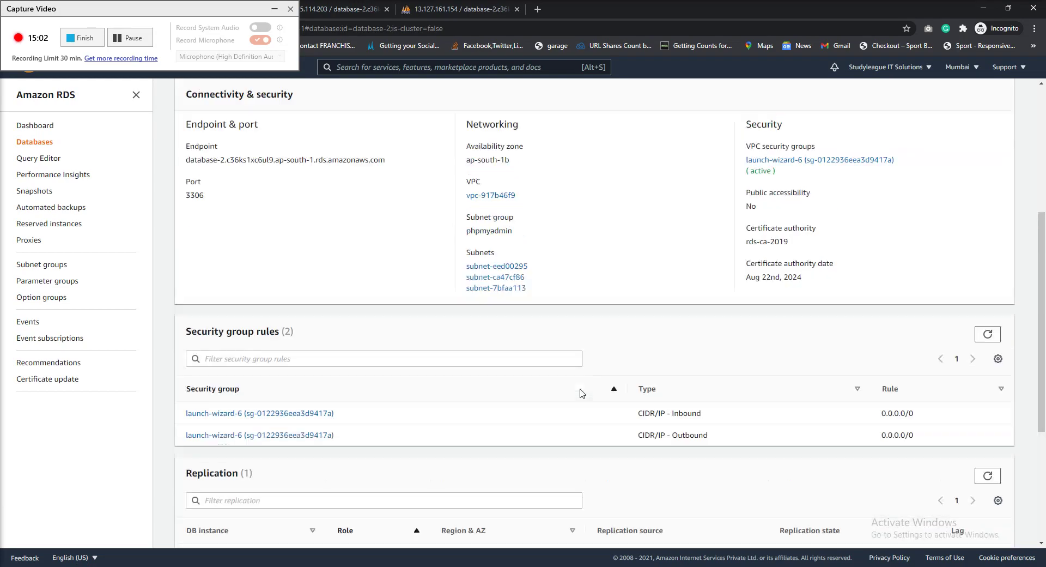
scroll(582, 393, up, 3)
drag(745, 294, 825, 303)
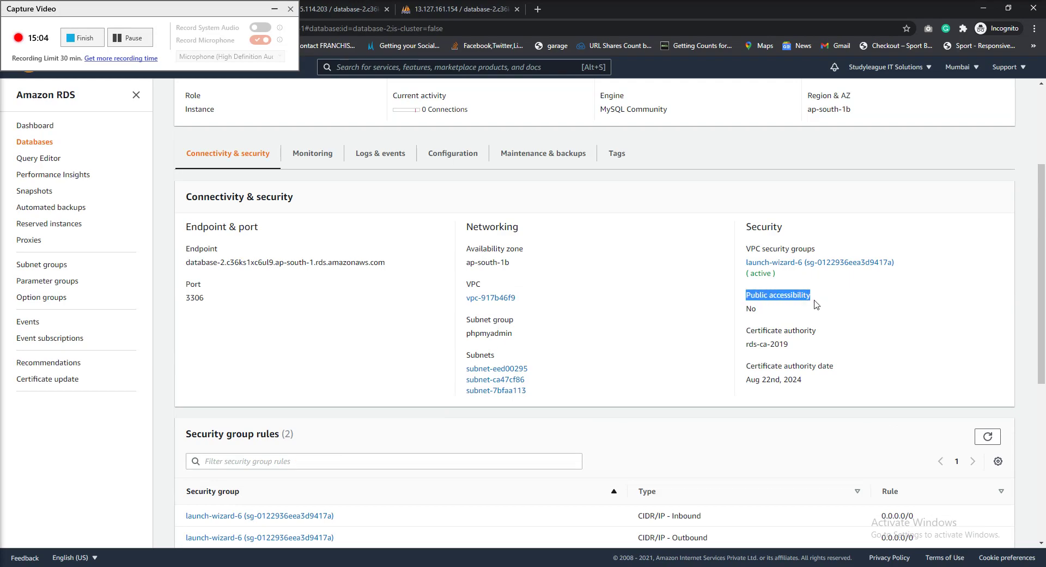
scroll(780, 306, up, 2)
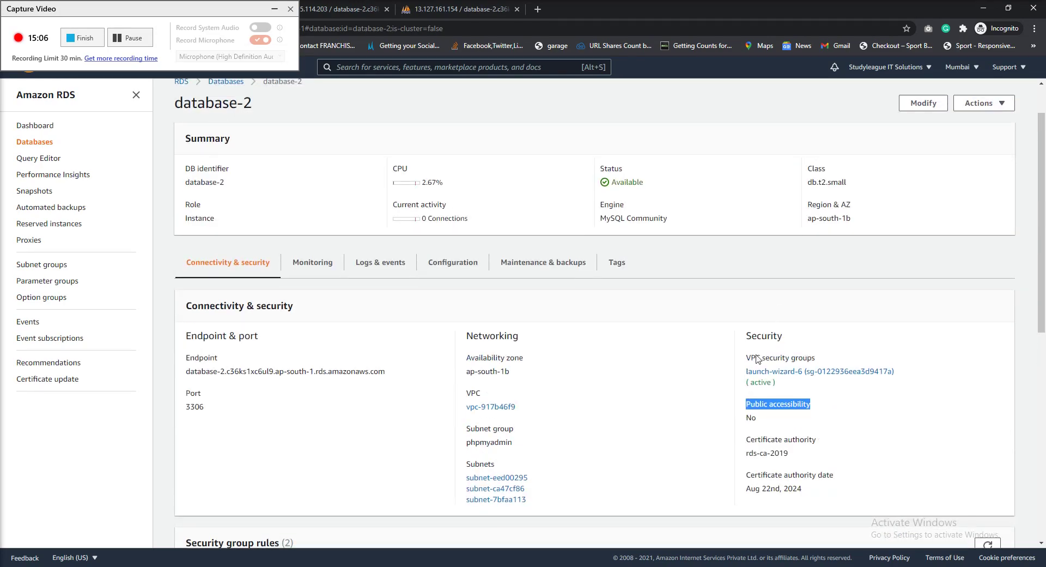
double_click(751, 418)
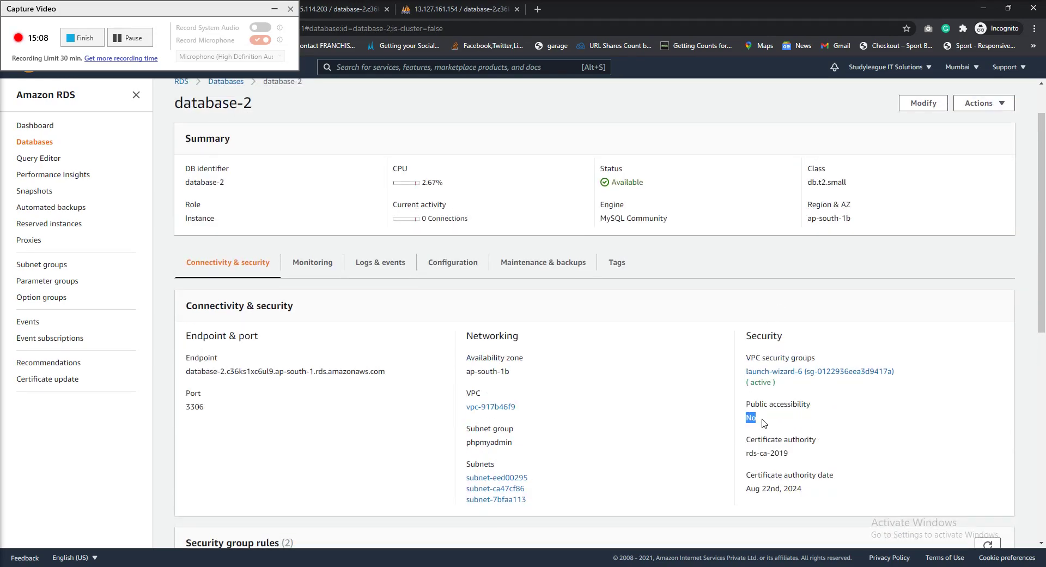
Glance through the phpMyAdmin and EC2 tabs, then go back to the RDS Databases list
click(452, 10)
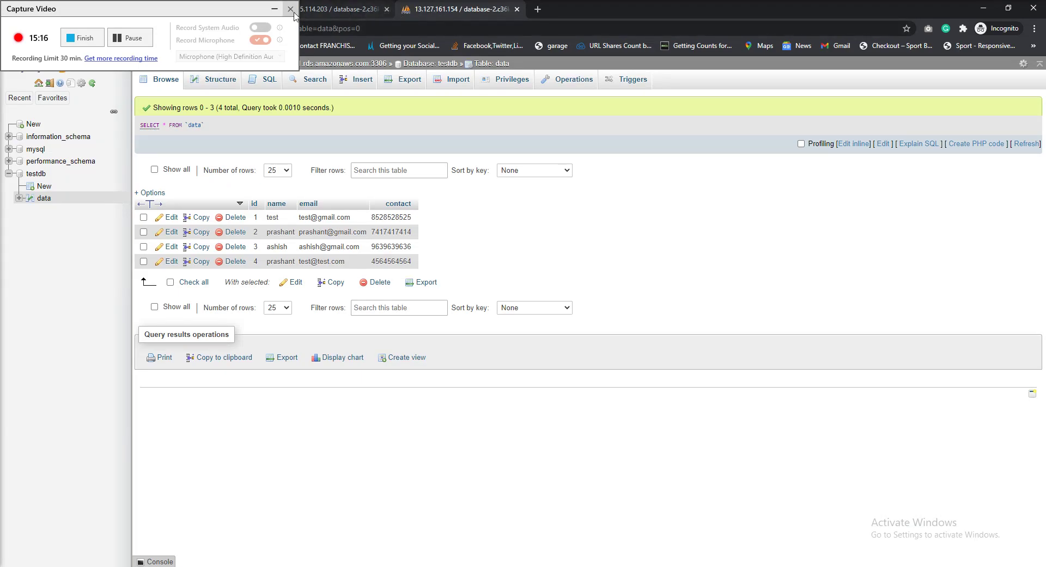
click(275, 9)
click(176, 11)
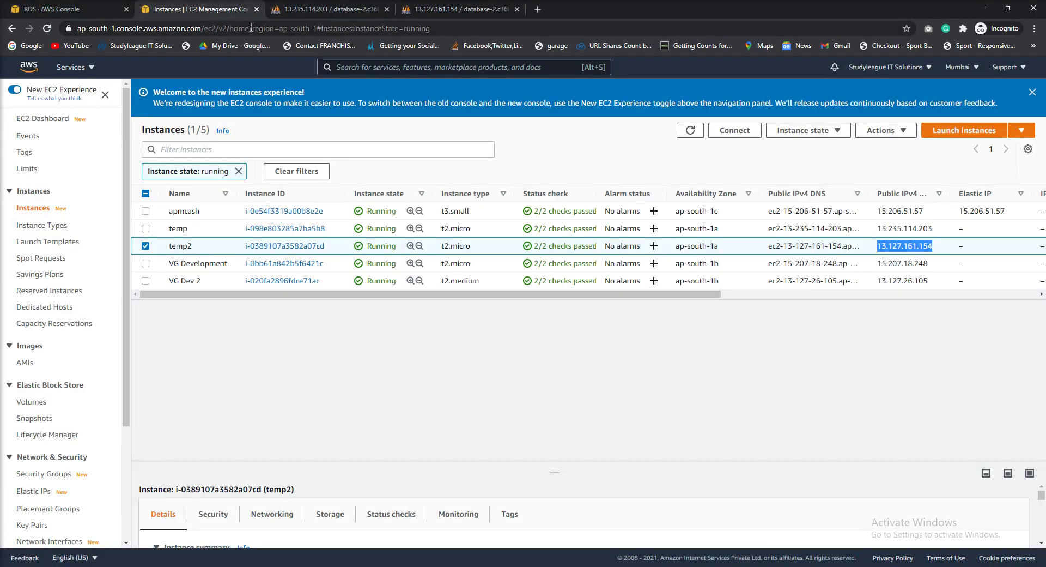
click(97, 9)
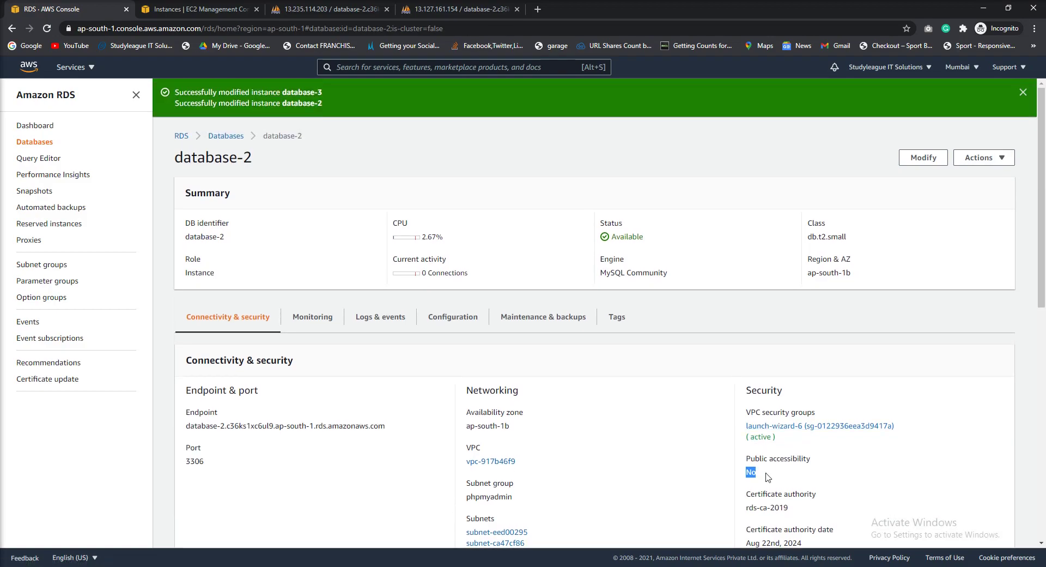
click(453, 12)
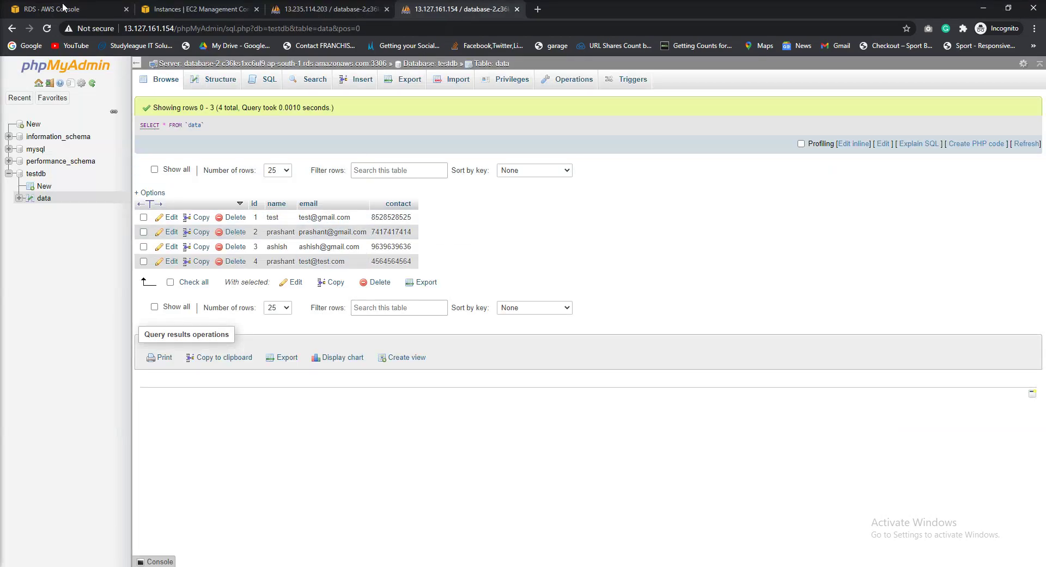
click(65, 15)
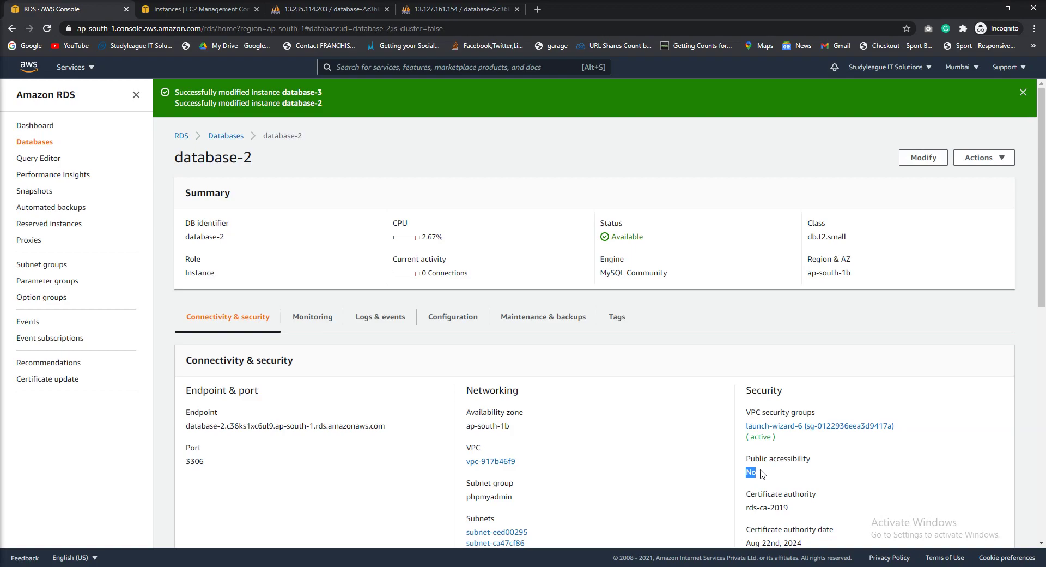
click(225, 139)
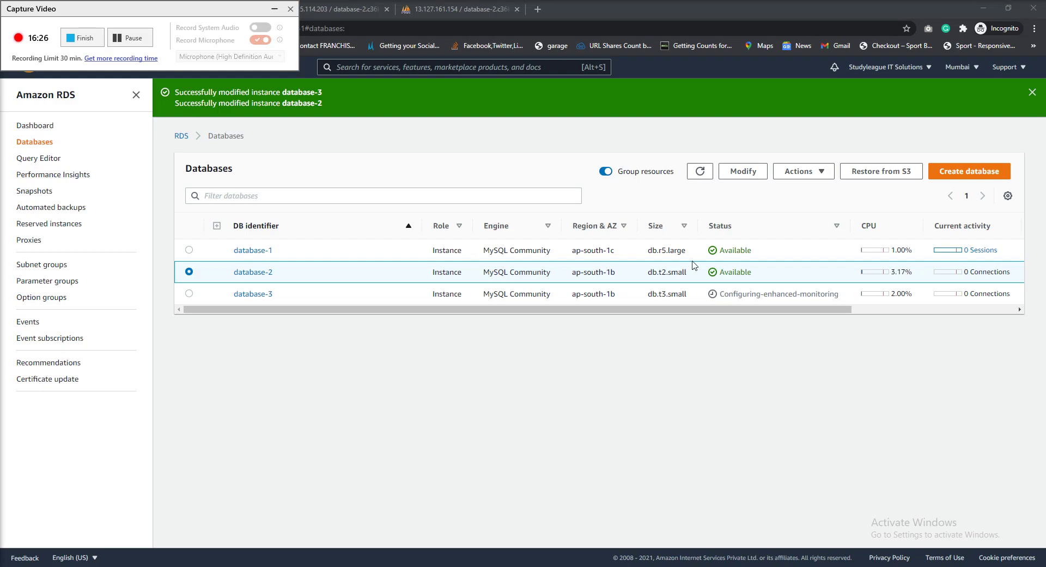
Reload the second phpMyAdmin tab, then go back to the first phpMyAdmin tab
click(275, 9)
click(430, 7)
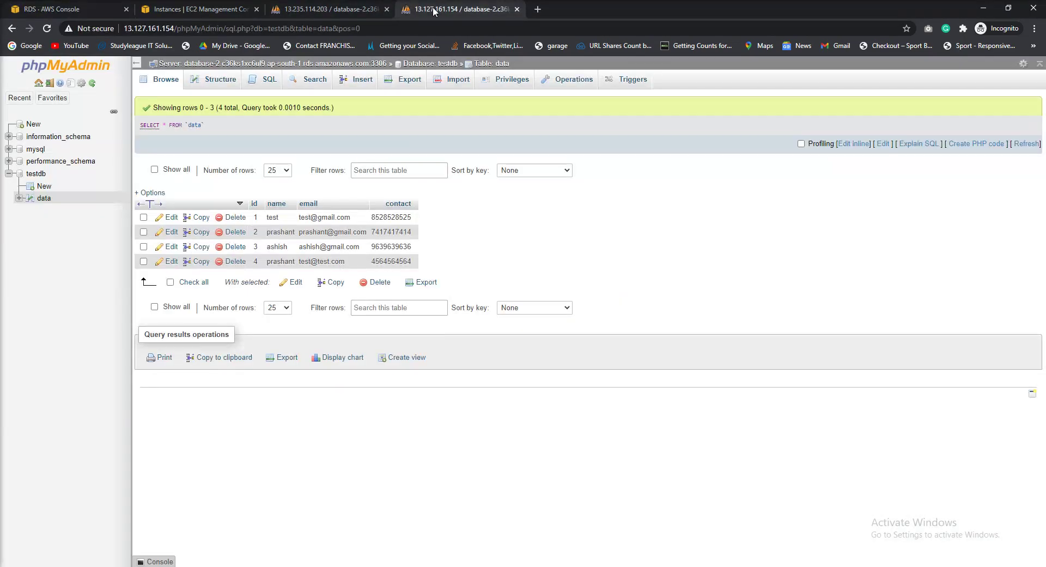
key(F5)
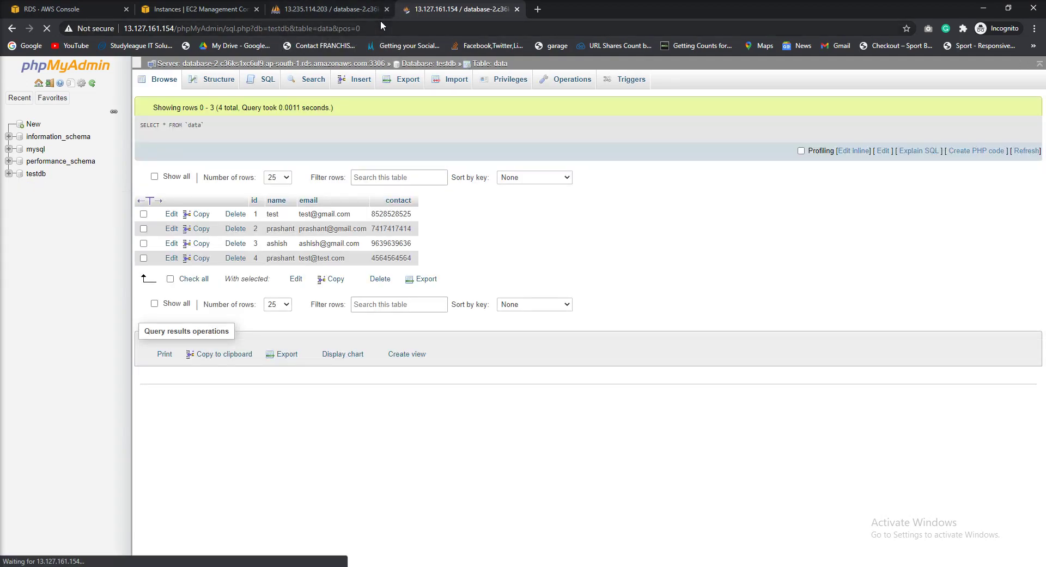
click(328, 10)
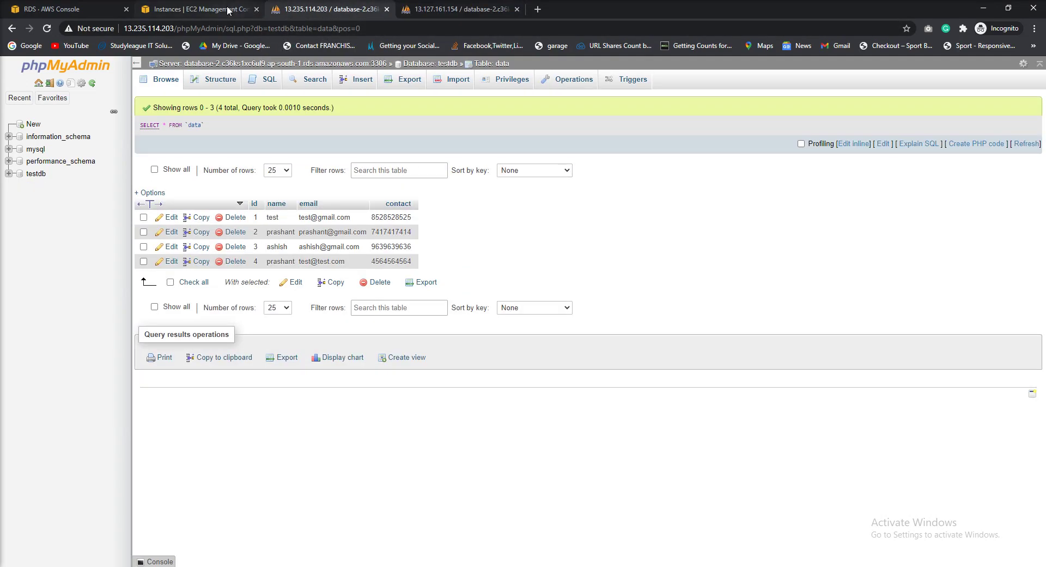
Open database-2's details, note Public accessibility is No, and start modifying the instance
click(208, 9)
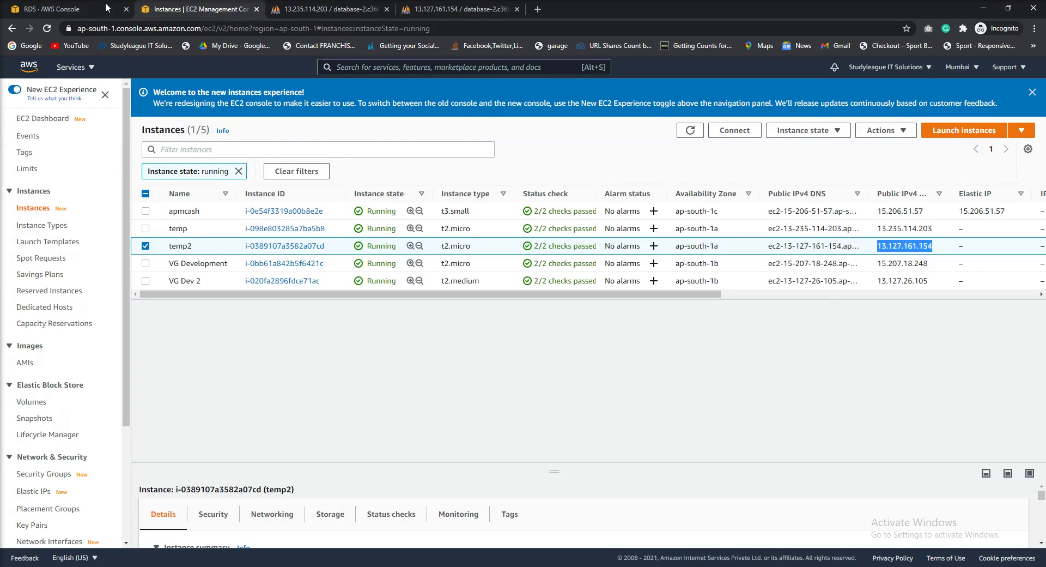
click(62, 8)
click(170, 10)
click(23, 10)
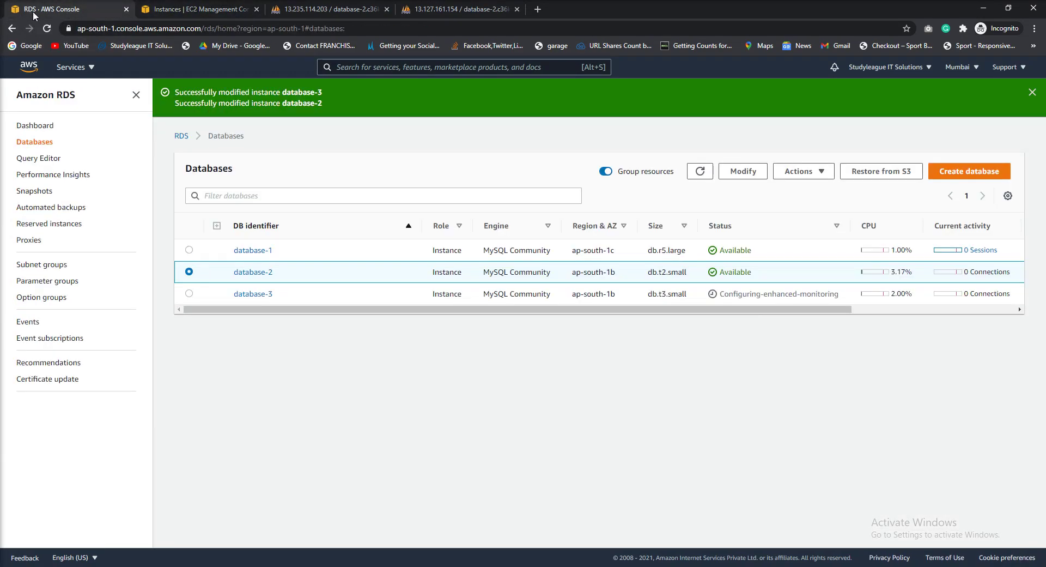
click(271, 281)
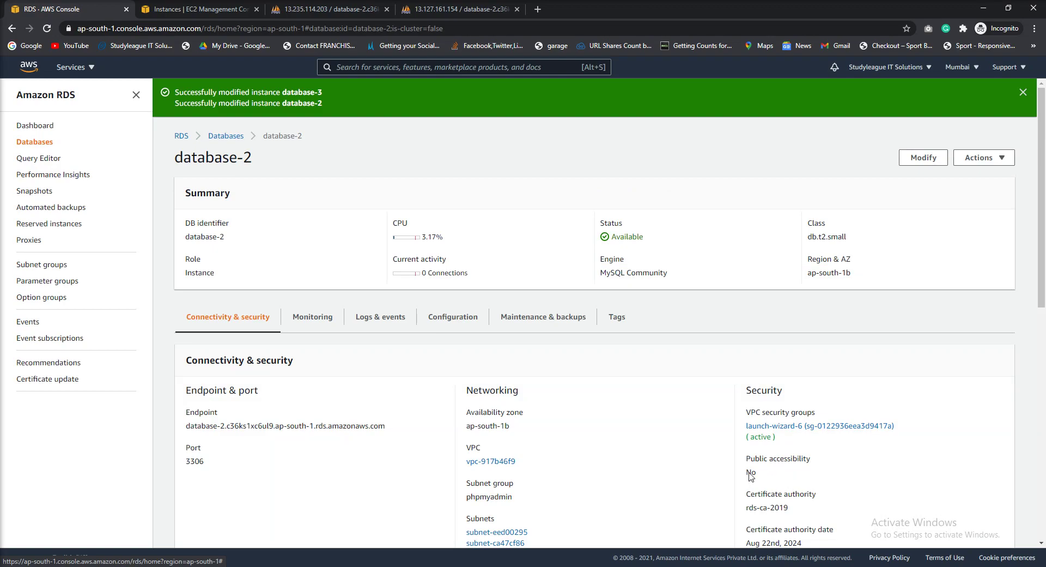
scroll(750, 472, down, 1)
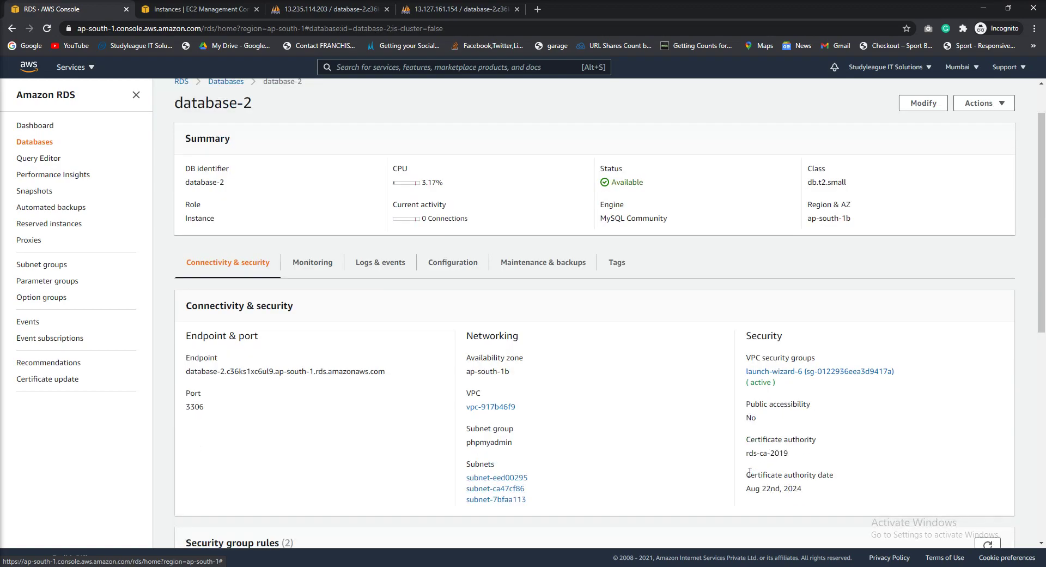
double_click(761, 419)
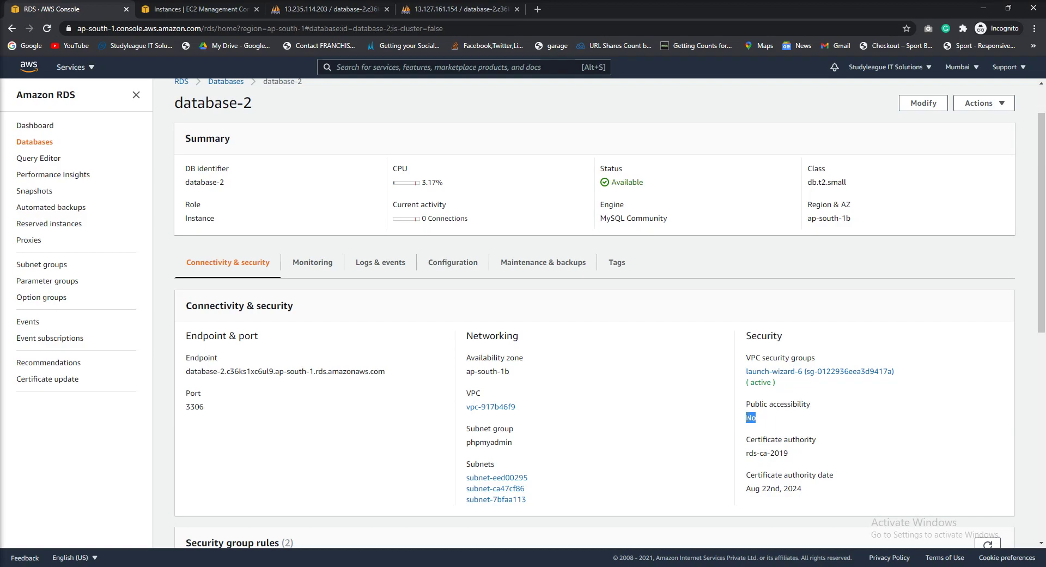
scroll(306, 297, up, 1)
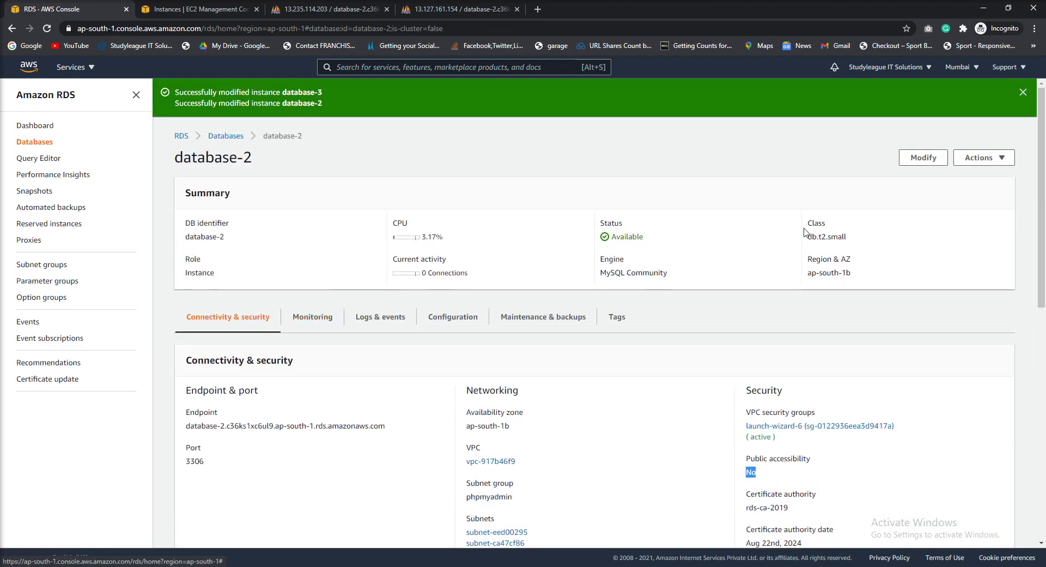
click(924, 157)
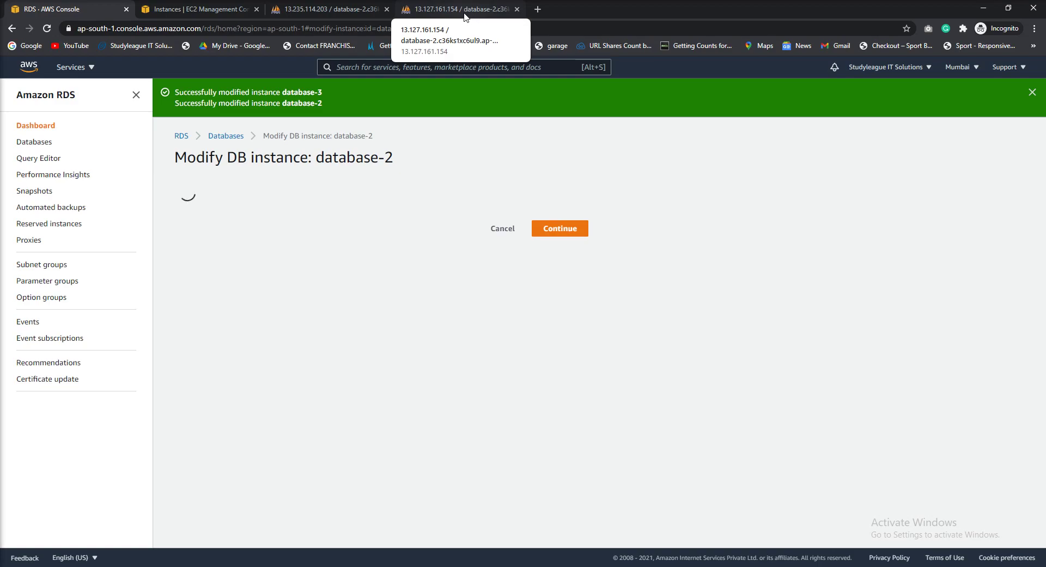
click(463, 12)
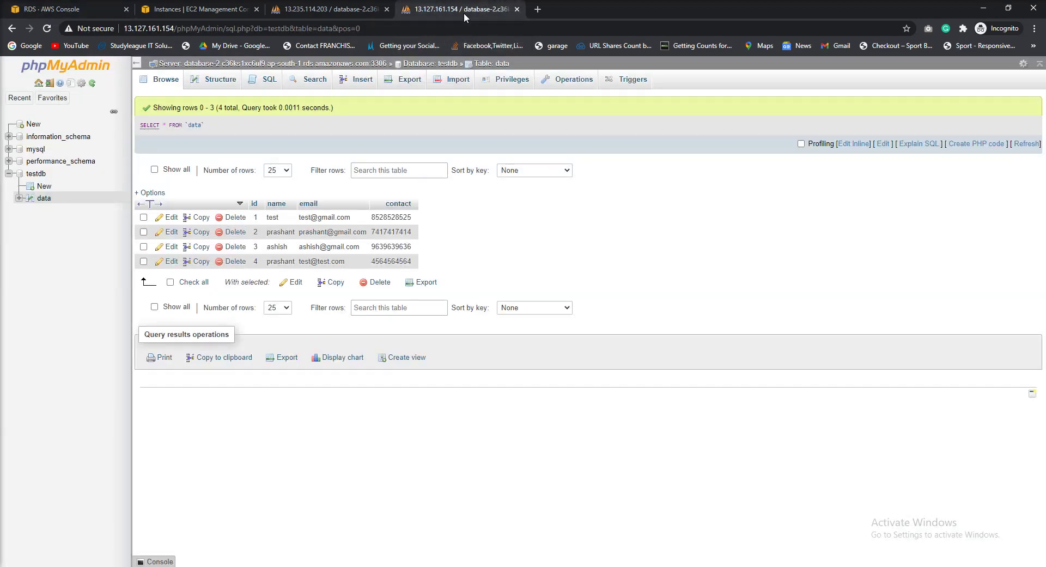
click(465, 27)
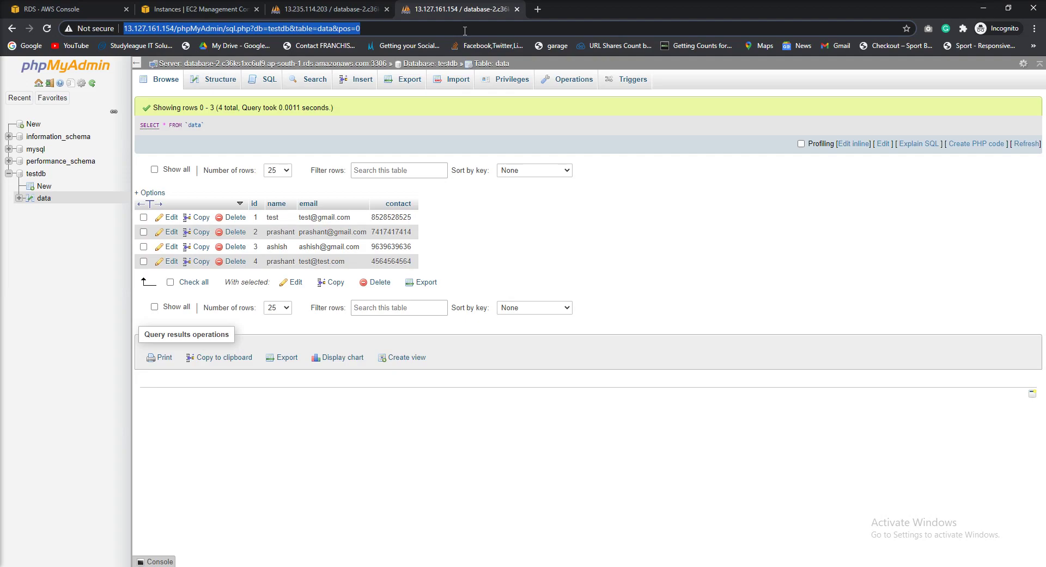
click(206, 12)
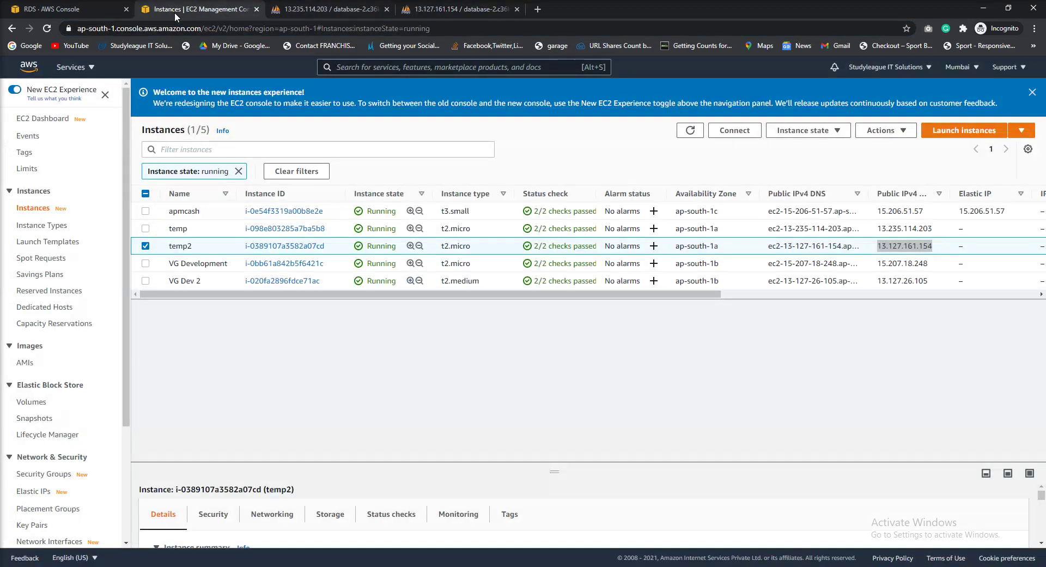
click(83, 13)
scroll(379, 377, down, 7)
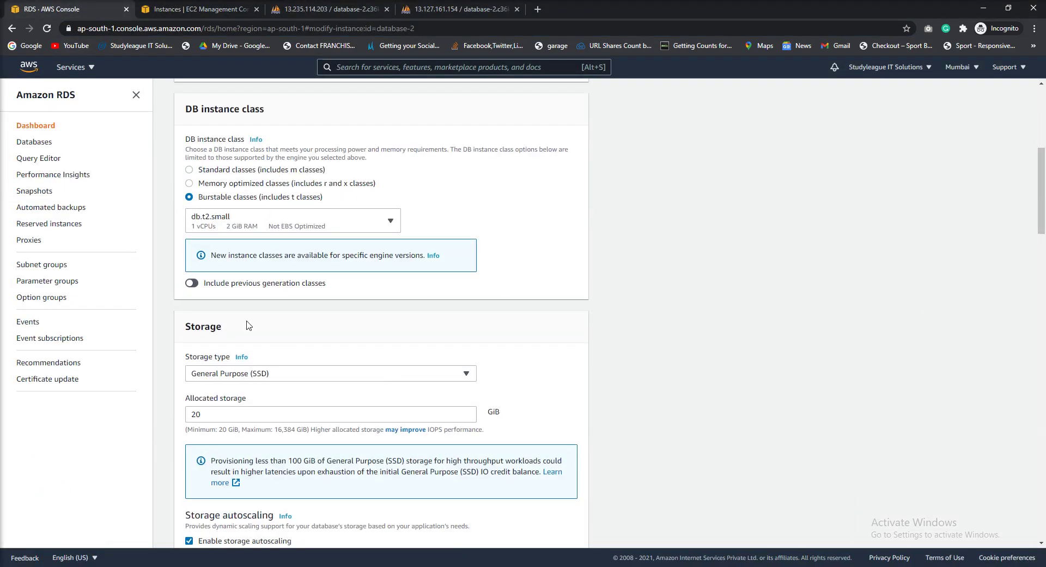
scroll(241, 232, up, 5)
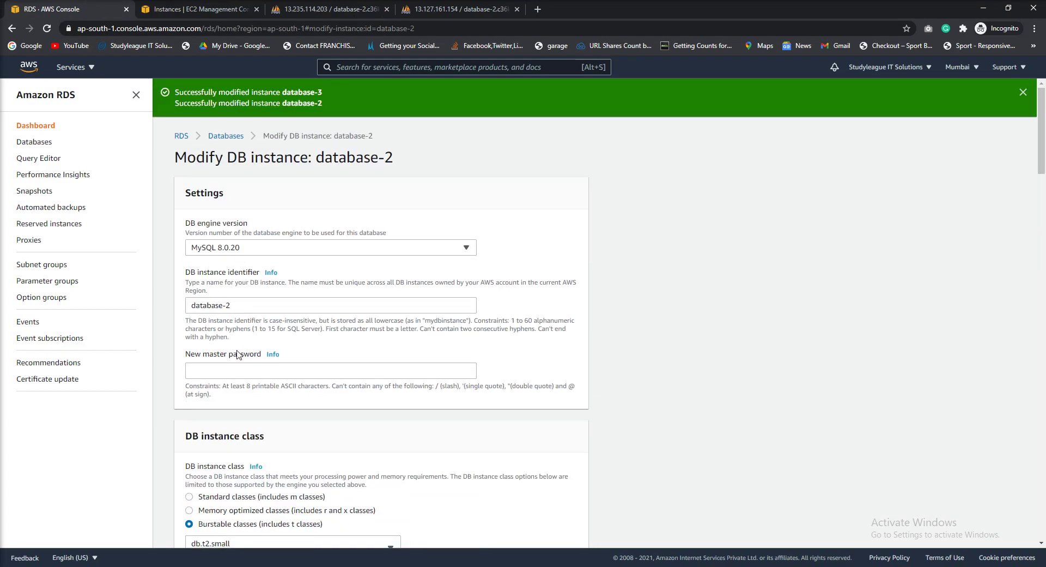
scroll(240, 357, down, 7)
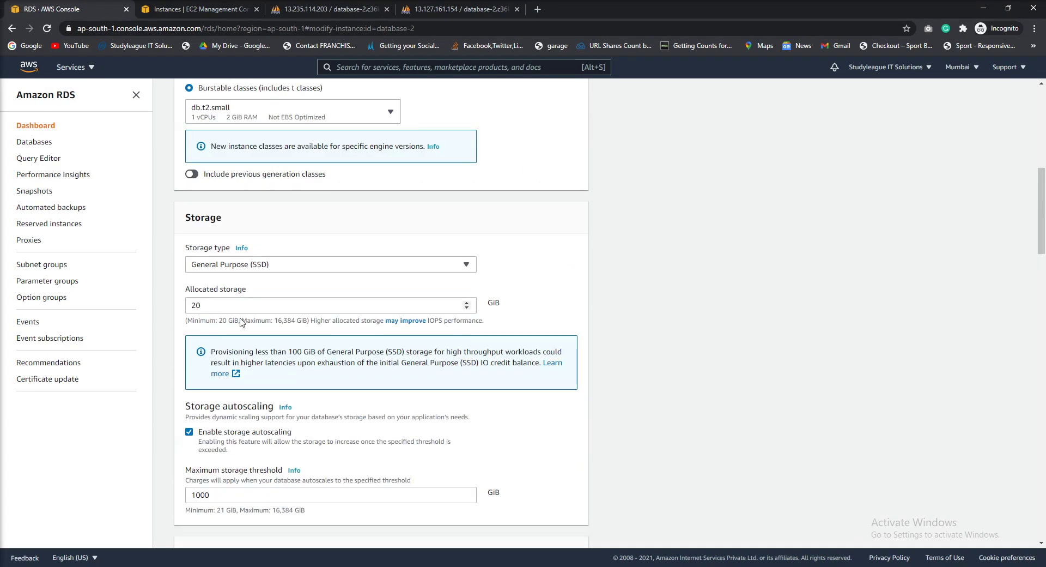
scroll(240, 359, down, 8)
scroll(228, 393, down, 3)
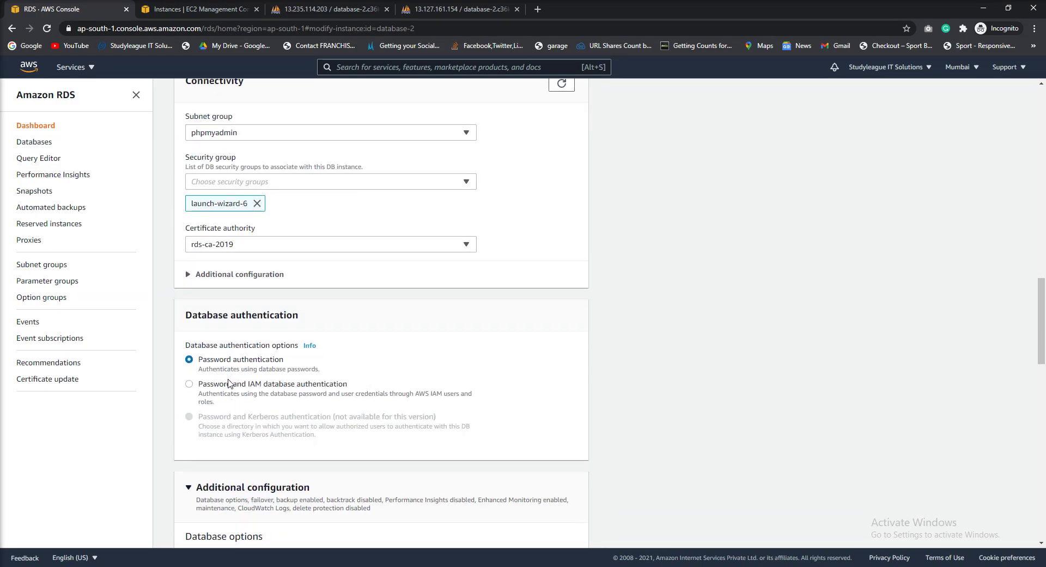
scroll(212, 254, up, 1)
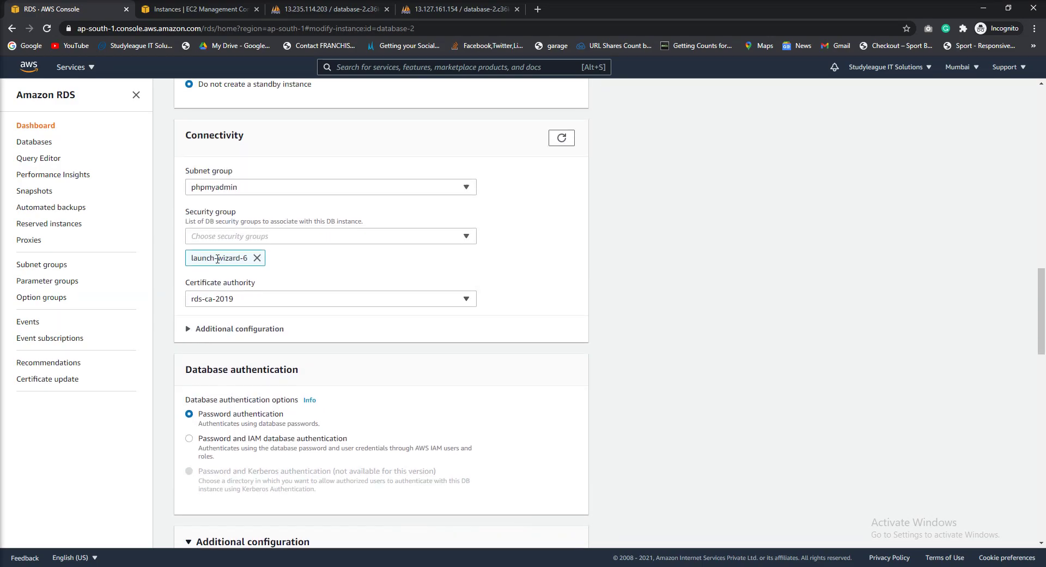
click(223, 190)
click(223, 190)
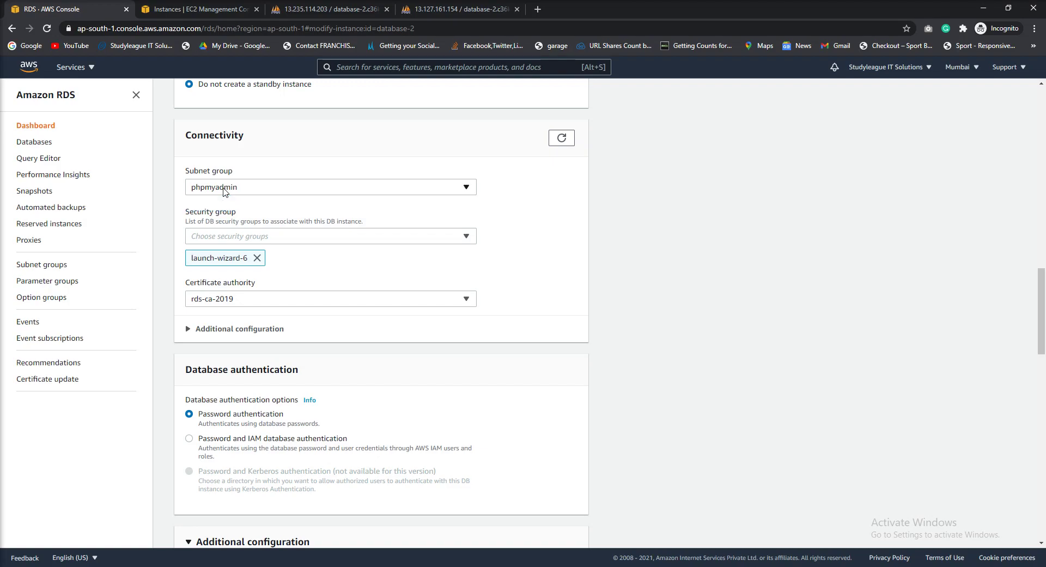
click(232, 239)
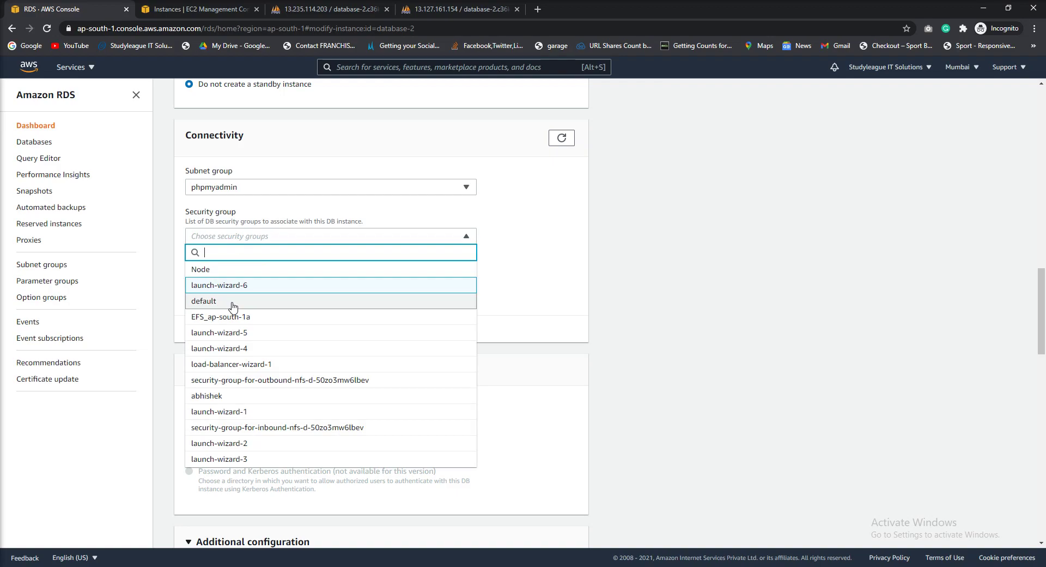
click(525, 289)
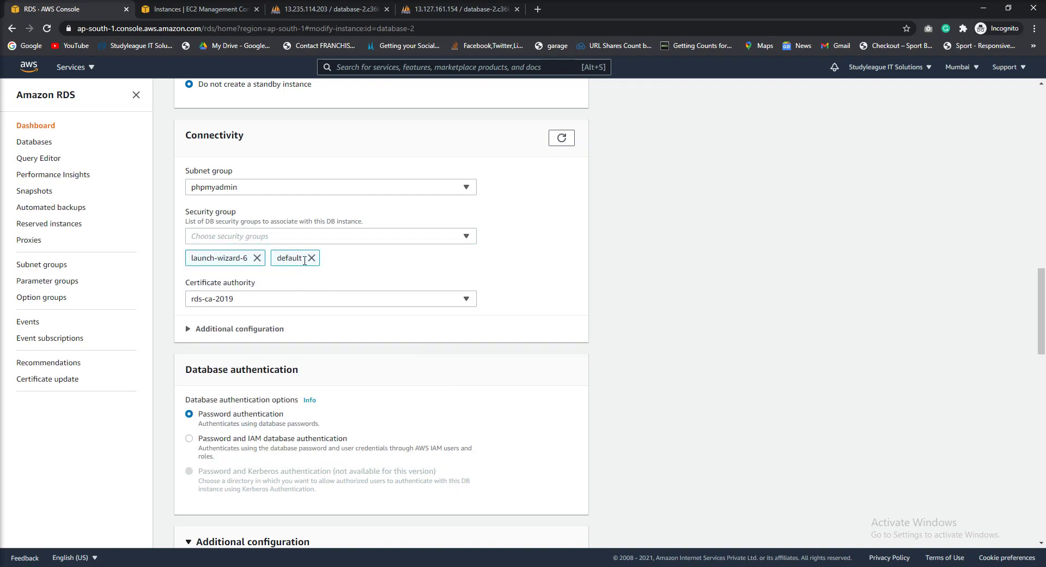
click(258, 259)
click(232, 236)
click(242, 287)
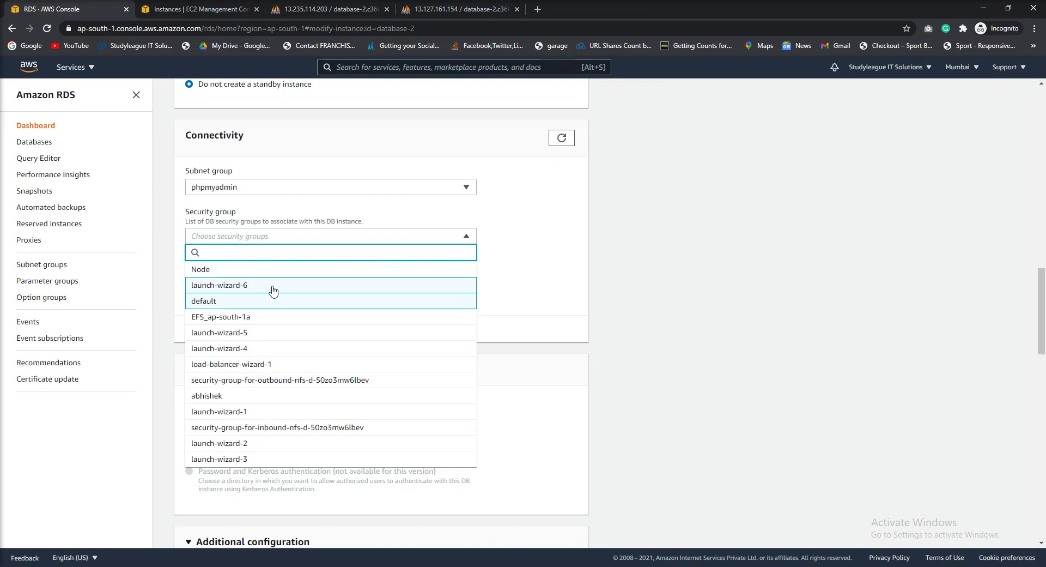
click(461, 287)
click(318, 303)
click(519, 283)
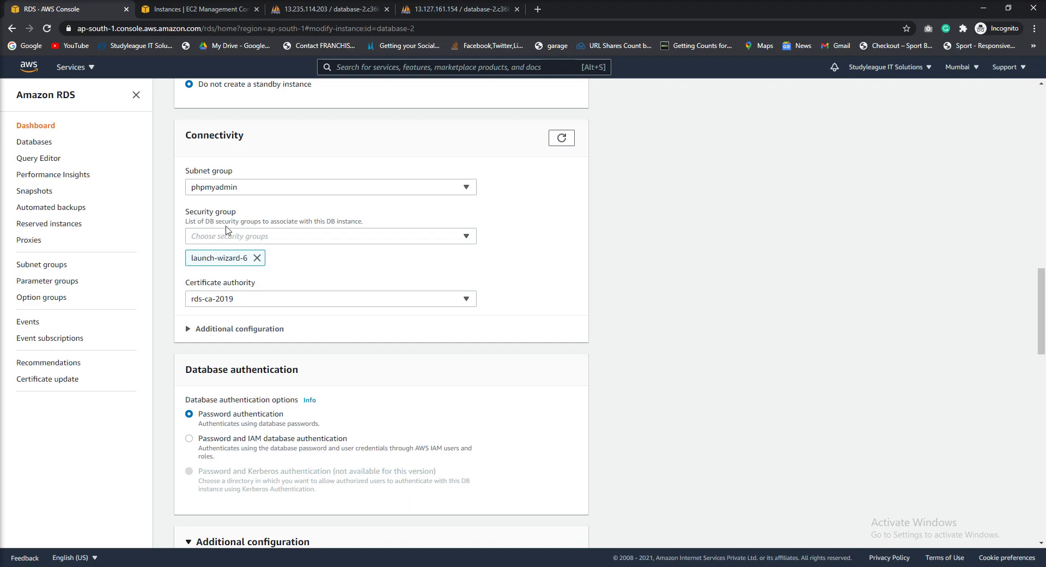
drag(345, 221, 368, 223)
Under Additional configuration, switch database-2 to Publicly accessible, keeping port 3306
click(223, 330)
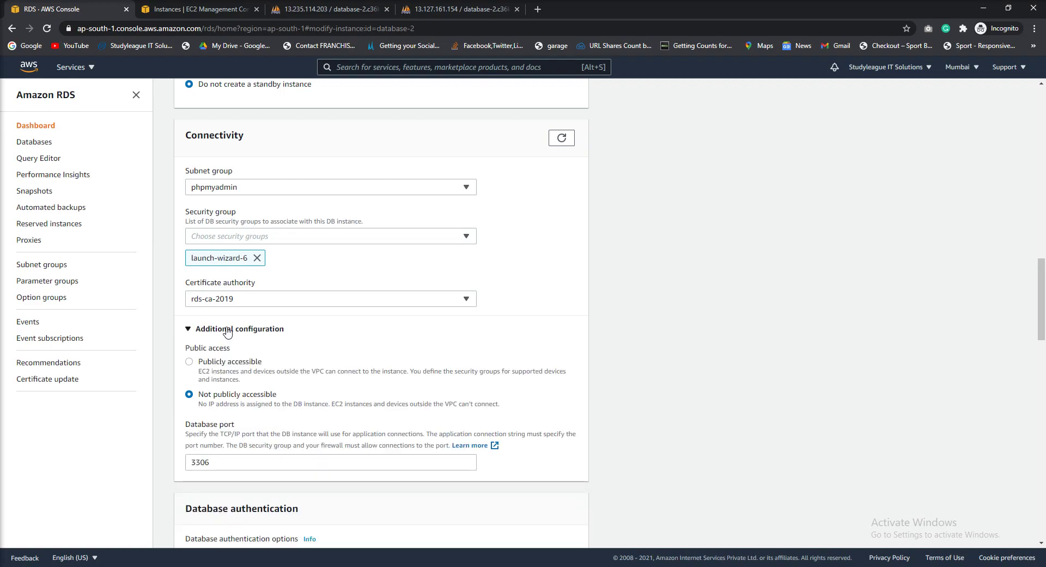
click(227, 363)
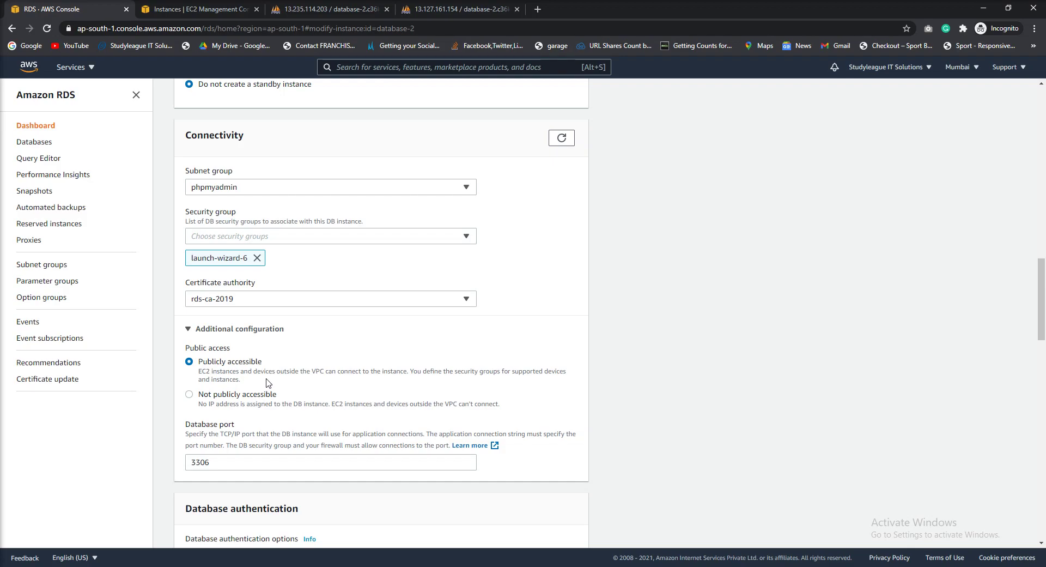
double_click(318, 371)
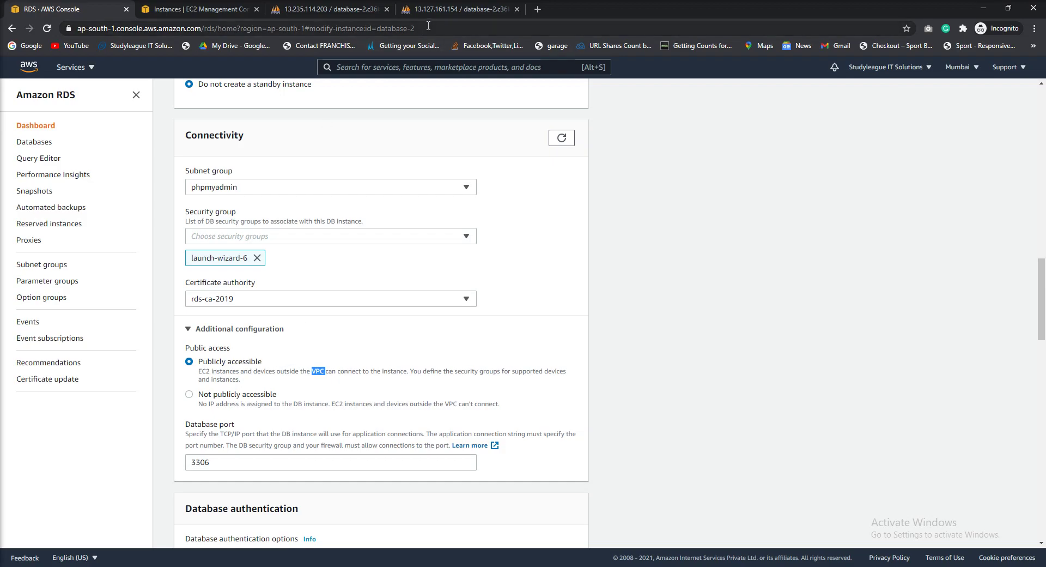
scroll(231, 405, down, 1)
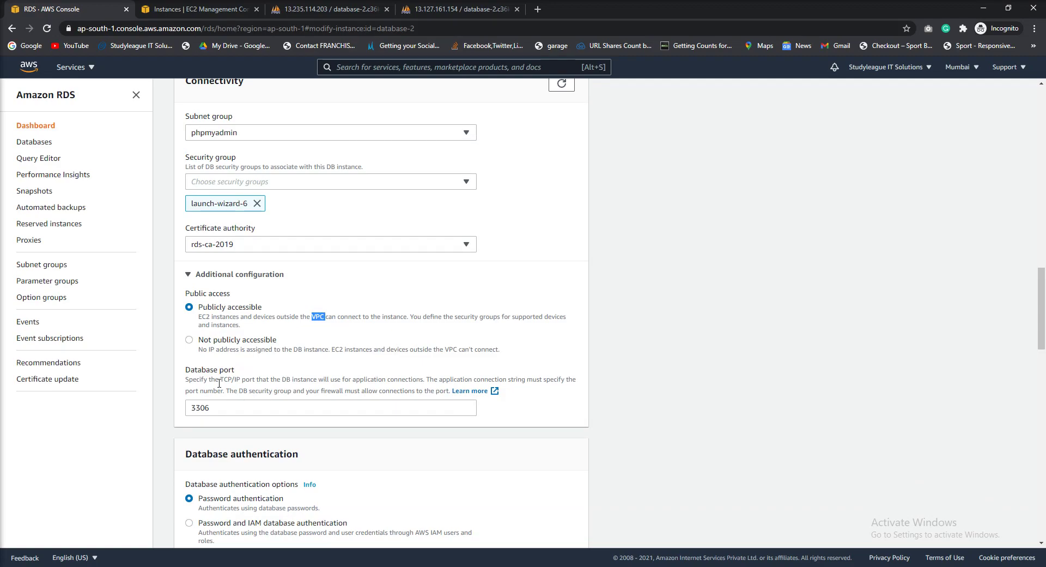
scroll(229, 389, down, 20)
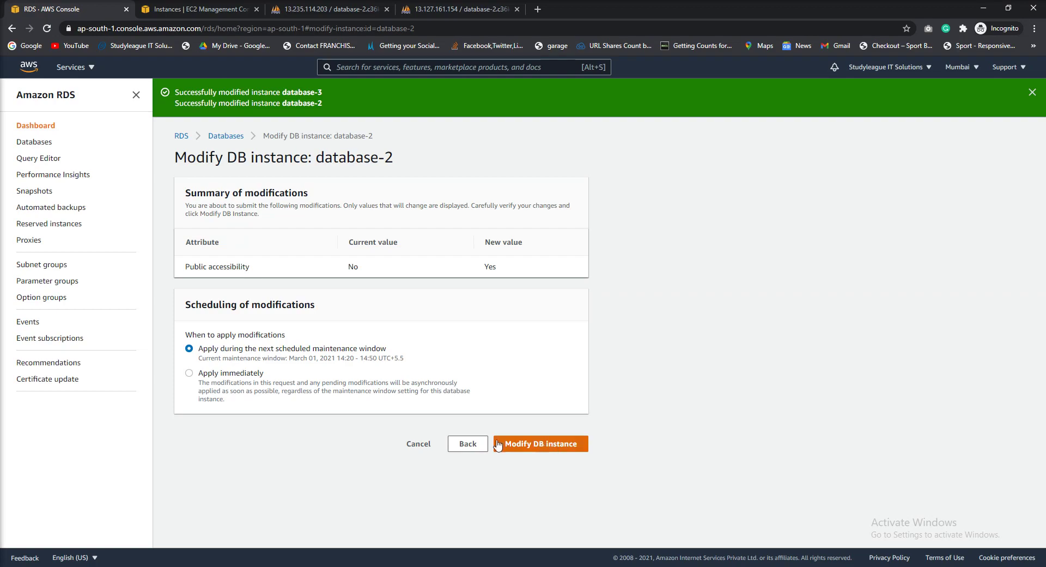
Choose Apply immediately and submit the database-2 modification
click(232, 375)
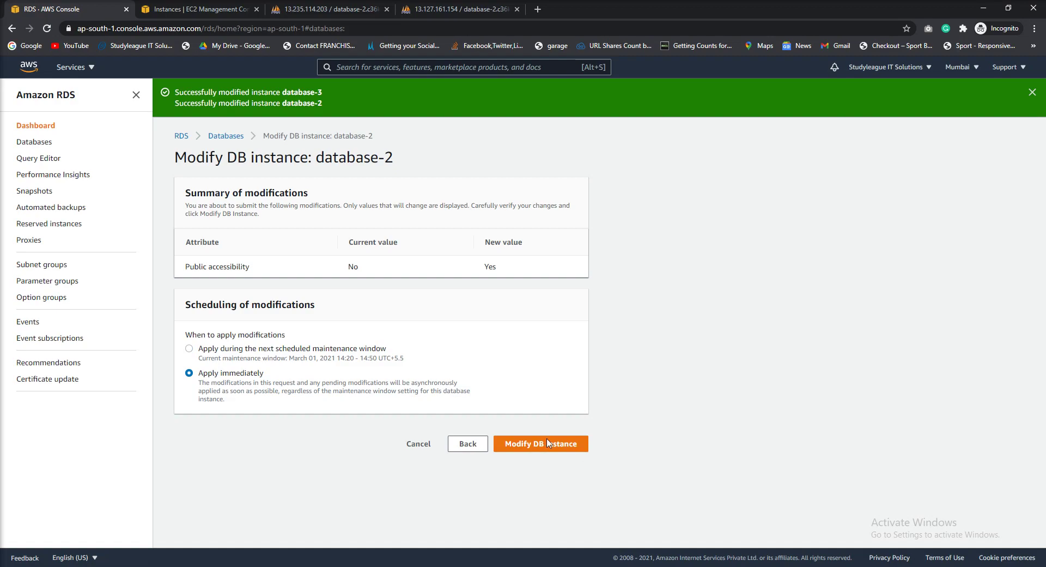
click(541, 444)
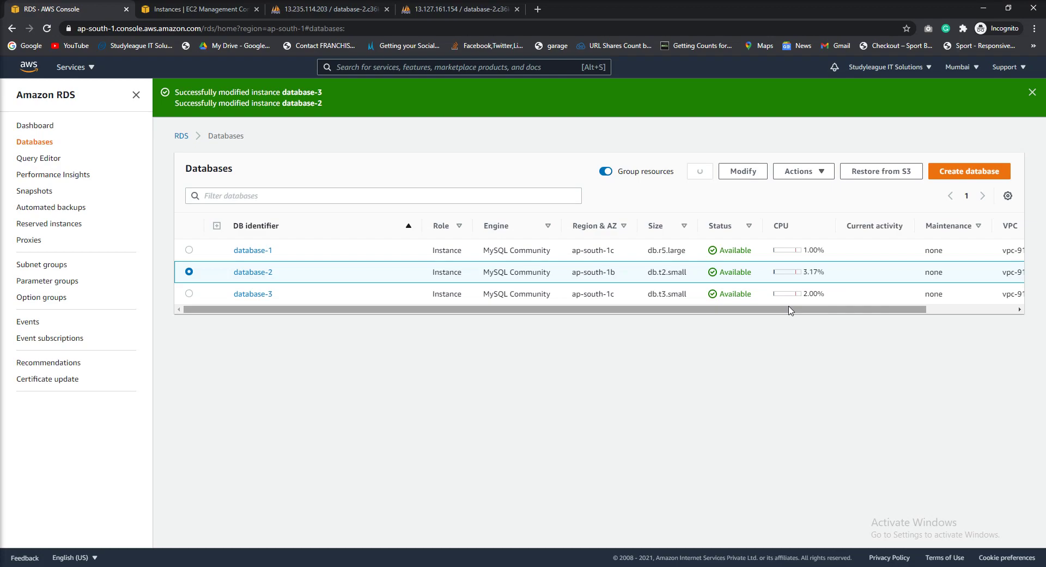
Scroll the Databases table right, then go to the phpMyAdmin tab showing testdb's 4-row table
scroll(790, 310, right, 2)
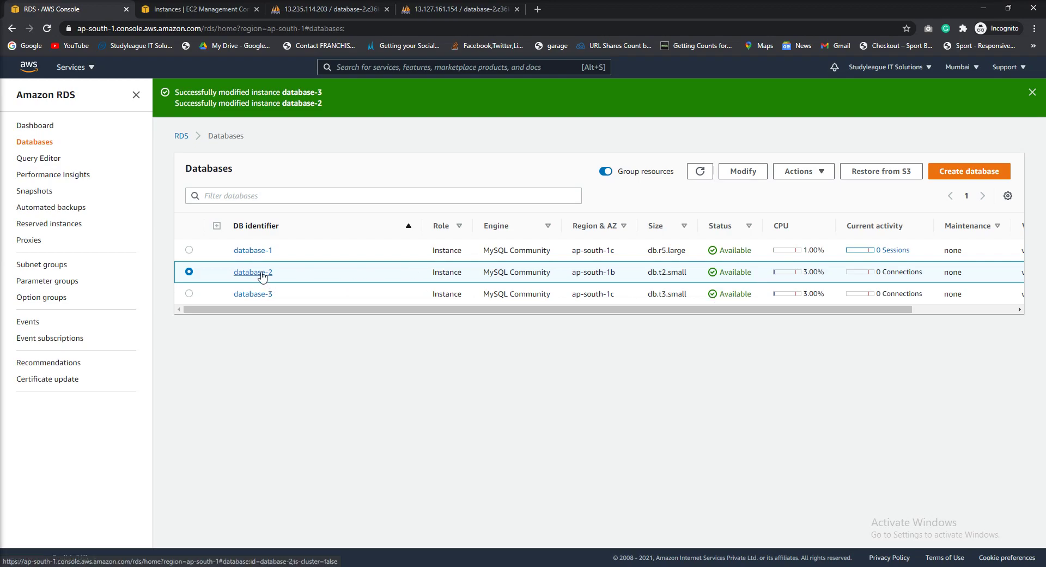
click(456, 13)
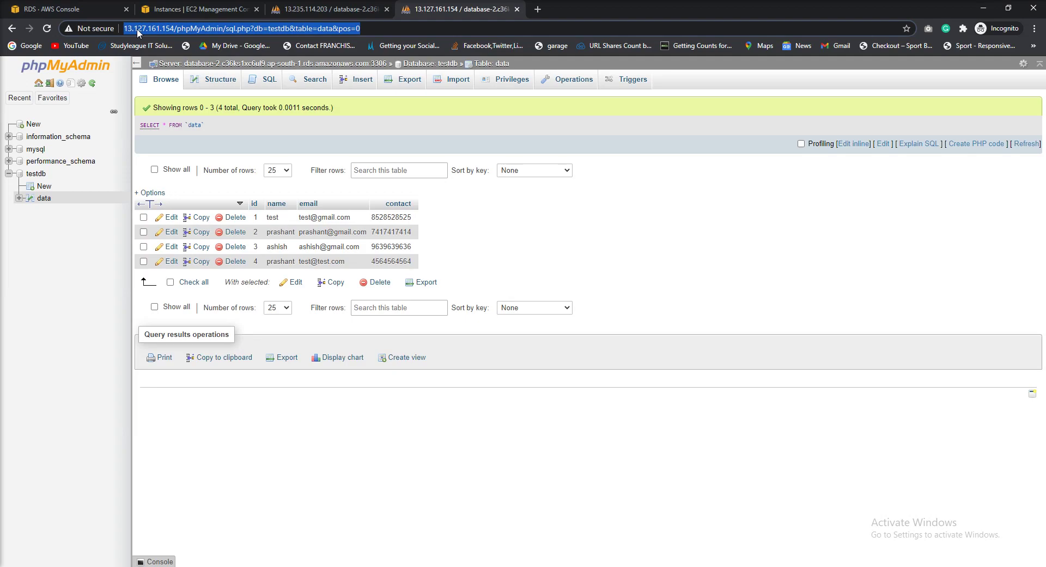
Highlight the server IP and phpMyAdmin path in the address, then view the 13.235.114.203 phpMyAdmin tab
click(156, 29)
double_click(156, 29)
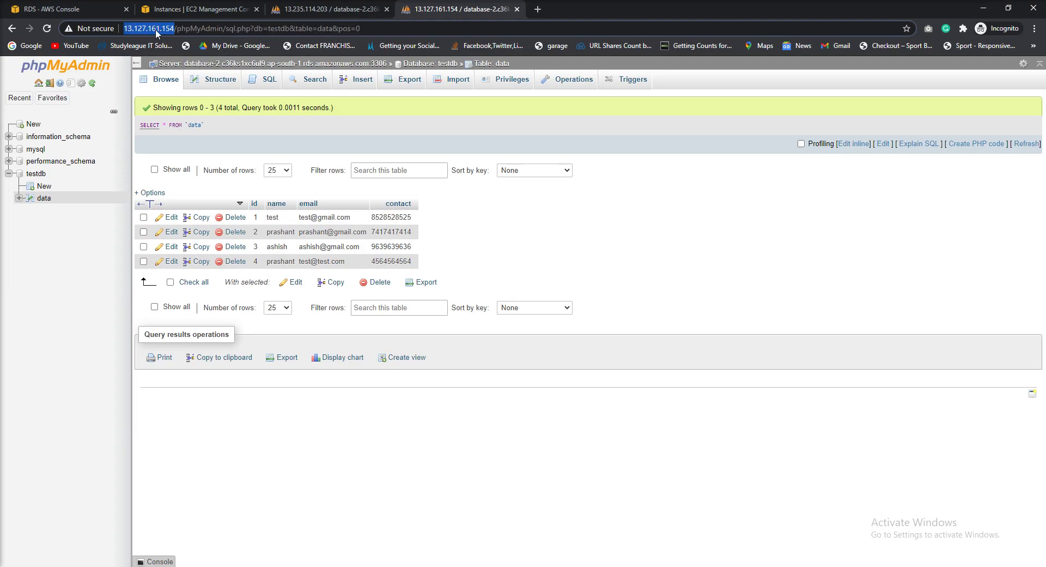
double_click(198, 29)
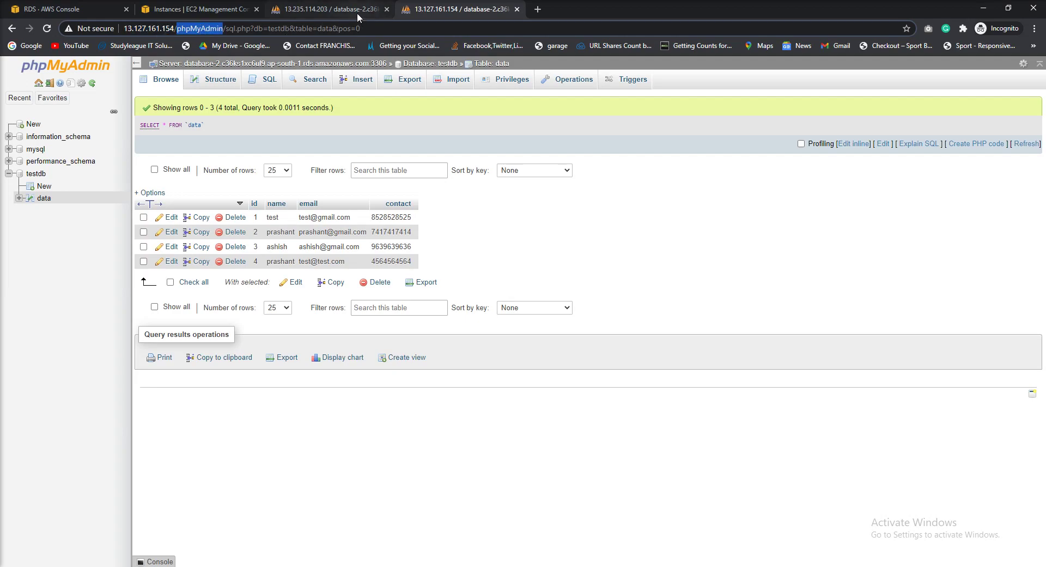
click(340, 11)
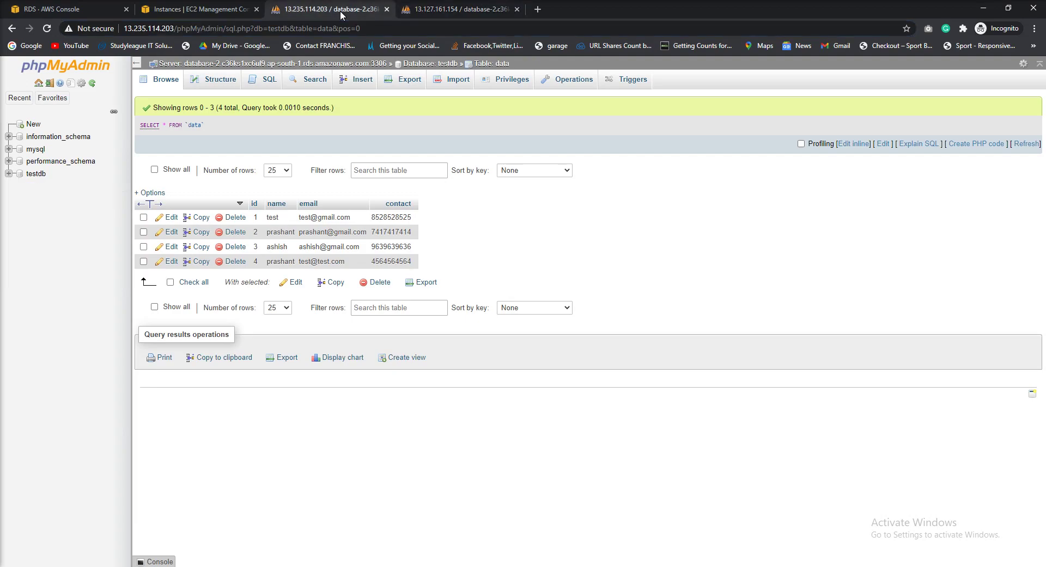
Back in the RDS Databases list, select database-3 and choose Delete from Actions
click(217, 9)
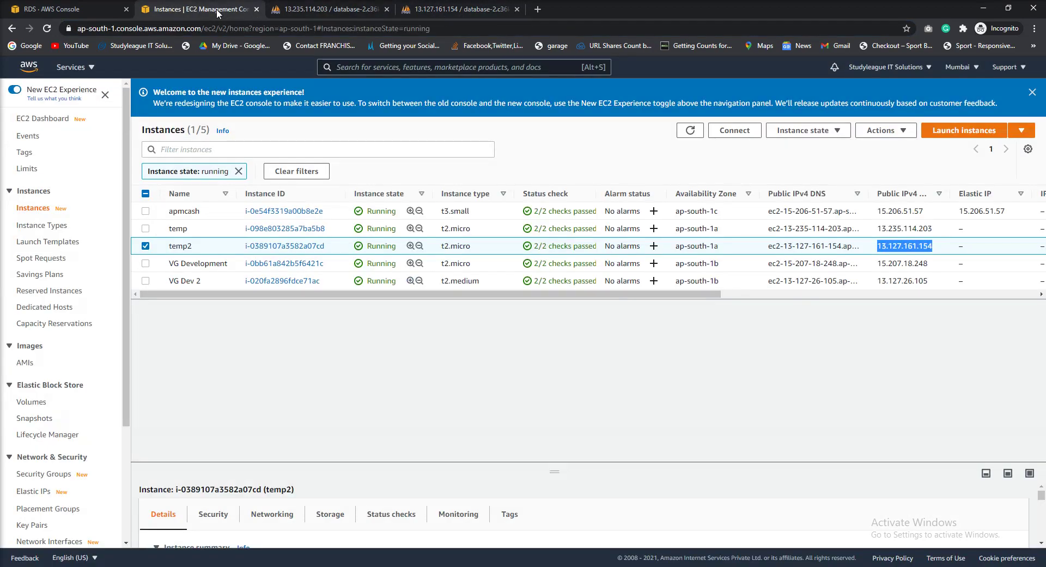
click(74, 12)
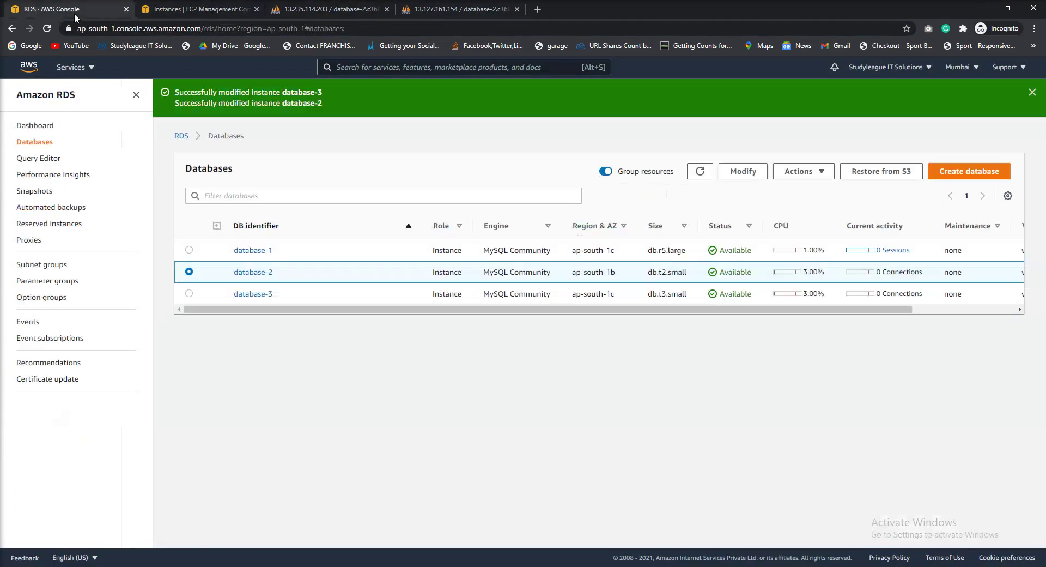
click(189, 293)
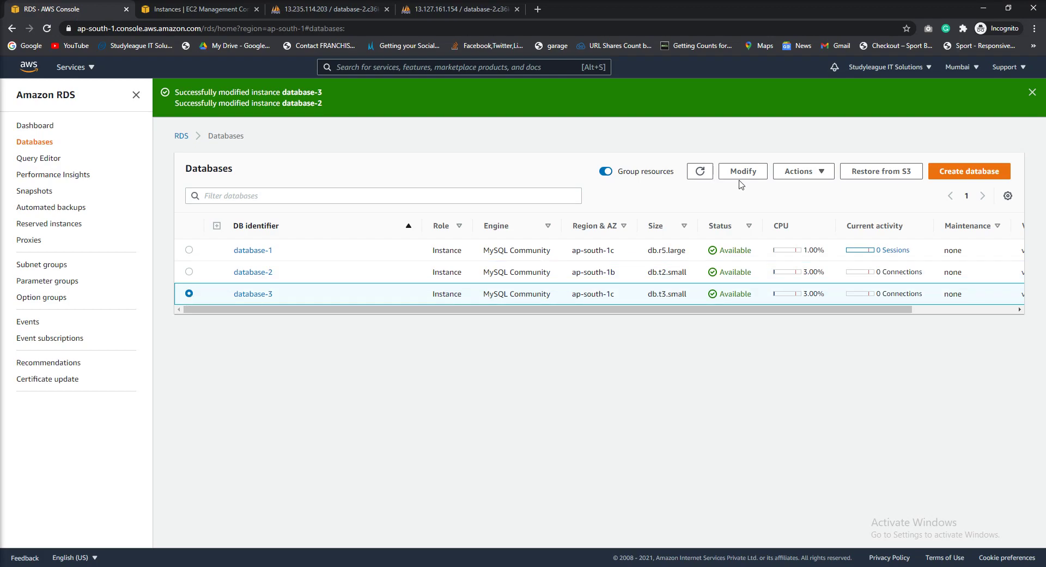
click(803, 176)
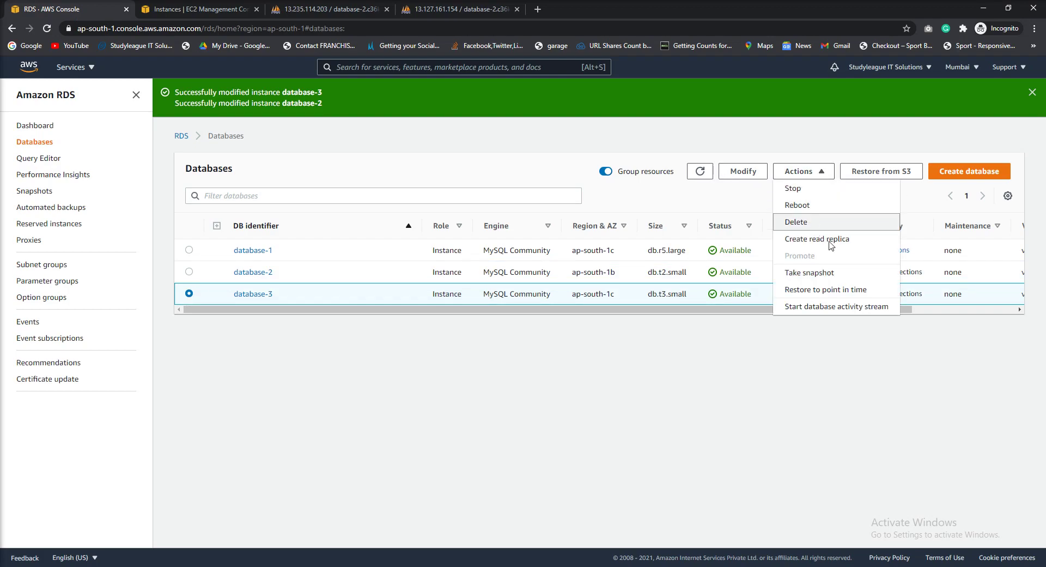
click(814, 225)
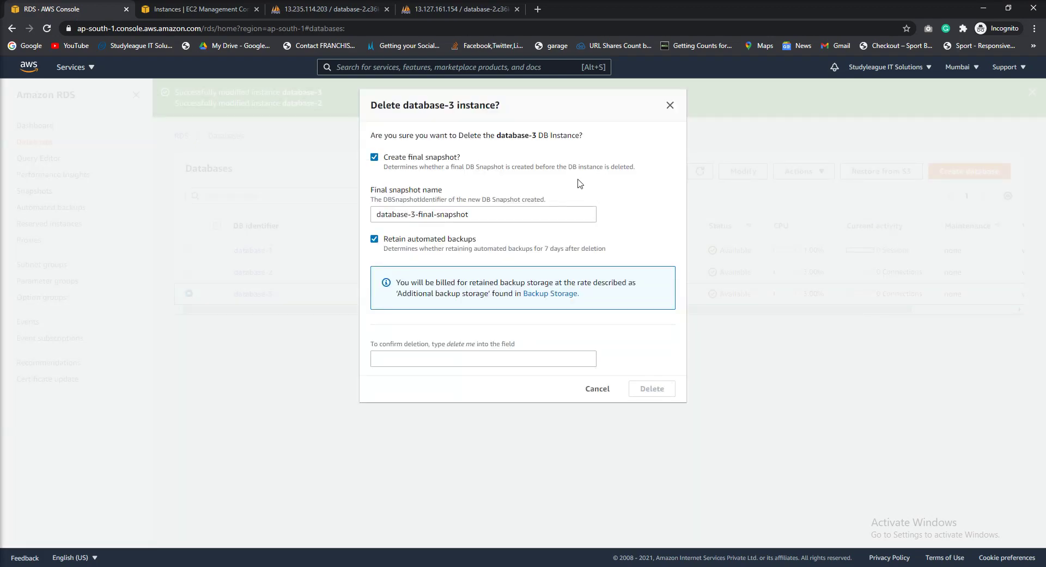
Turn off the final snapshot and retained automated backups, and tick the acknowledgement
double_click(483, 214)
click(370, 156)
click(374, 158)
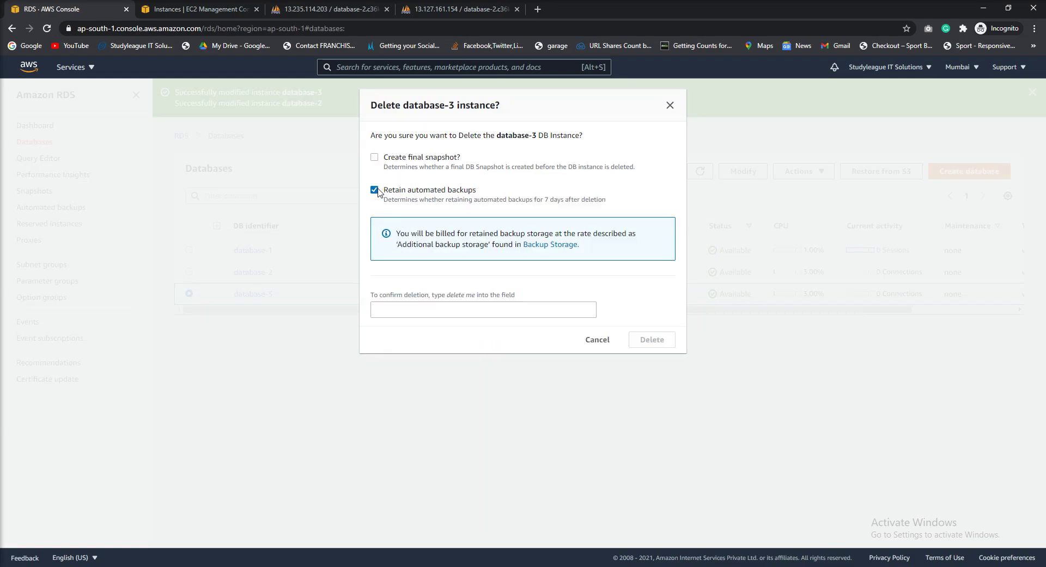
click(374, 190)
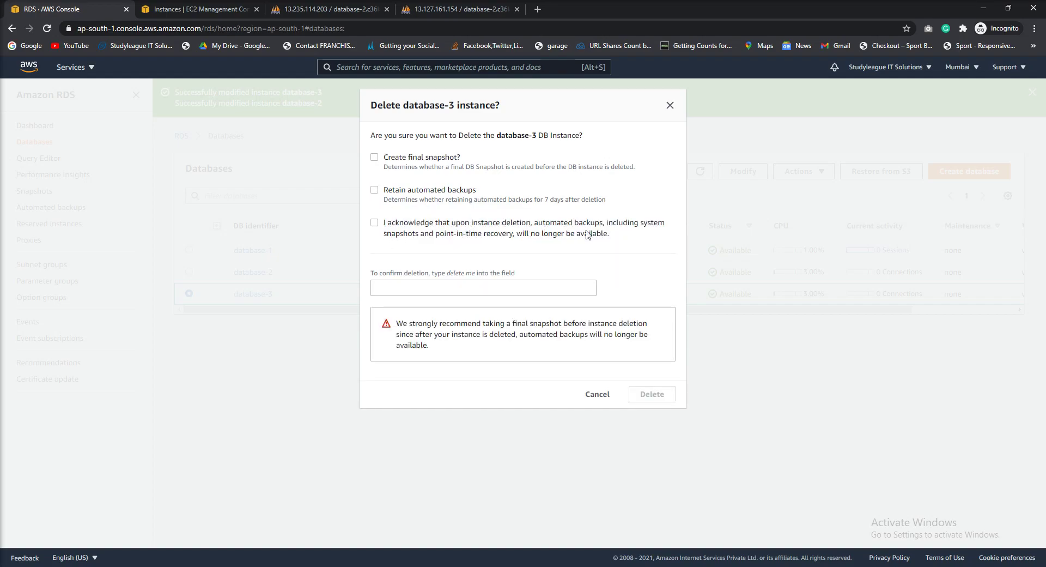
click(375, 224)
Enter 'delete me' as the confirmation phrase and delete database-3
double_click(516, 136)
click(439, 289)
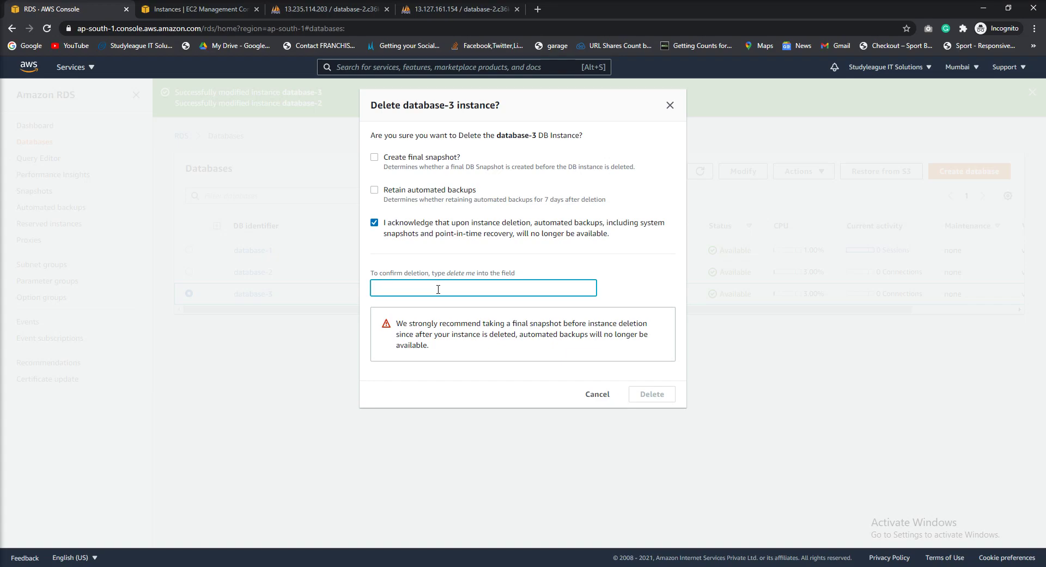
text(delete me)
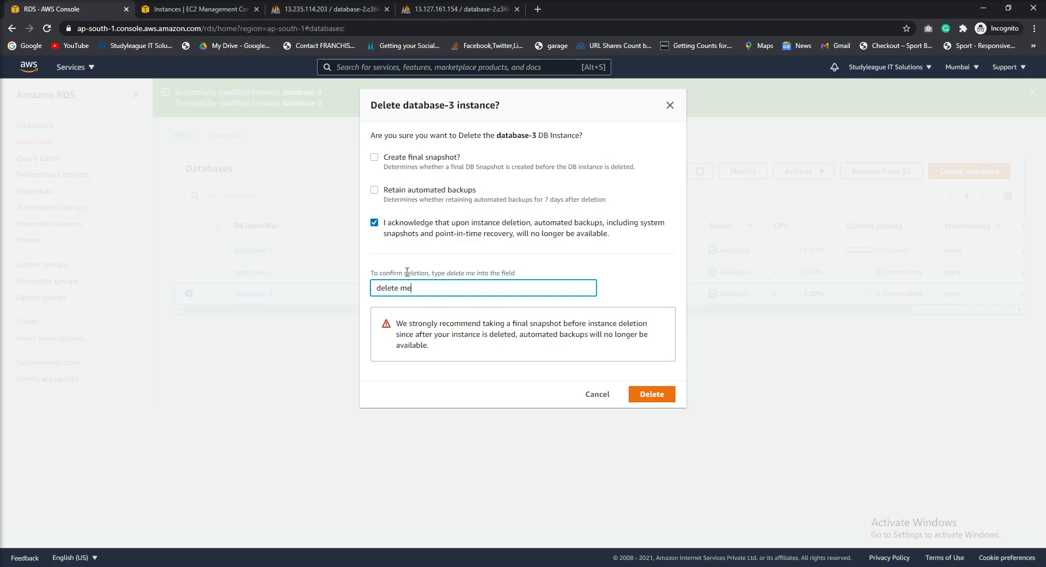
drag(408, 273, 490, 274)
click(660, 393)
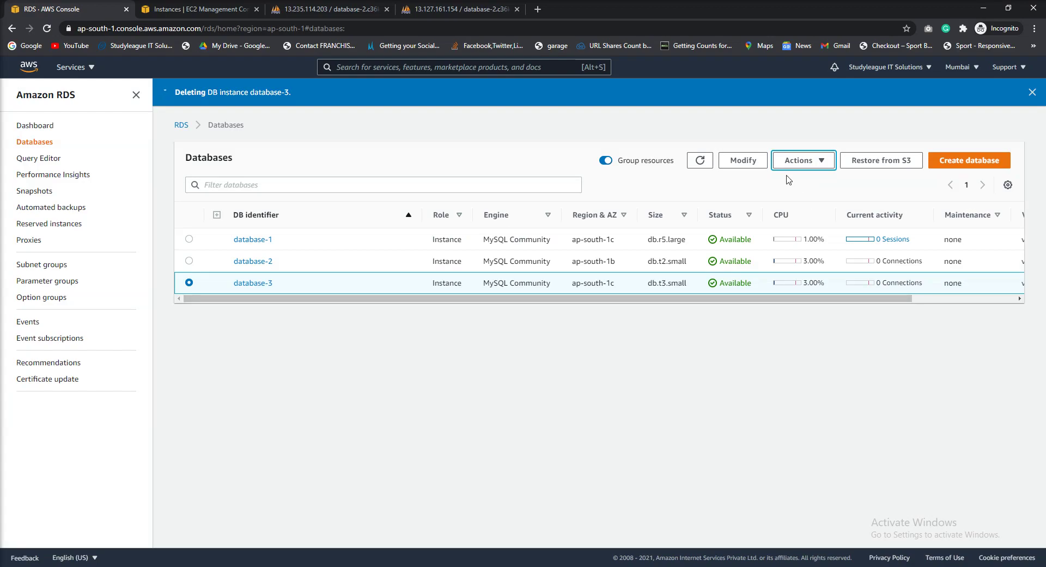
Refresh the Databases list to show database-3 Deleting, then open a new browser tab
click(703, 162)
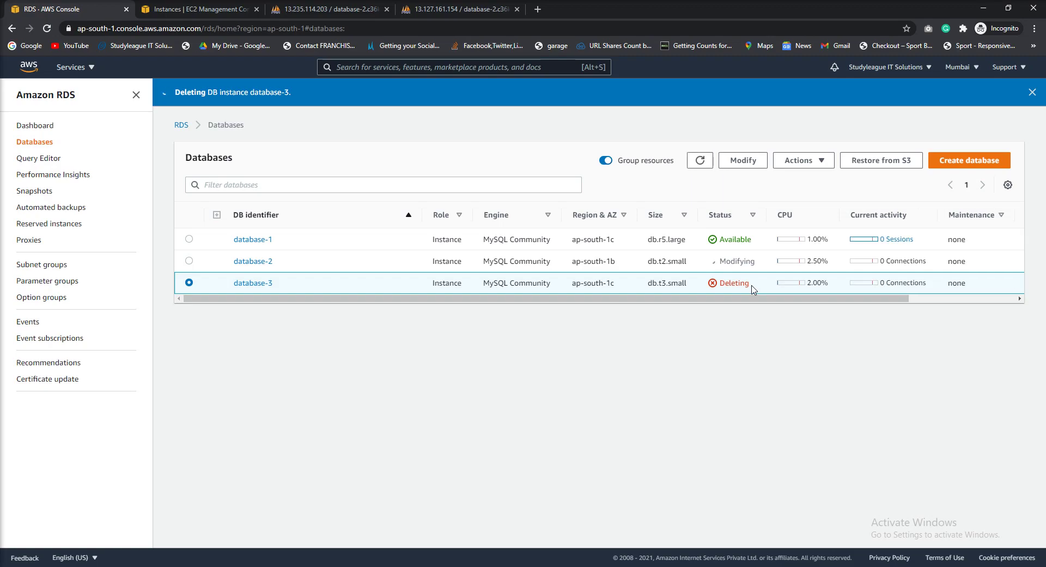
key(ctrl+t)
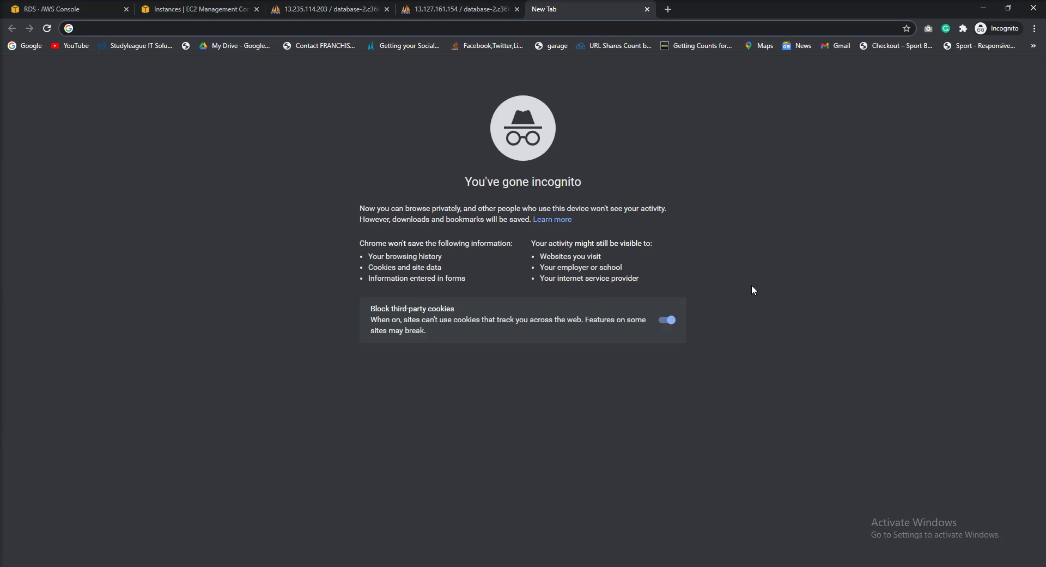
Search 'rds uasage in free tier' and open the Amazon RDS Free Tier result
text(rd)
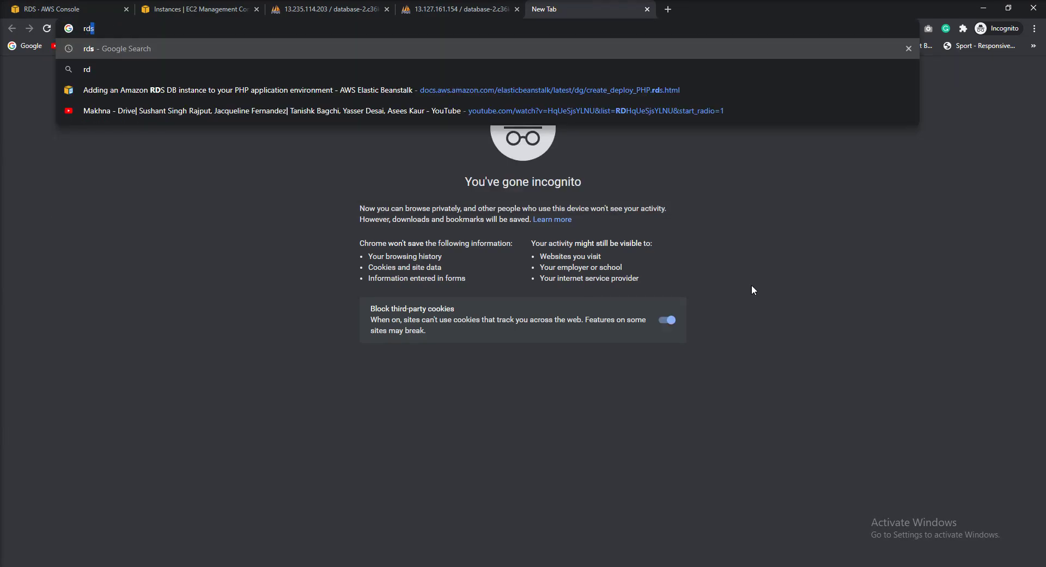
text(s ua)
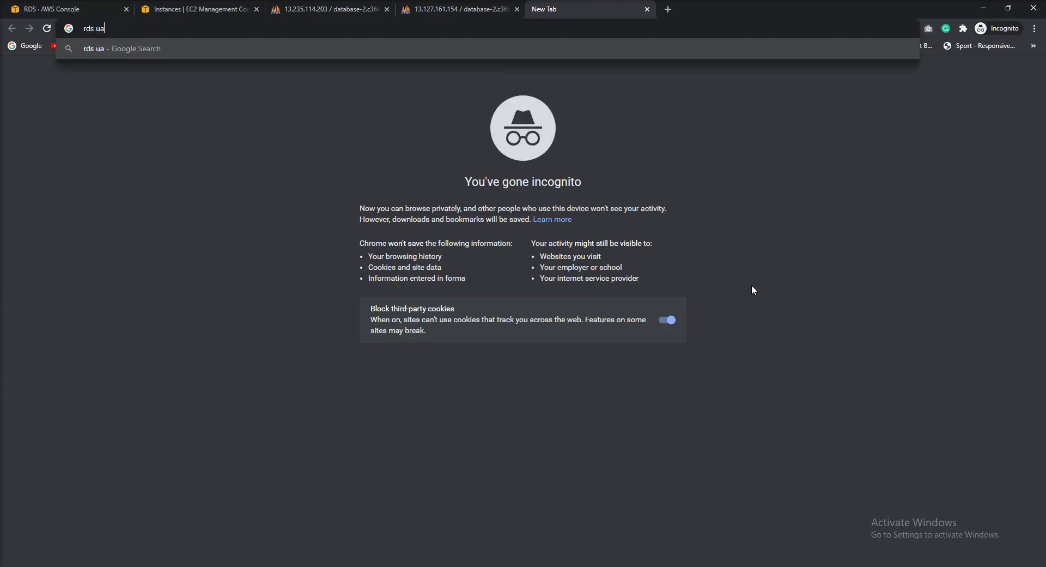
key(BackSpace)
text(sage in free tier)
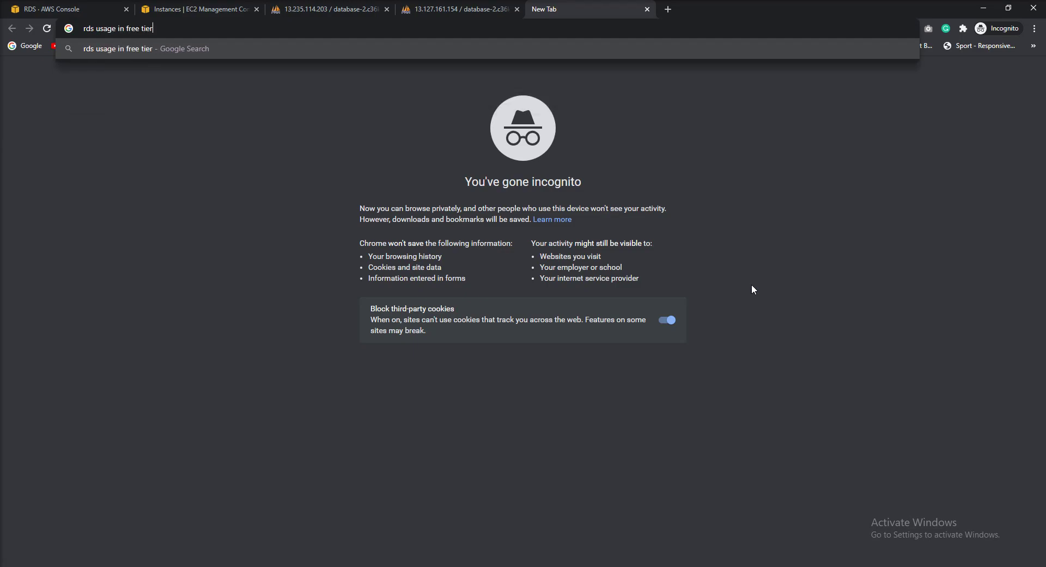
key(Return)
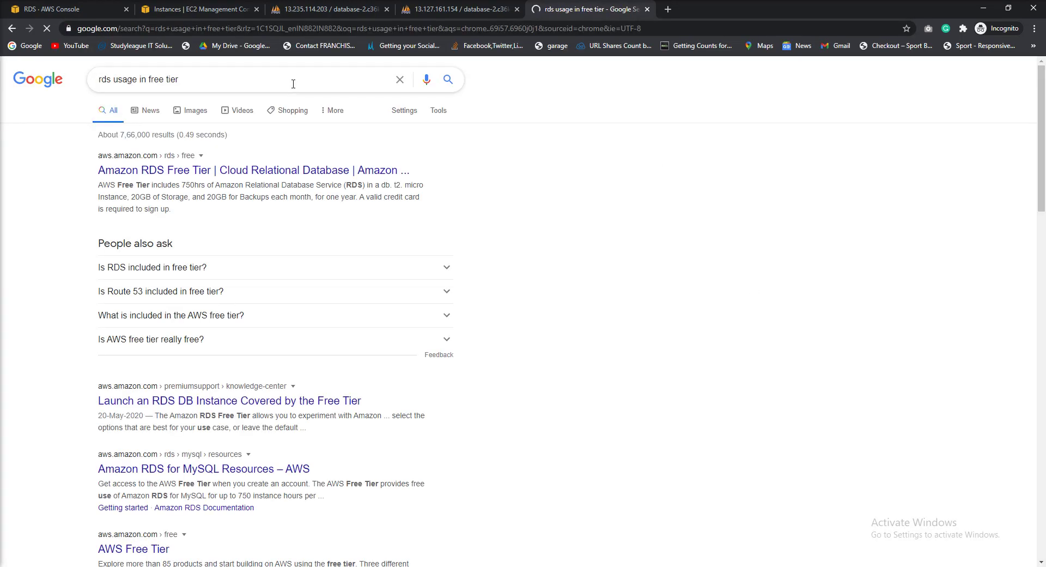
click(264, 173)
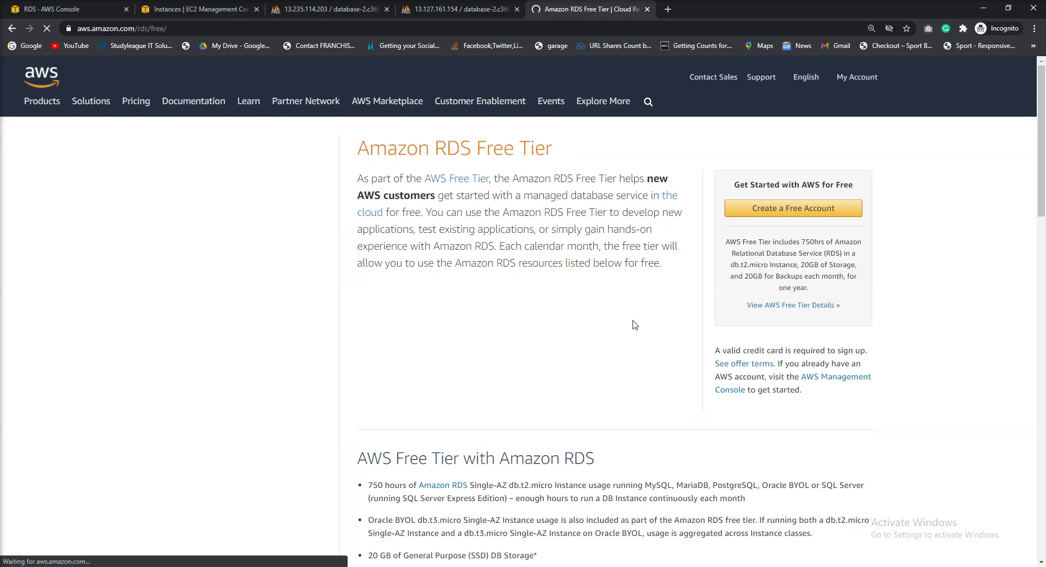
scroll(629, 330, down, 2)
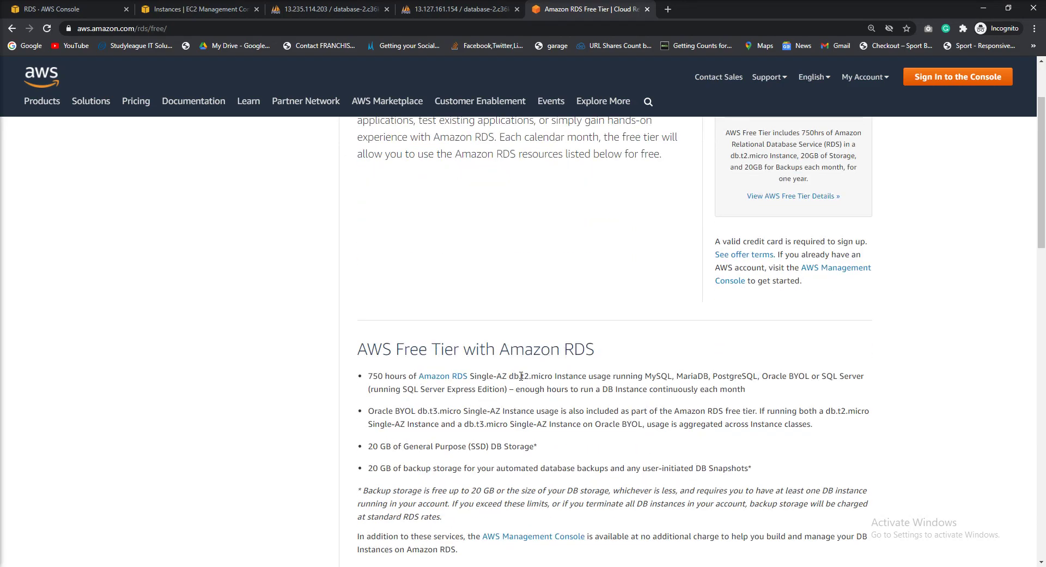
drag(510, 376, 555, 377)
drag(372, 376, 396, 376)
drag(519, 376, 522, 376)
double_click(534, 376)
drag(509, 376, 553, 376)
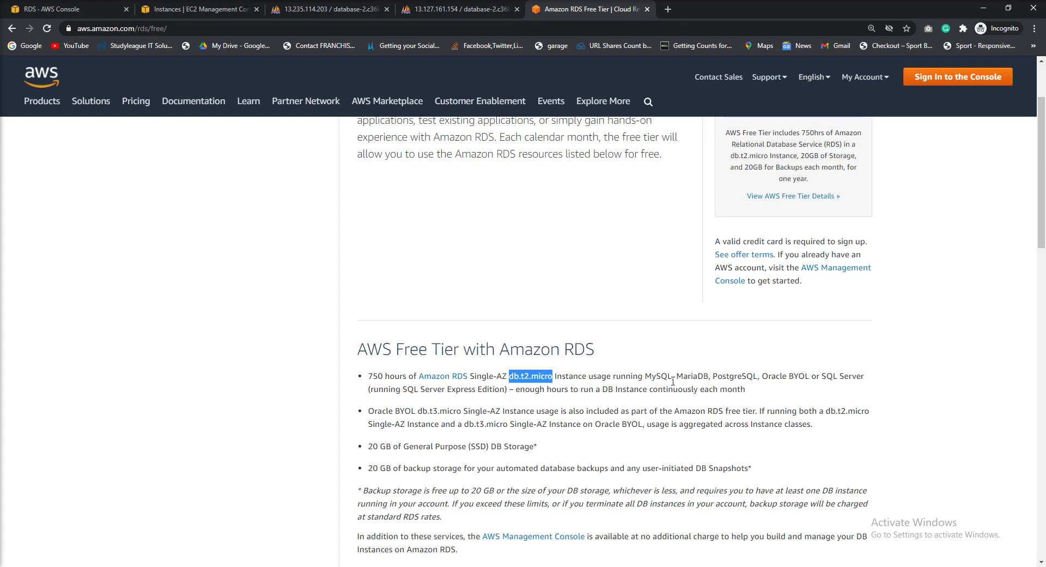
drag(776, 376, 857, 376)
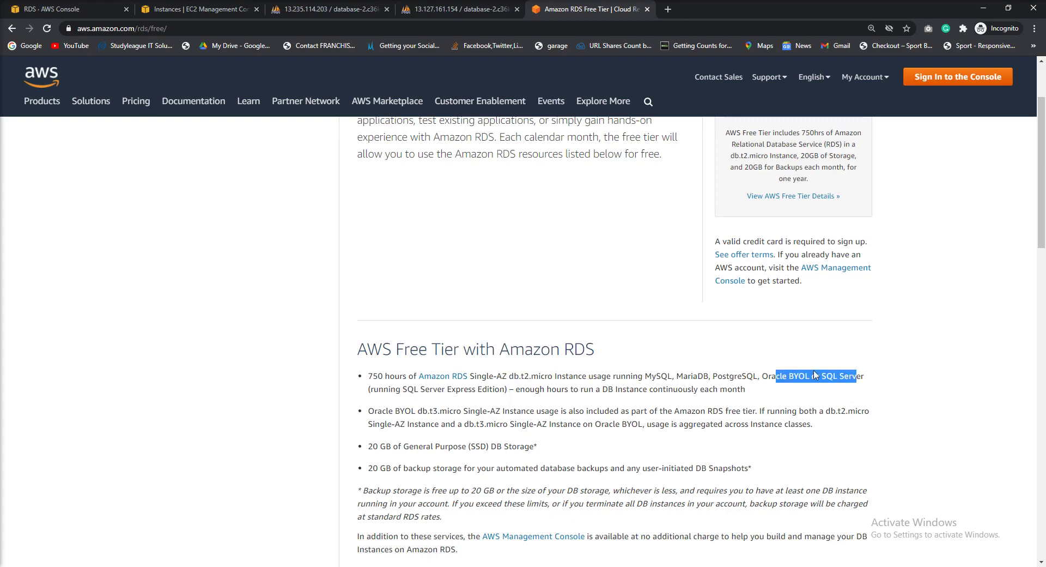
drag(676, 376, 867, 378)
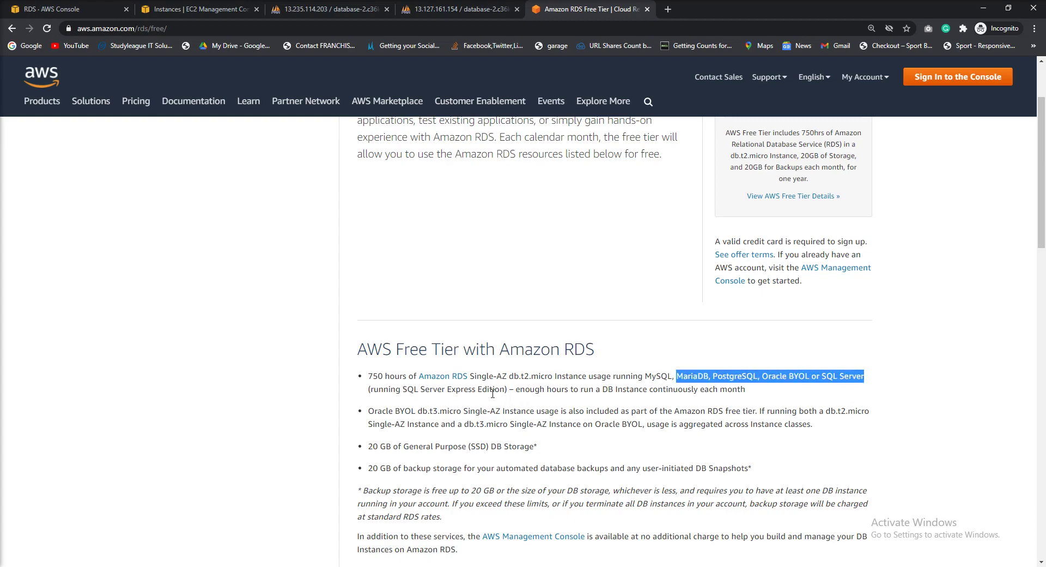
drag(544, 392, 736, 389)
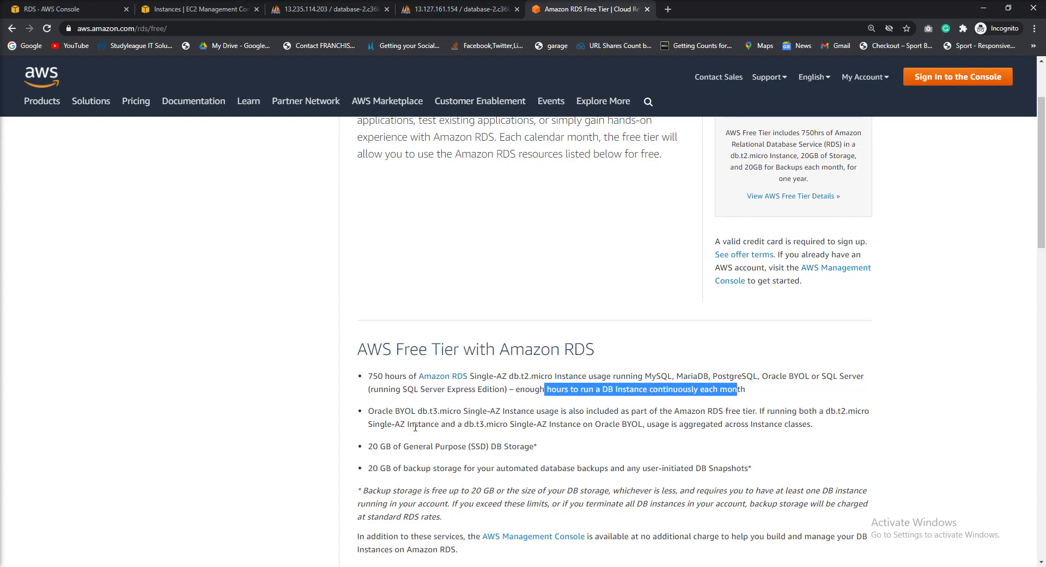
drag(372, 447, 530, 447)
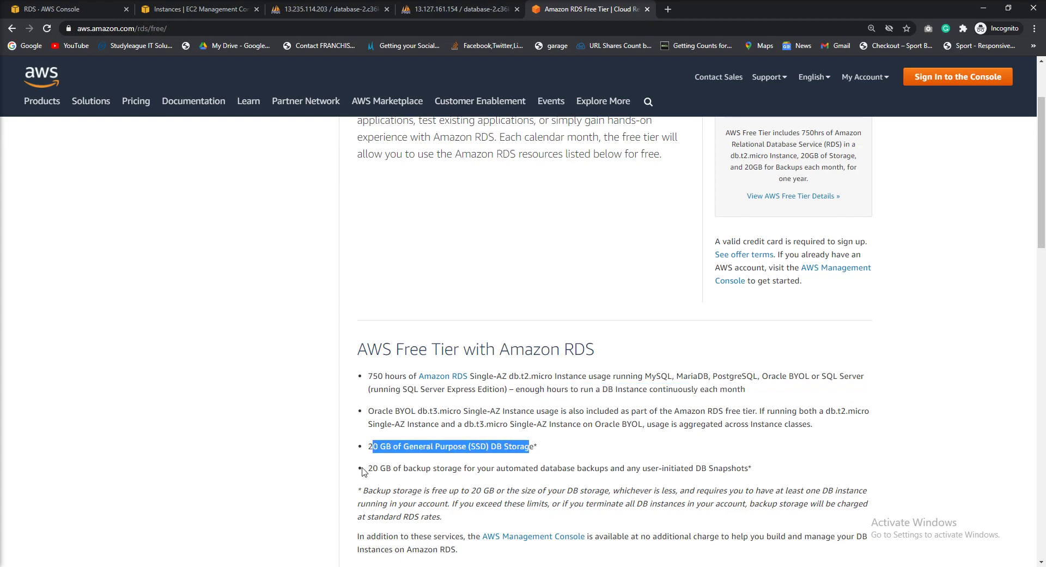
drag(368, 470, 509, 470)
drag(377, 446, 747, 469)
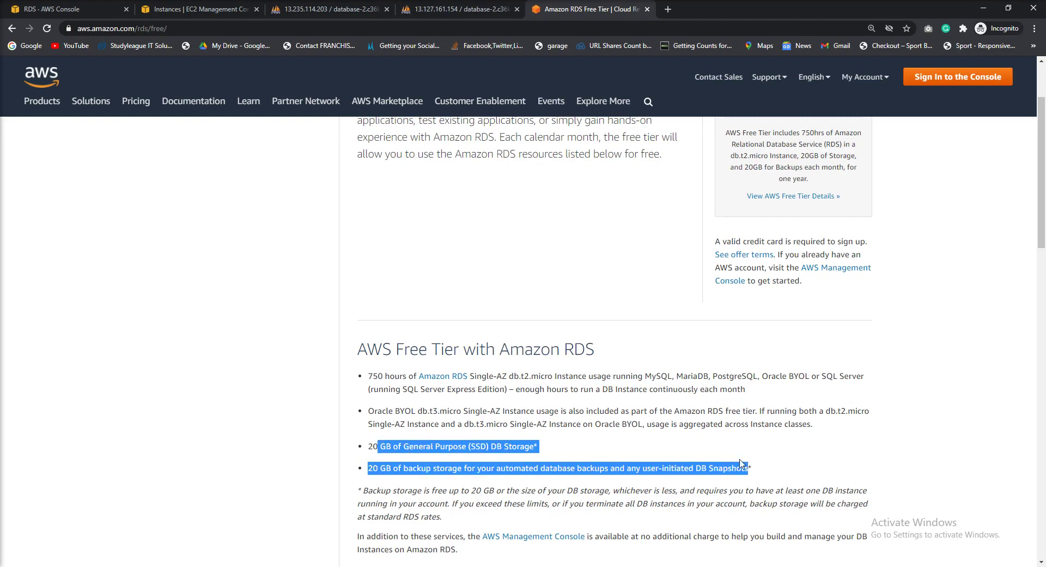
drag(373, 376, 423, 385)
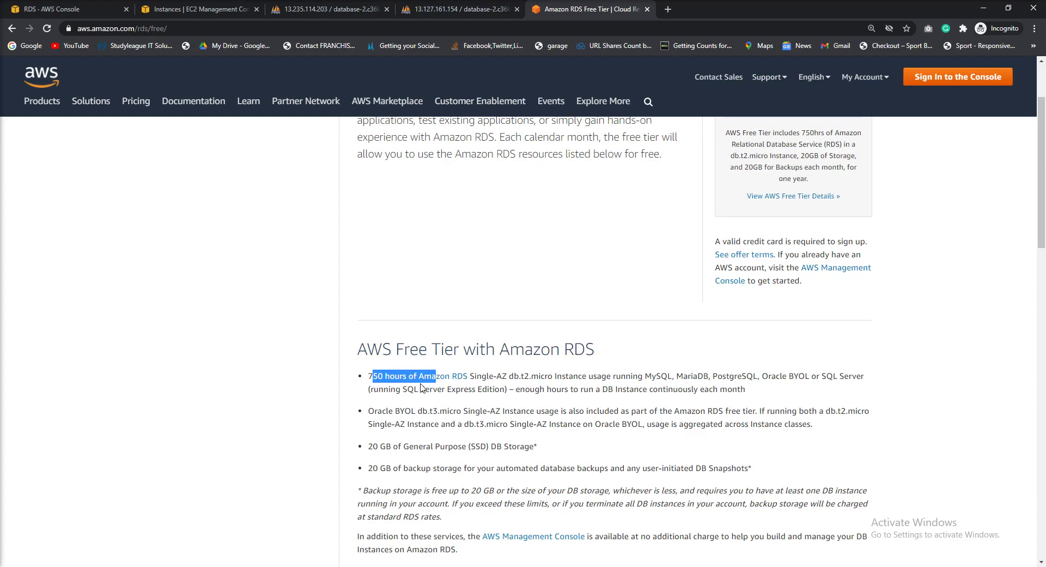
click(383, 375)
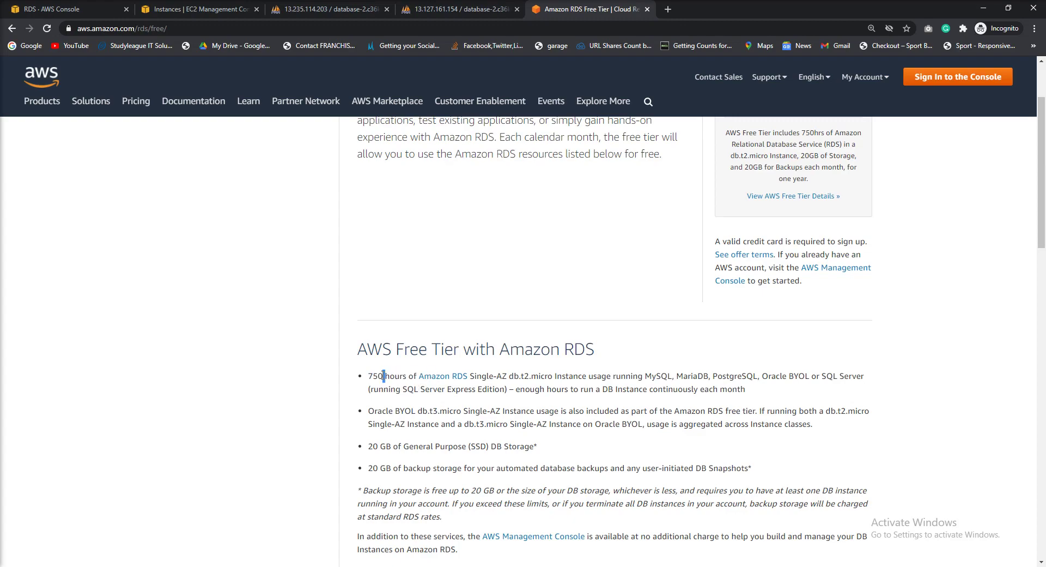
scroll(521, 354, up, 2)
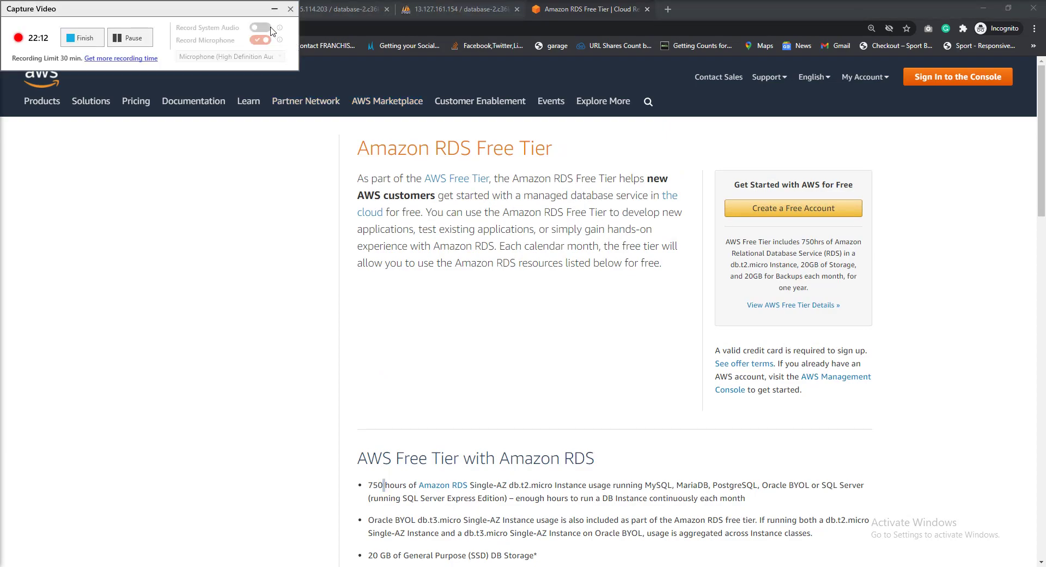
click(275, 9)
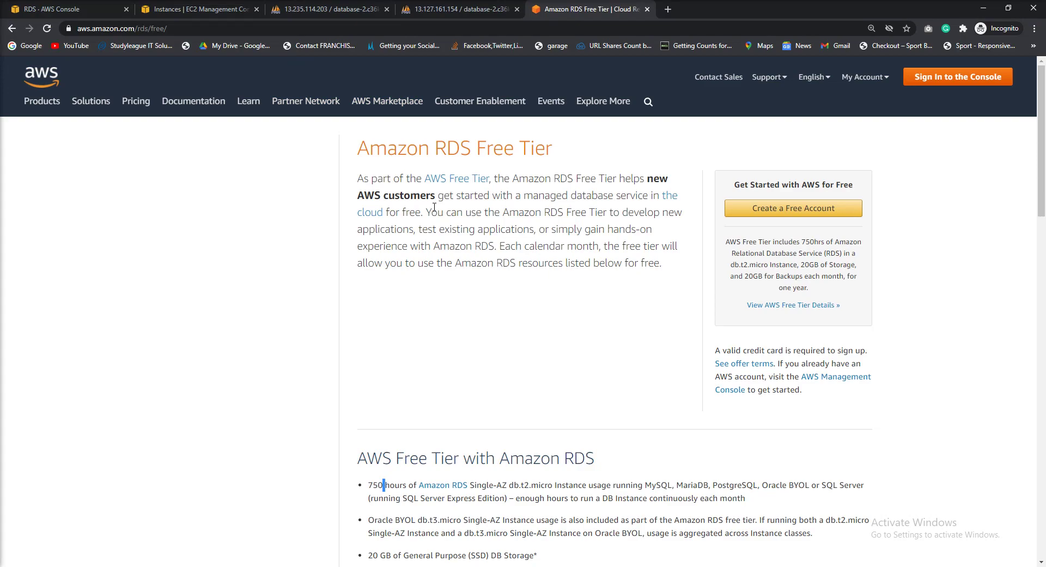